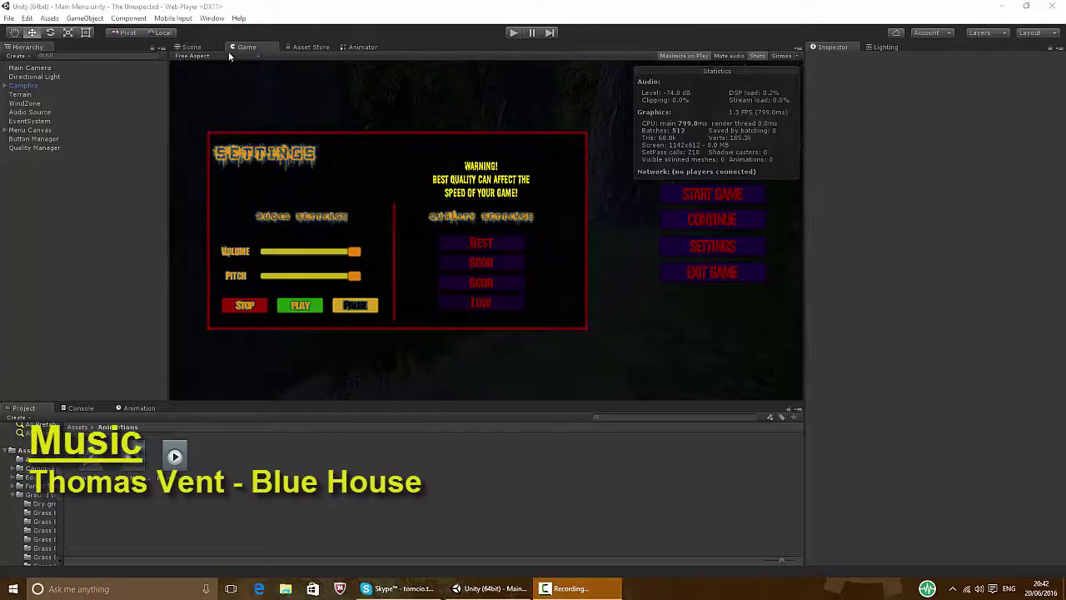
Hide Exit Canvas and Settings Canvas under Menu Canvas by disabling the Canvas component on each
left_click(9, 131)
left_click(43, 176)
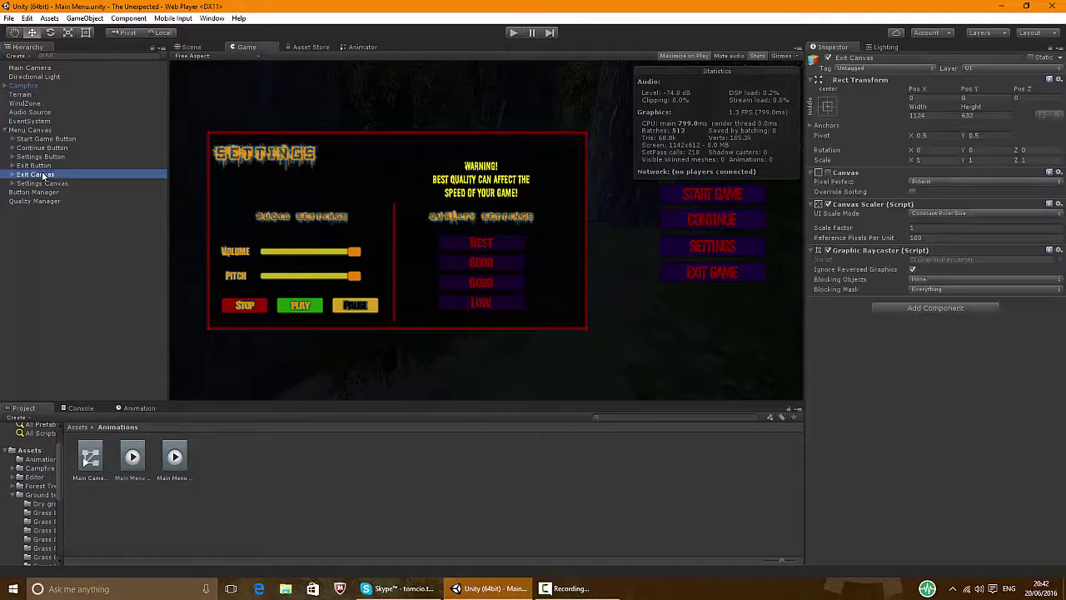
left_click(830, 175)
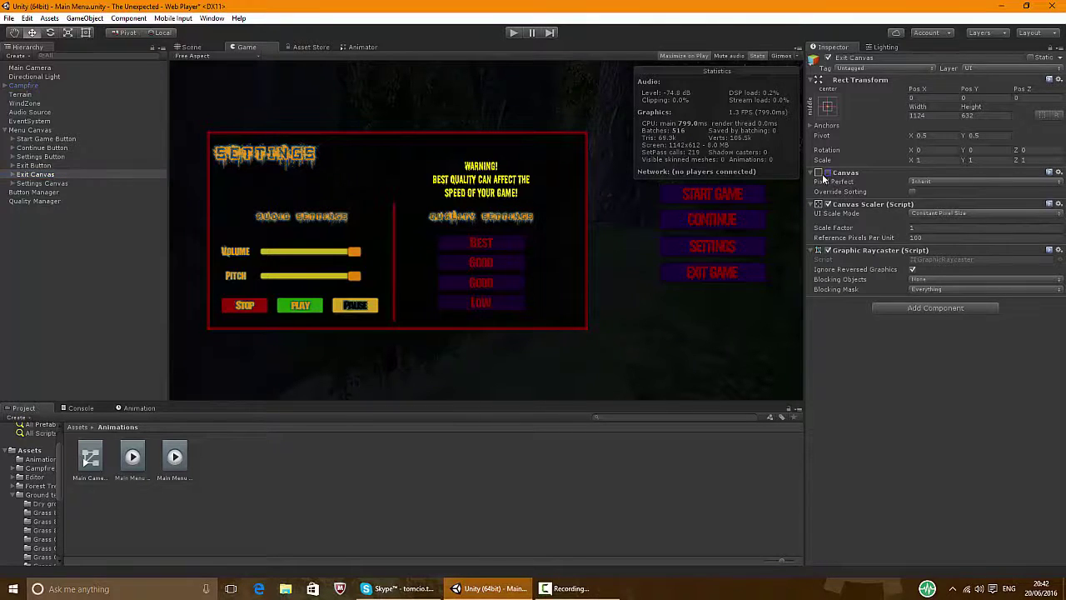
left_click(44, 184)
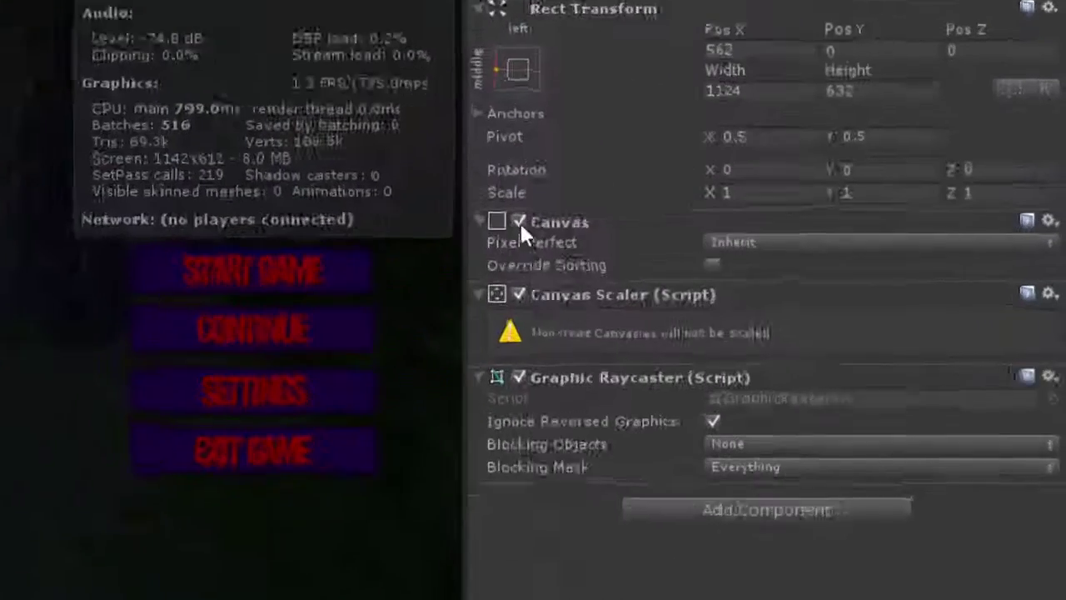
left_click(828, 172)
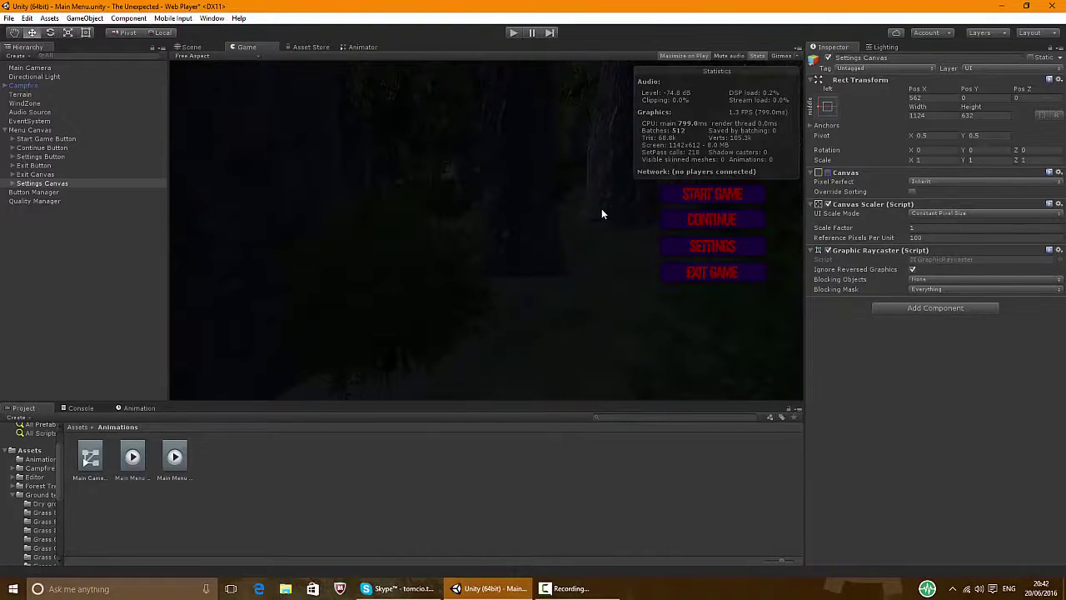
Copy the Panel object inside Settings Canvas together with its border panels
left_click(67, 264)
left_click(44, 184)
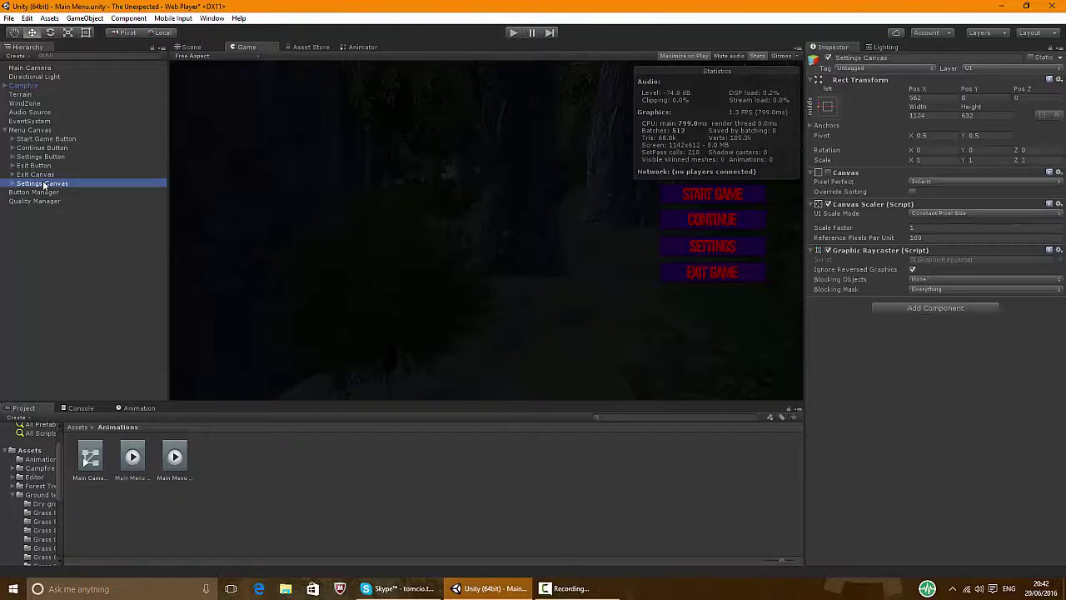
left_click(12, 183)
left_click(25, 193)
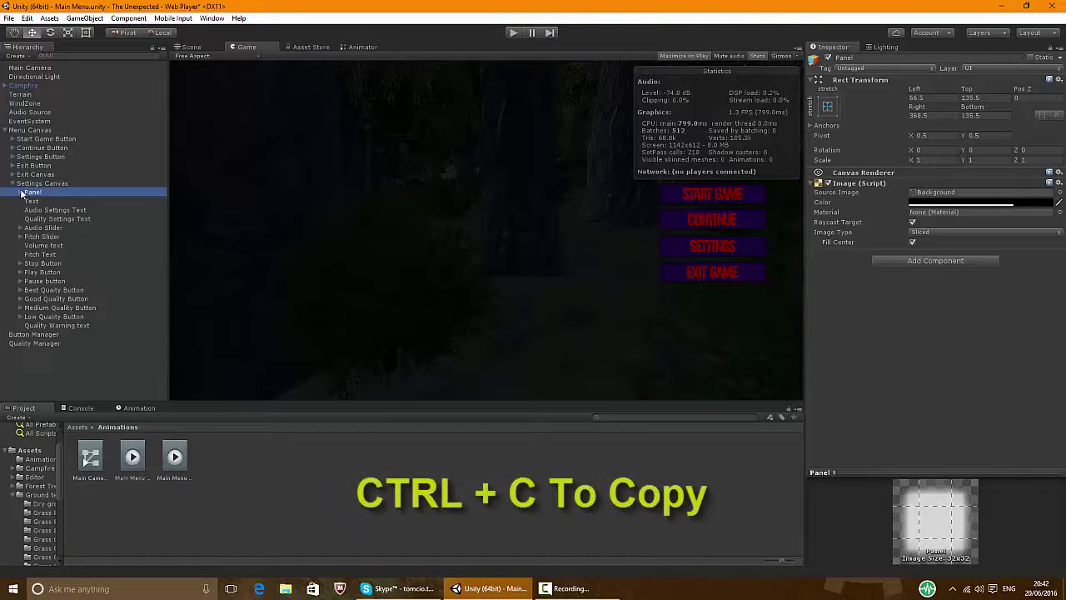
left_click(13, 183)
right_click(44, 215)
mouse_move(72, 369)
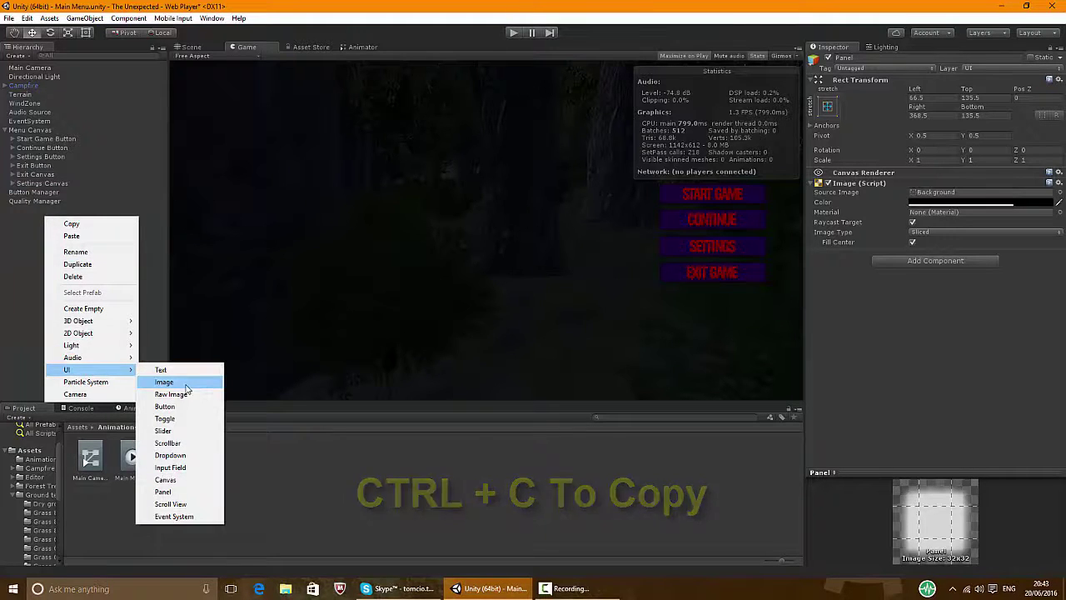
left_click(181, 492)
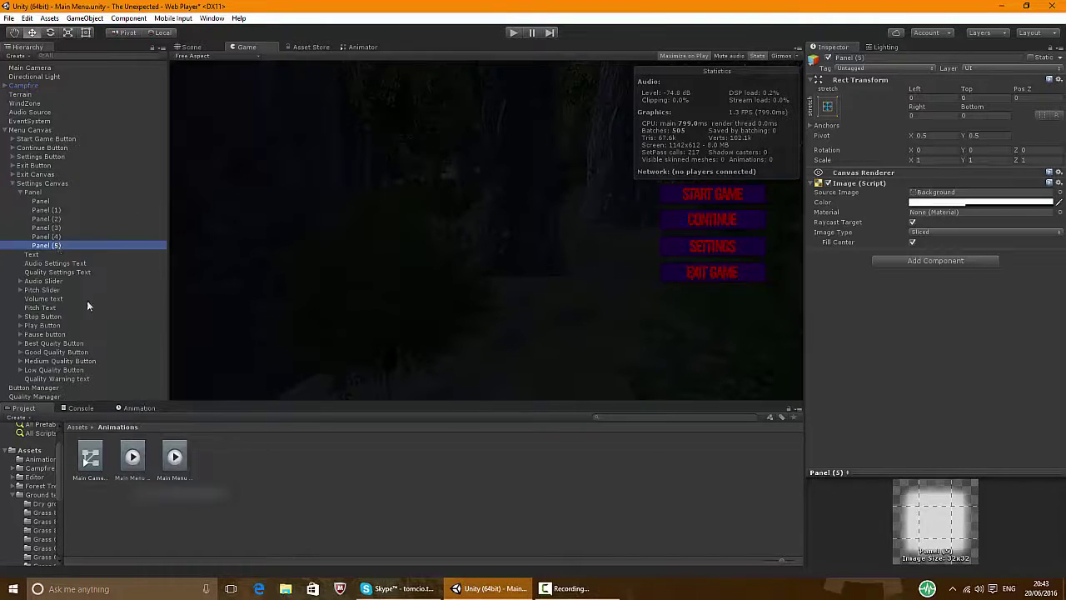
key("ctrl+z")
left_click(20, 192)
right_click(52, 367)
Add a UI canvas under Menu Canvas and name it Continue Canvas
right_click(34, 130)
mouse_move(72, 283)
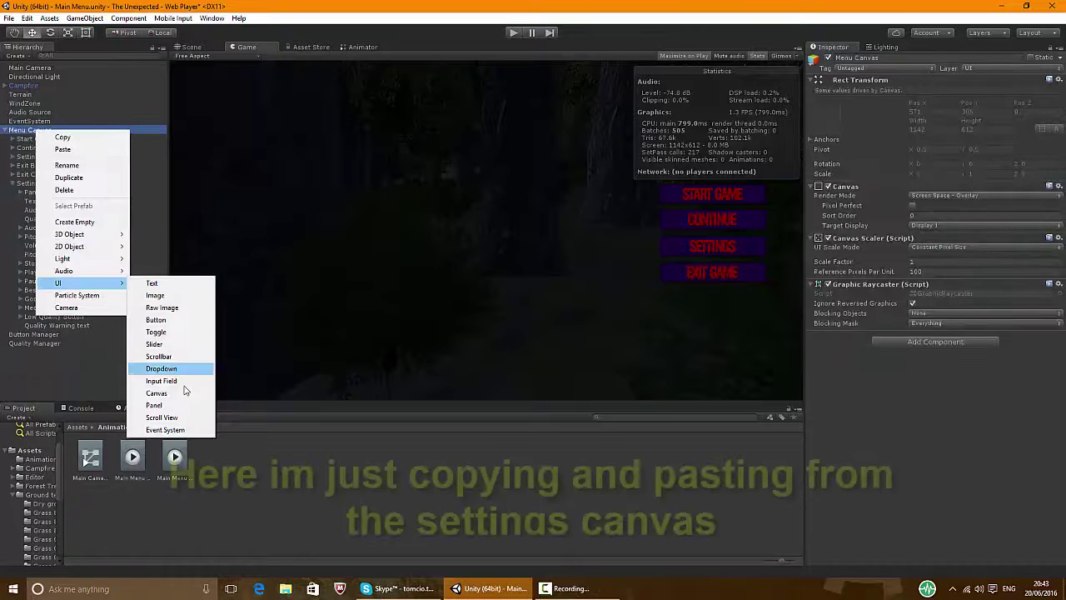
left_click(182, 391)
right_click(40, 336)
left_click(86, 372)
type("Continue Canvas")
key("Return")
Paste the copied settings panel and nest it inside Continue Canvas
right_click(47, 336)
left_click(71, 358)
left_click_drag(34, 346, 38, 335)
left_click_drag(38, 335, 46, 208)
left_click(12, 201)
left_click(12, 192)
left_click(12, 191)
Delete the divider Panel (4) from the pasted panel in Continue Canvas, working in the 2D scene view
left_click(20, 201)
left_click(46, 245)
left_click(192, 46)
left_click(248, 56)
left_click(427, 257)
scroll(470, 251, "down", 8)
middle_click_drag(708, 141, 500, 349)
left_click(52, 245)
key("Delete")
Recolor the four border panels of the Continue Canvas panel from the hue range to blue
left_click(50, 238)
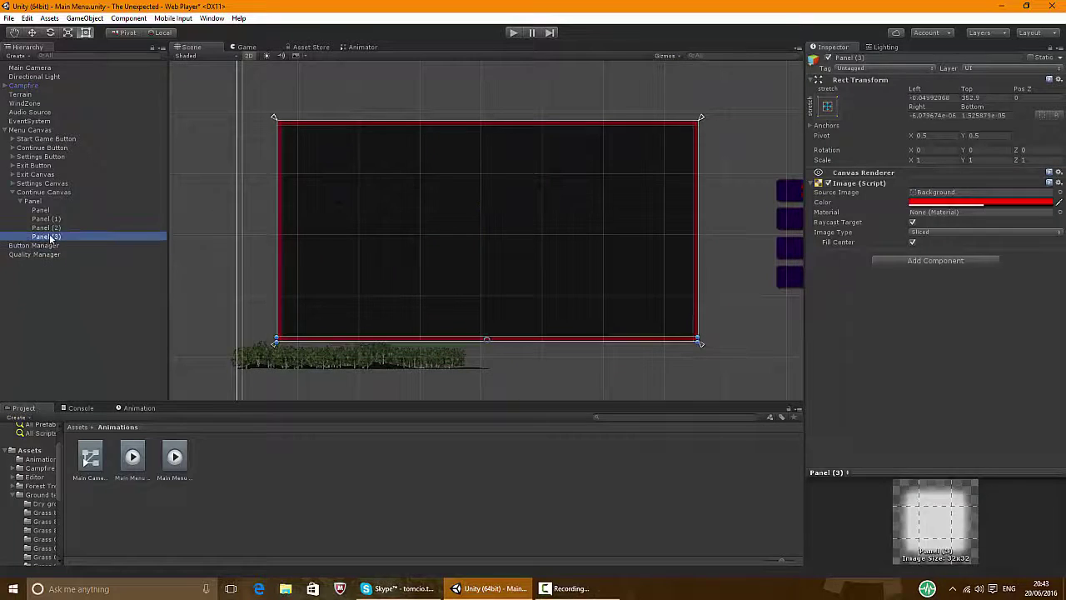
left_click(54, 220, "shift")
left_click(933, 203)
mouse_move(119, 130)
left_mouse_down()
mouse_move(120, 117)
mouse_move(120, 134)
left_mouse_up()
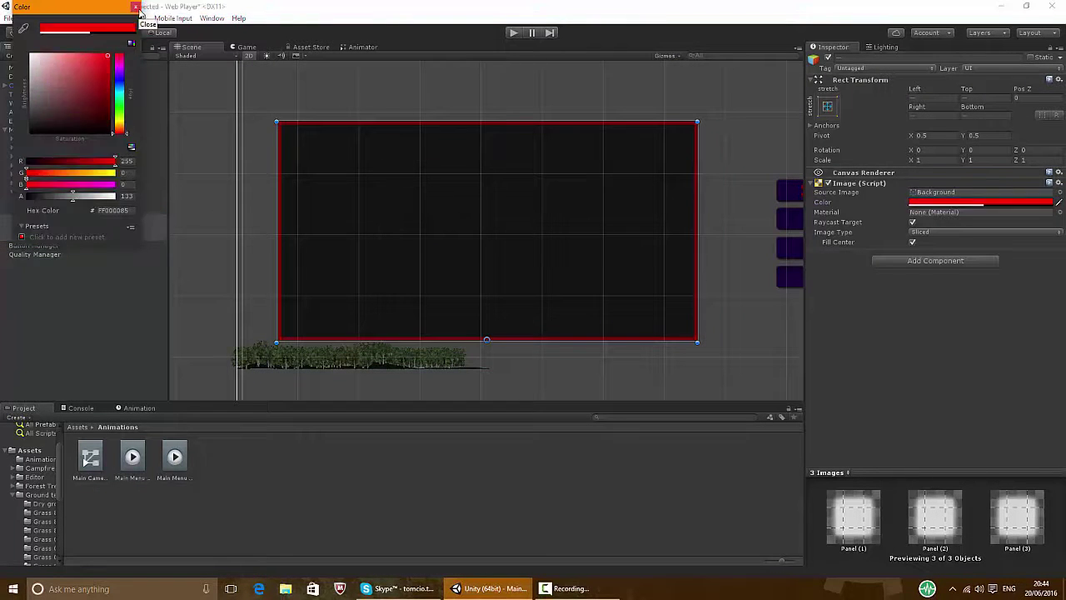
left_click(135, 6)
left_click(50, 210, "shift")
left_click(934, 203)
left_click_drag(120, 56, 120, 89)
left_click(246, 47)
left_click(207, 46)
Copy the Settings heading text from Settings Canvas and paste it for the continue menu
left_click(12, 183)
left_click(47, 201)
key("ctrl+c")
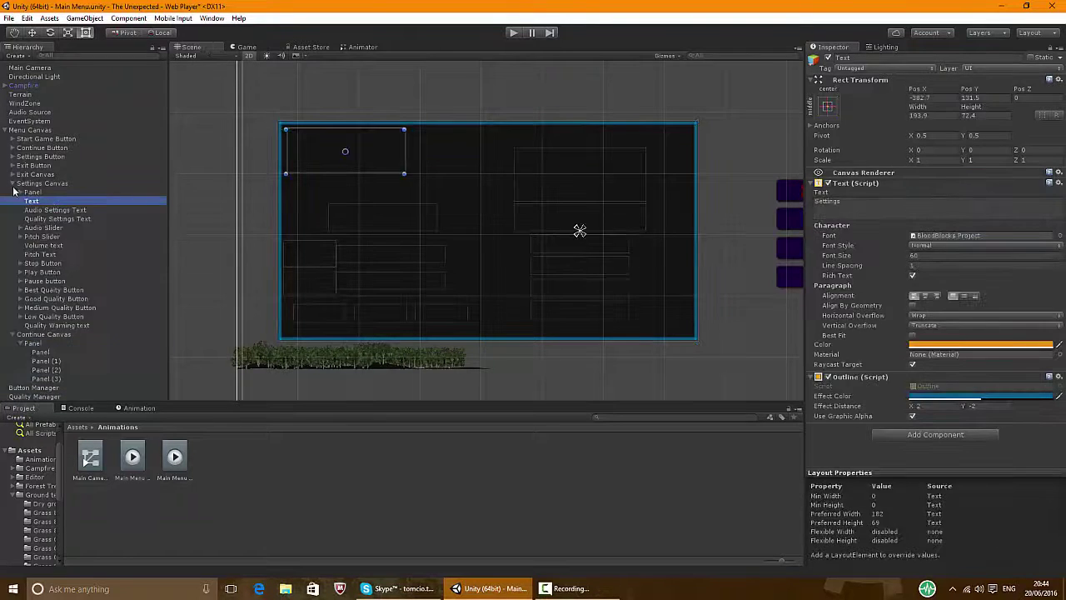
left_click(13, 184)
left_click(56, 201)
key("ctrl+v")
Set the pasted heading's text to Continue Game and widen its box to about 342.5
left_click(827, 200)
type("Continue Game")
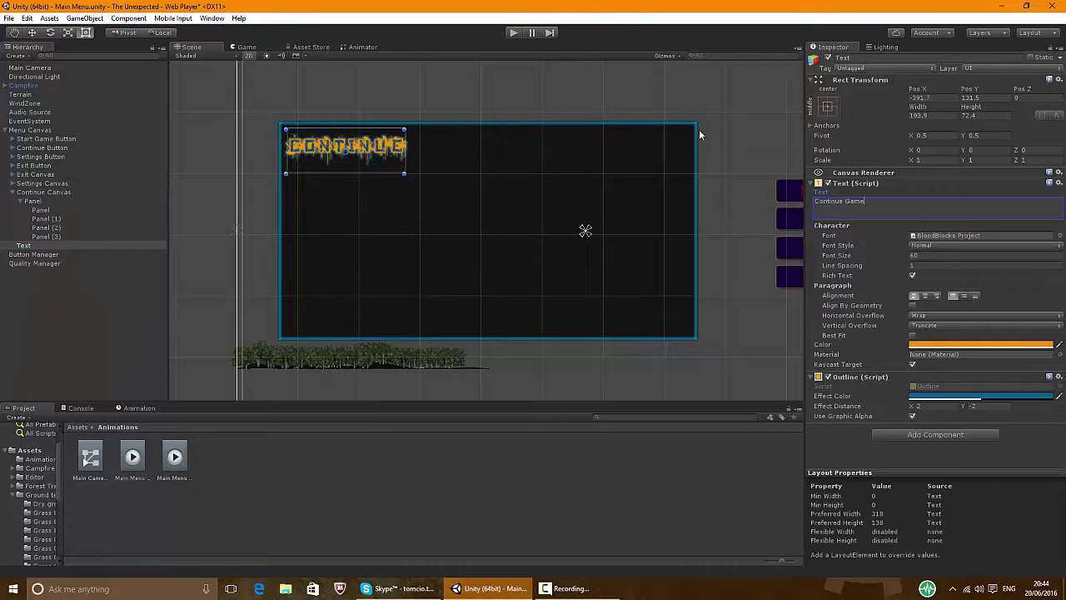
left_click_drag(404, 164, 496, 164)
Set the outline effect color of the Continue Game heading to dark red
left_click(958, 395)
left_click_drag(122, 75, 124, 49)
left_click(137, 6)
left_click(240, 46)
left_click(192, 47)
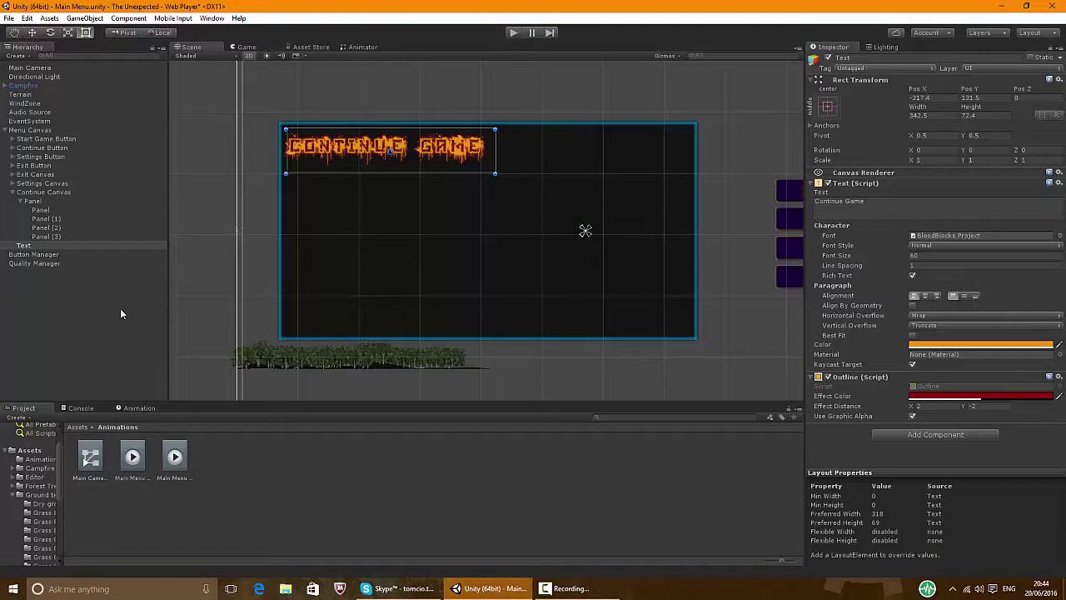
left_click(123, 287)
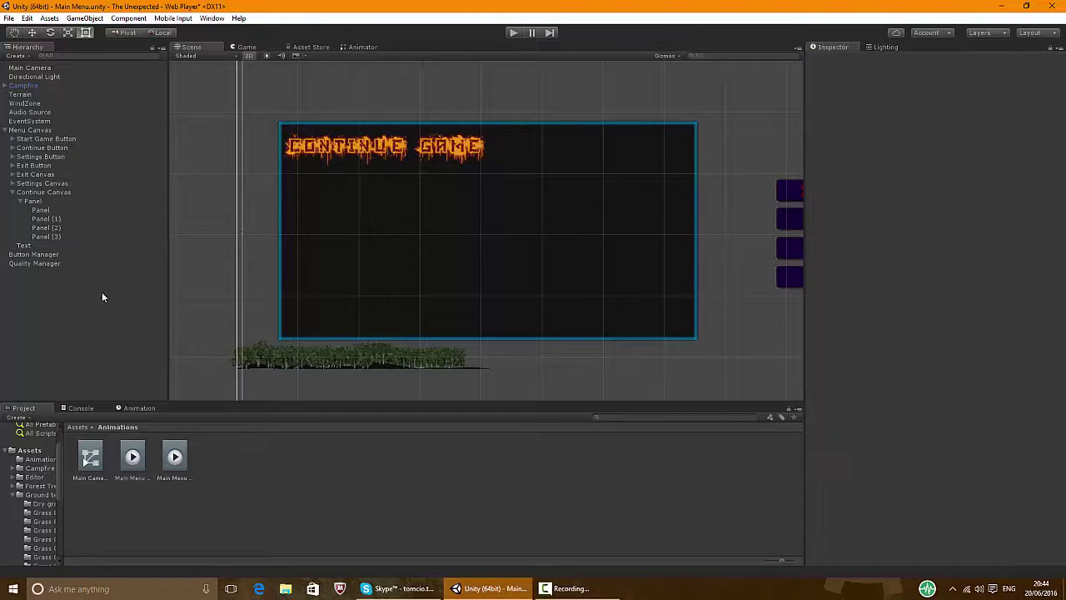
Add a Raw Image to Continue Canvas and move it under the Continue Game heading
left_click(58, 192)
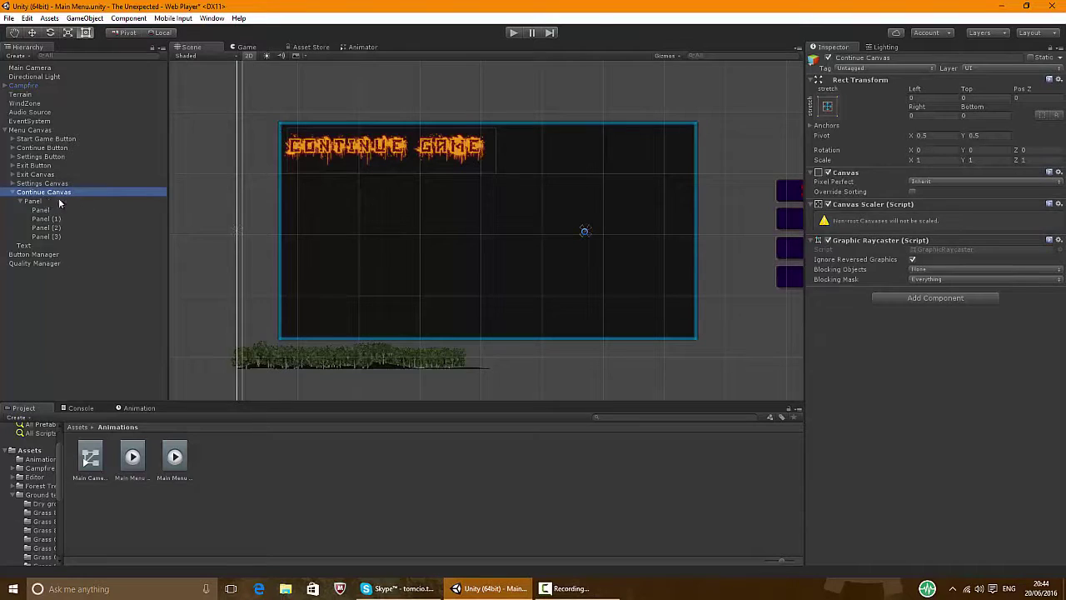
right_click(47, 194)
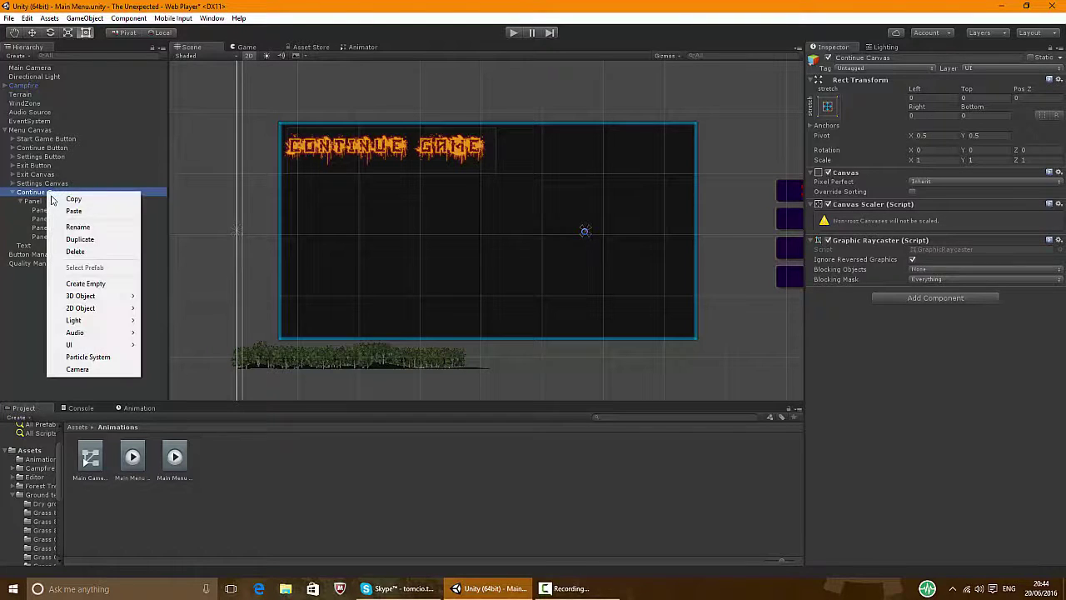
mouse_move(100, 348)
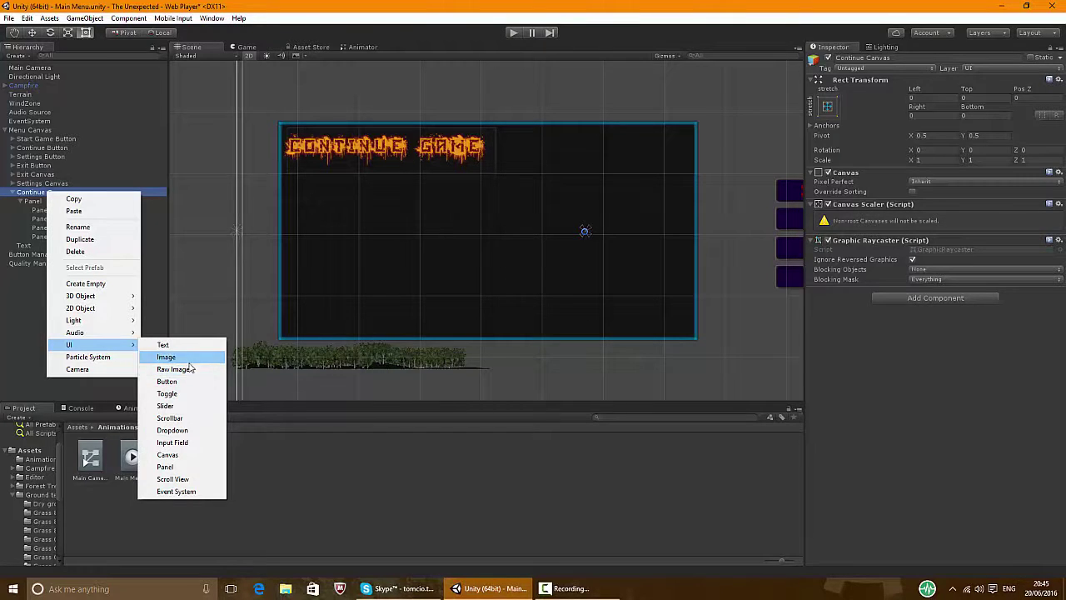
left_click(175, 369)
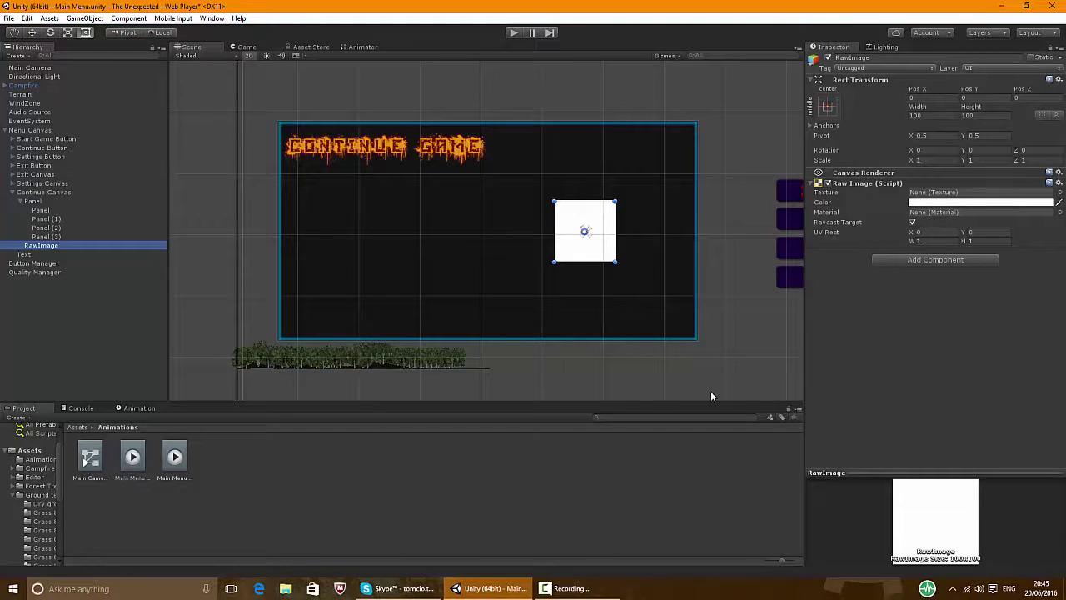
left_click_drag(603, 241, 405, 209)
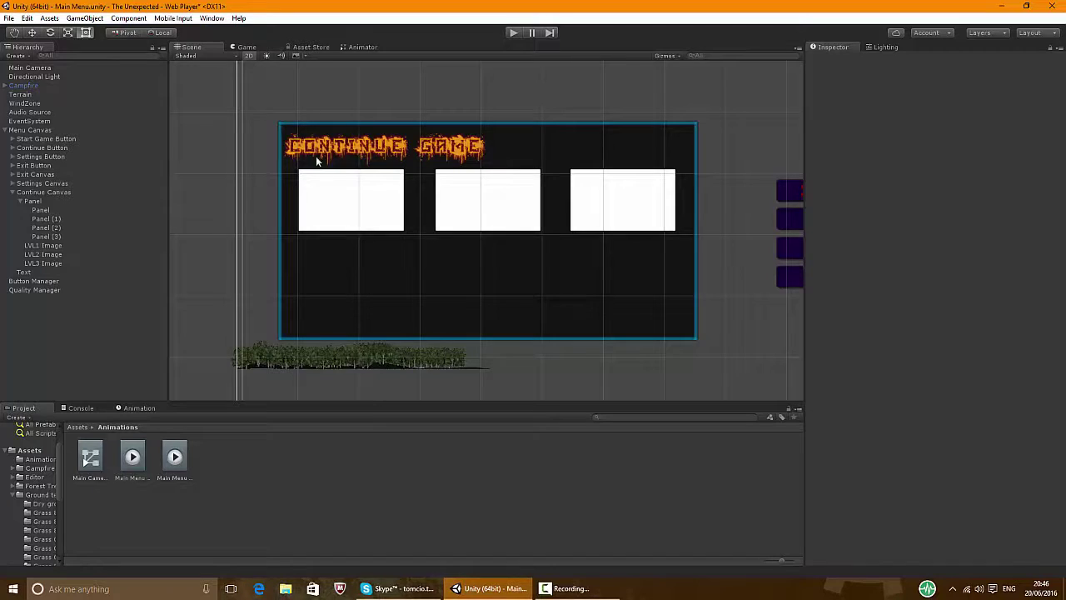
Set the anchor preset of Continue Canvas to middle left
left_click(53, 245)
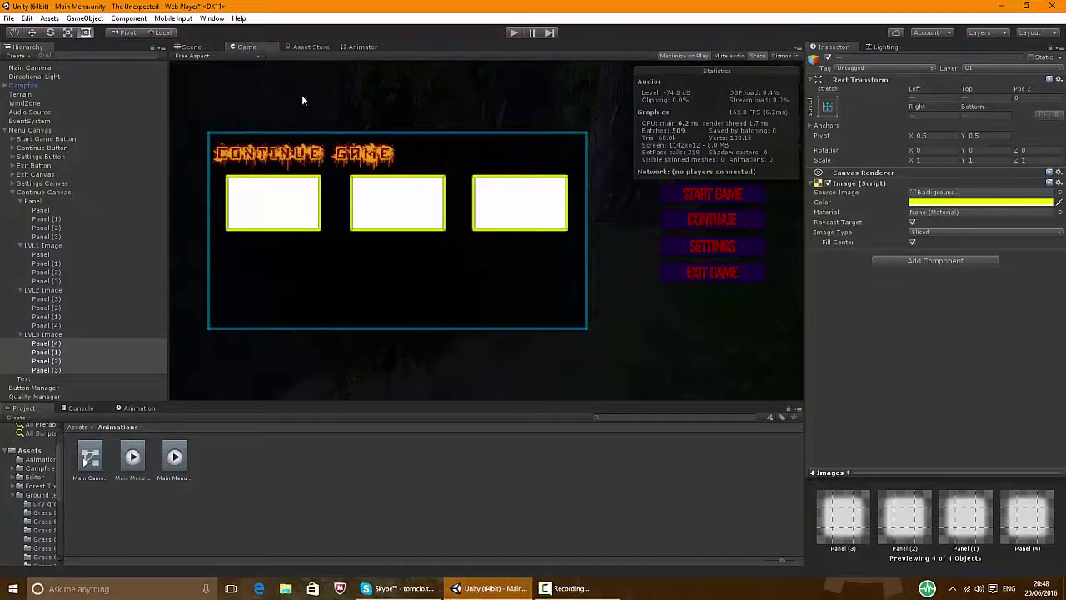
left_click(45, 192)
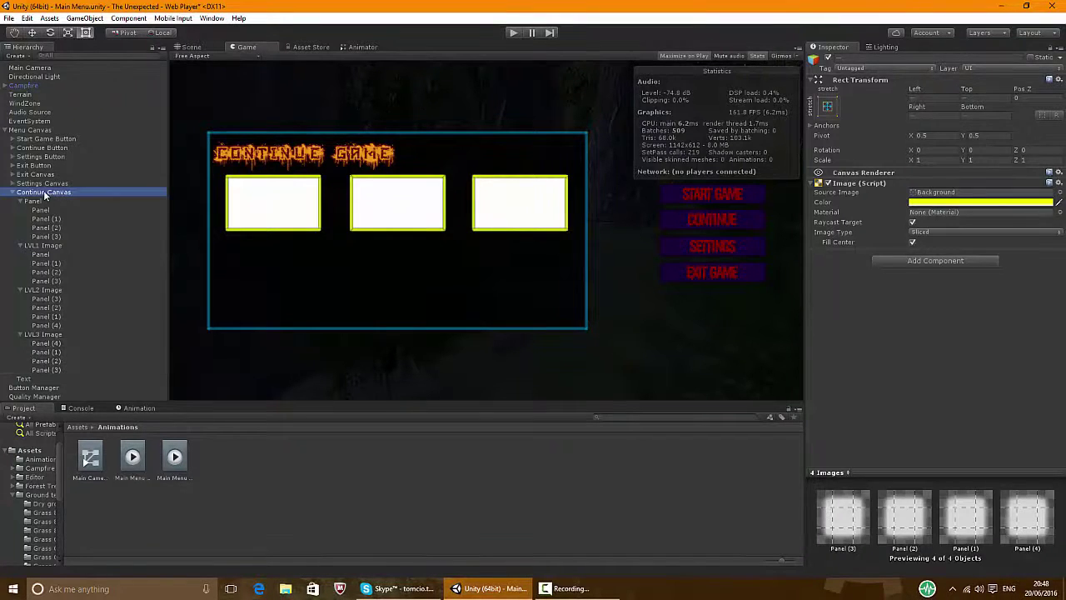
left_click(828, 106)
left_click(866, 218)
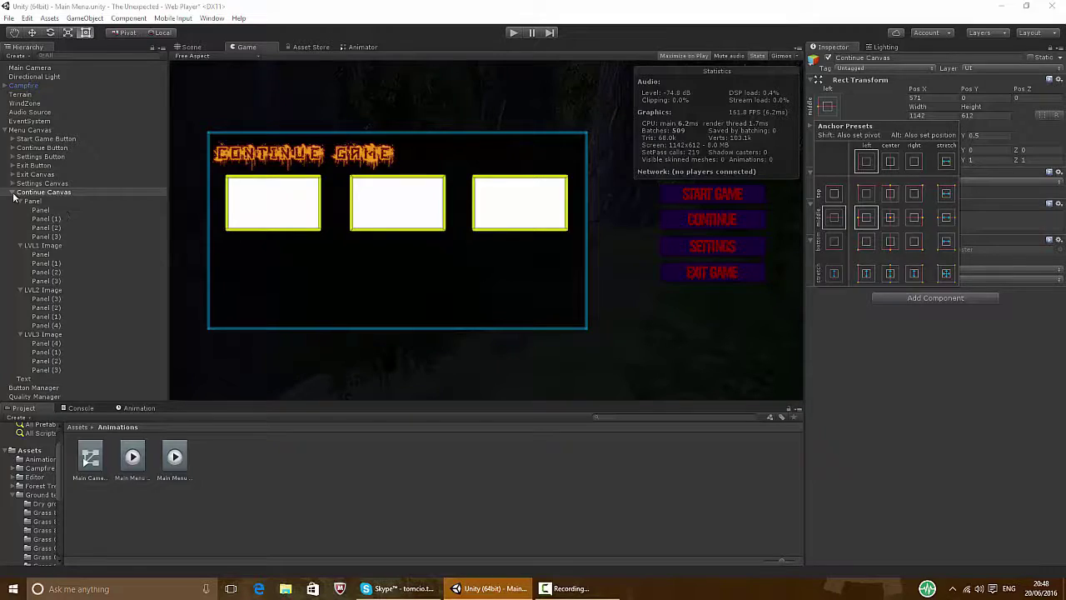
left_click(48, 196)
left_click(33, 202)
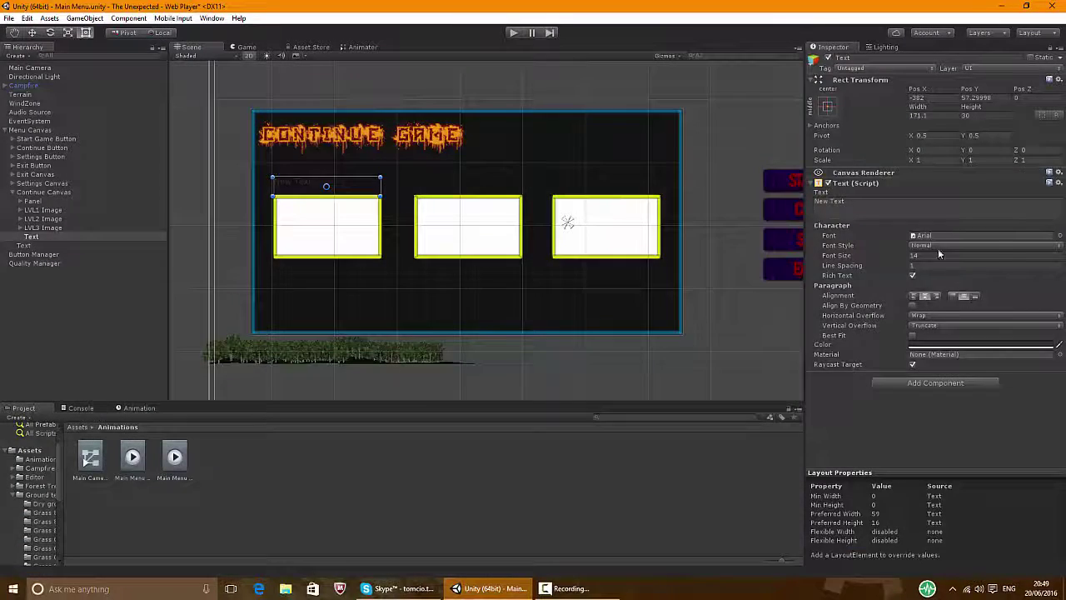
Show the fonts in the Standard Assets folder and open the new level title's text for editing
left_click(939, 247)
left_click(34, 451)
double_click(512, 459)
left_click(67, 263)
left_click(66, 192)
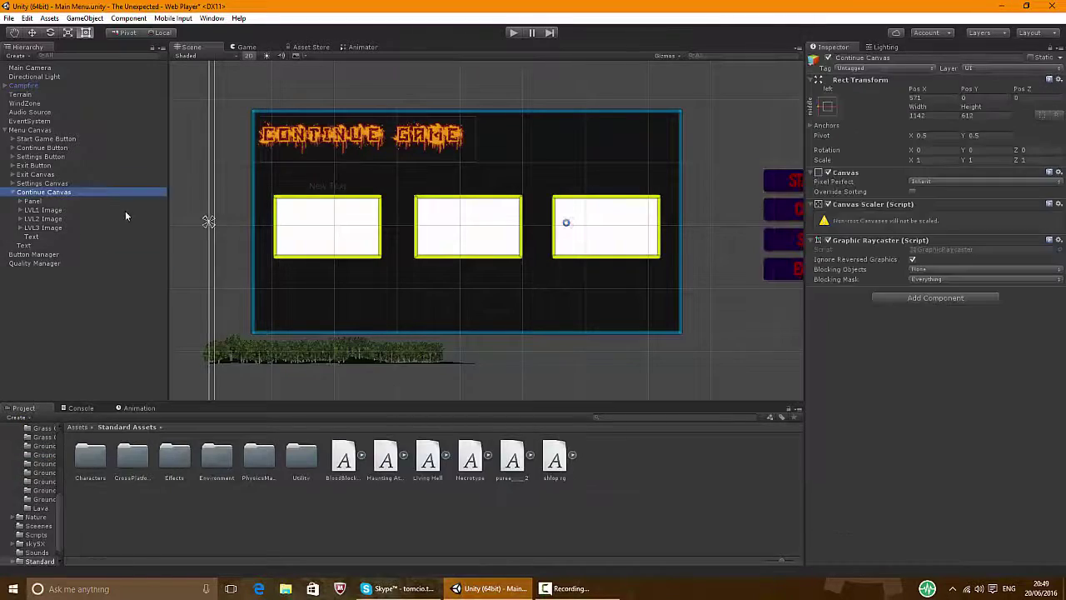
left_click(31, 236)
left_click(881, 212)
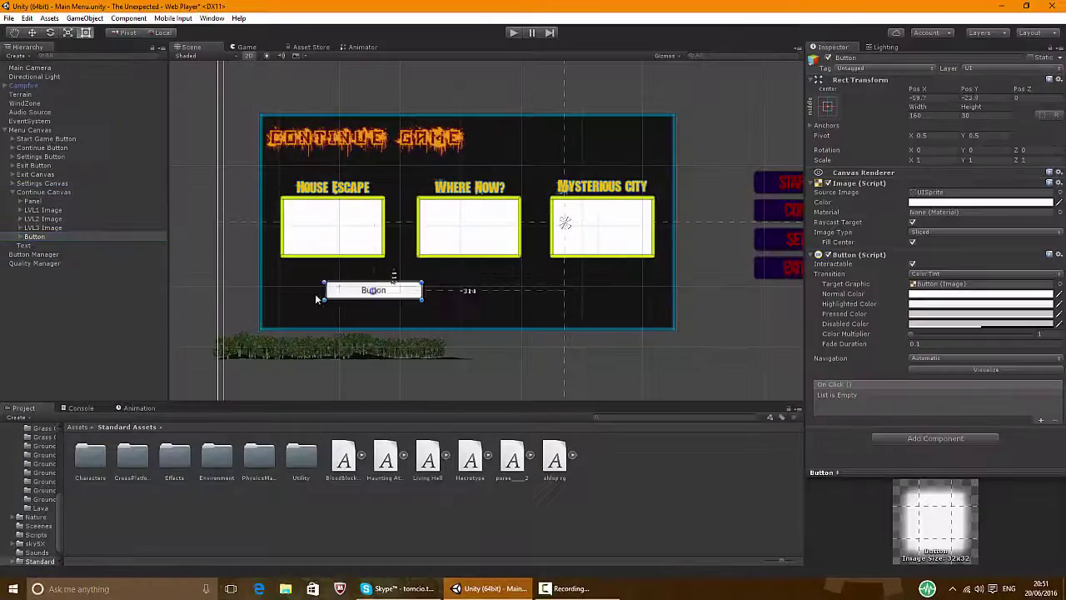
Resize the new button to about 140.7 wide and place it directly below the House Escape image
left_click_drag(317, 303, 302, 274)
left_click_drag(284, 269, 290, 269)
left_click_drag(381, 269, 375, 269)
left_click_drag(345, 271, 343, 270)
Set the button's Normal Color to dark purple
left_click(921, 293)
left_click_drag(117, 124, 120, 77)
left_click(103, 109)
left_click(136, 6)
Set the button's Highlighted Color to yellow and its Pressed Color to dark purple
left_click(921, 303)
left_click(120, 121)
left_click(102, 65)
left_click(120, 124)
left_click(935, 315)
left_click(101, 77)
left_click(136, 7)
Label the button Play! and name the three play buttons LVL1 Play Button, LVL2 Play Button and LVL3 Play Button
left_click(20, 237)
left_click(38, 245)
left_click(857, 201)
type("Play Button")
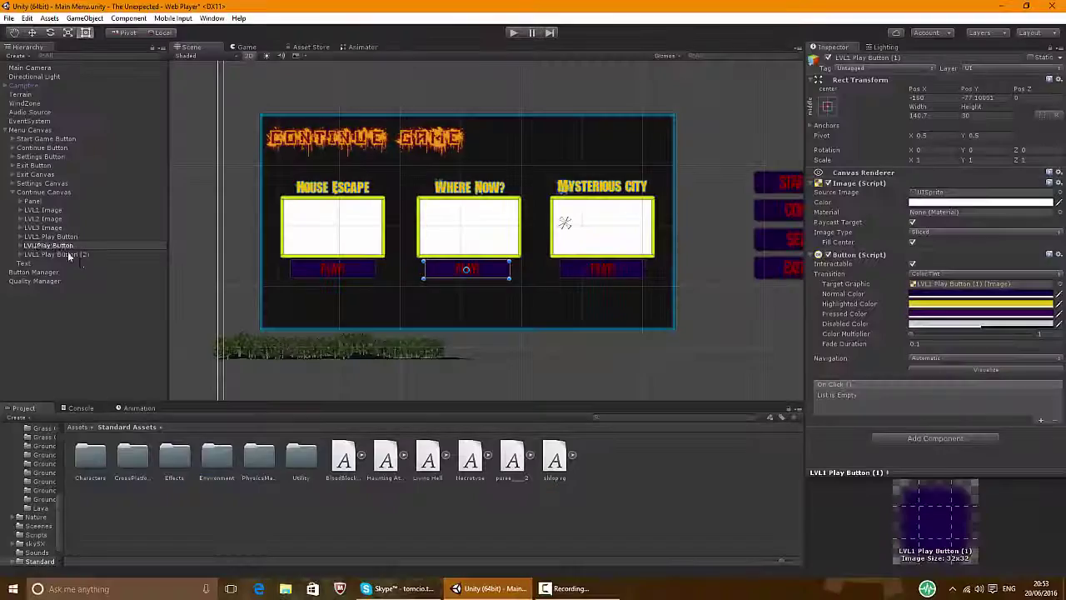
left_click(62, 254)
key("Return")
Run the game to check the continue menu's layout at full size, and stop it
left_click(511, 33)
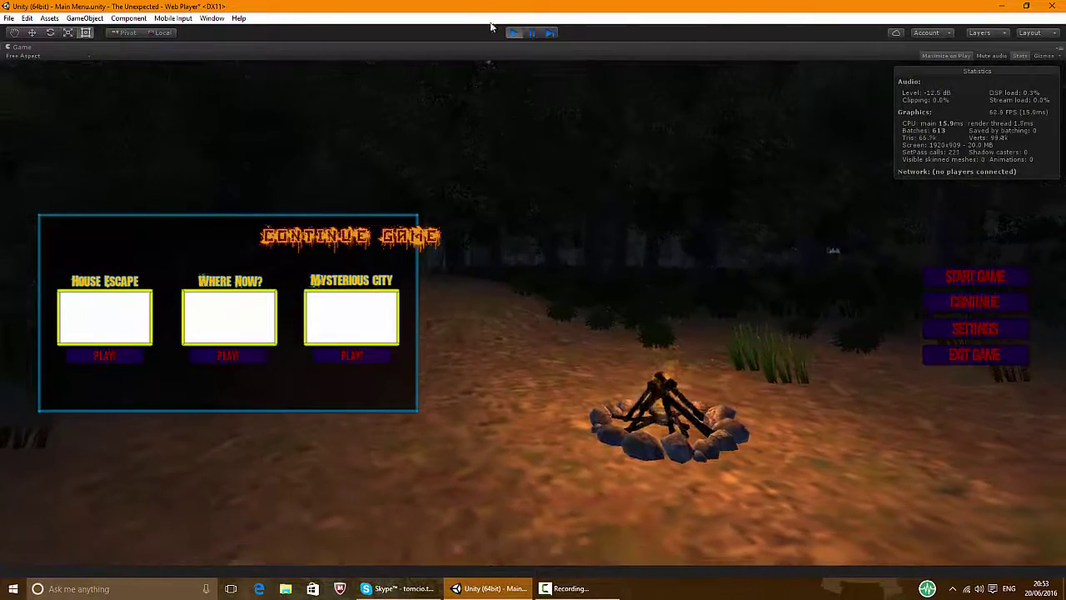
left_click(514, 33)
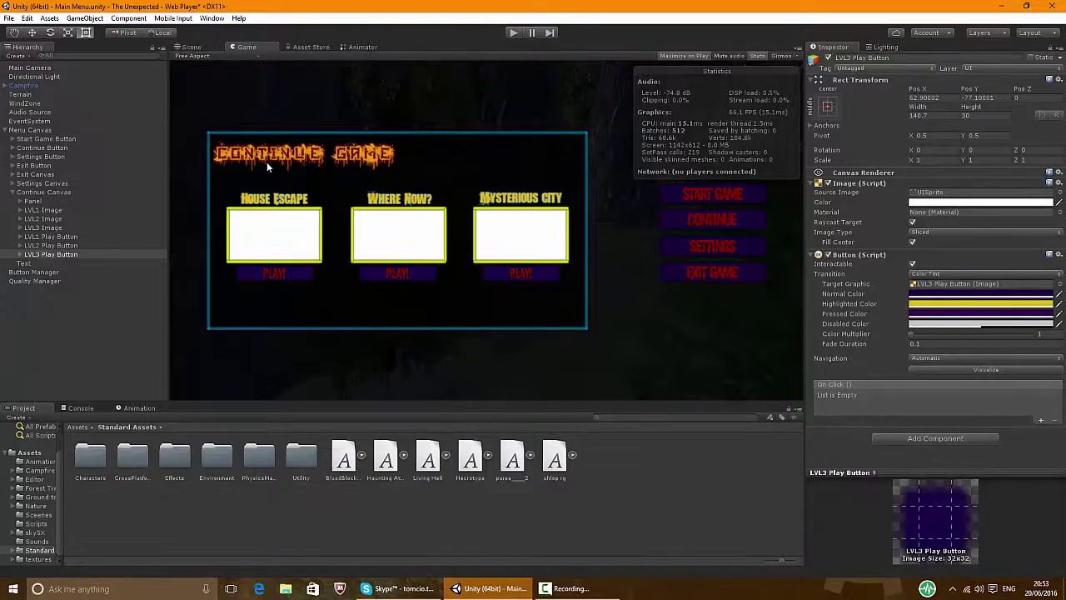
Move the Continue Game heading text into Continue Canvas and test the menu in play mode
left_click(206, 48)
left_click(342, 142)
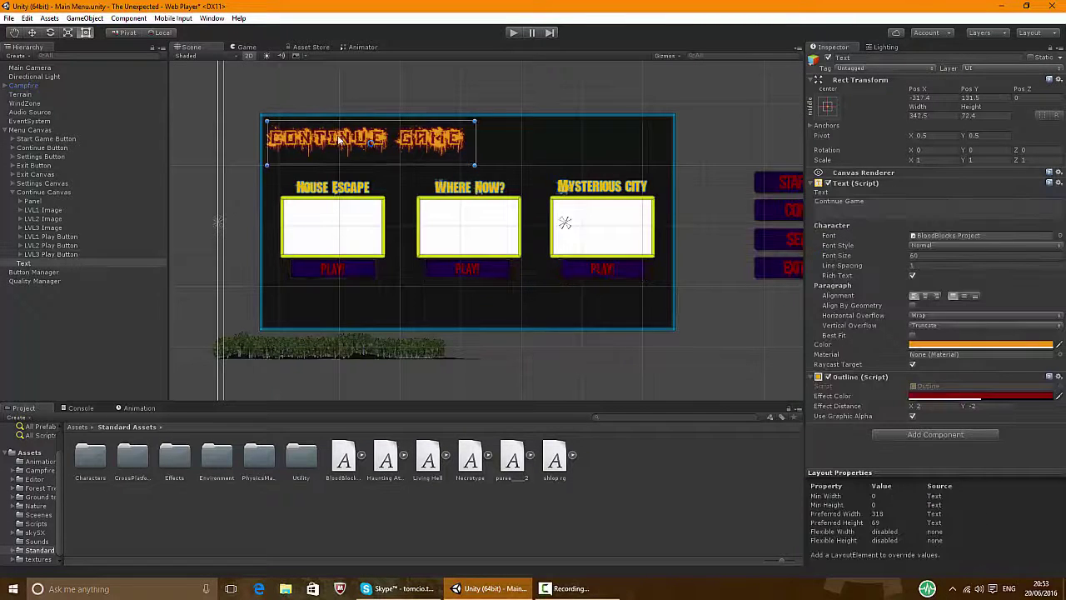
left_click_drag(30, 264, 35, 197)
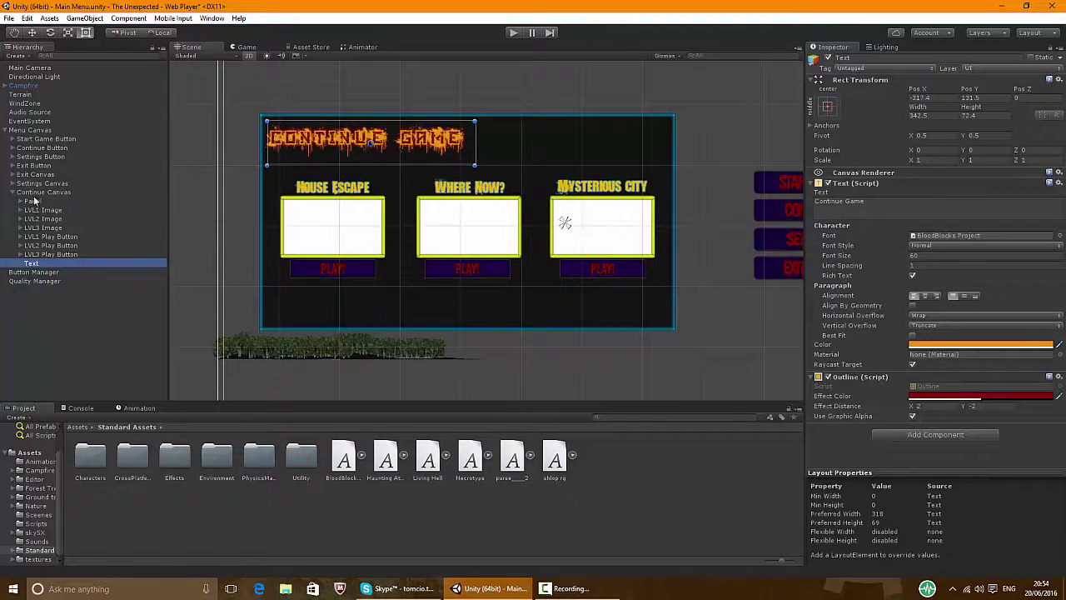
left_click(513, 34)
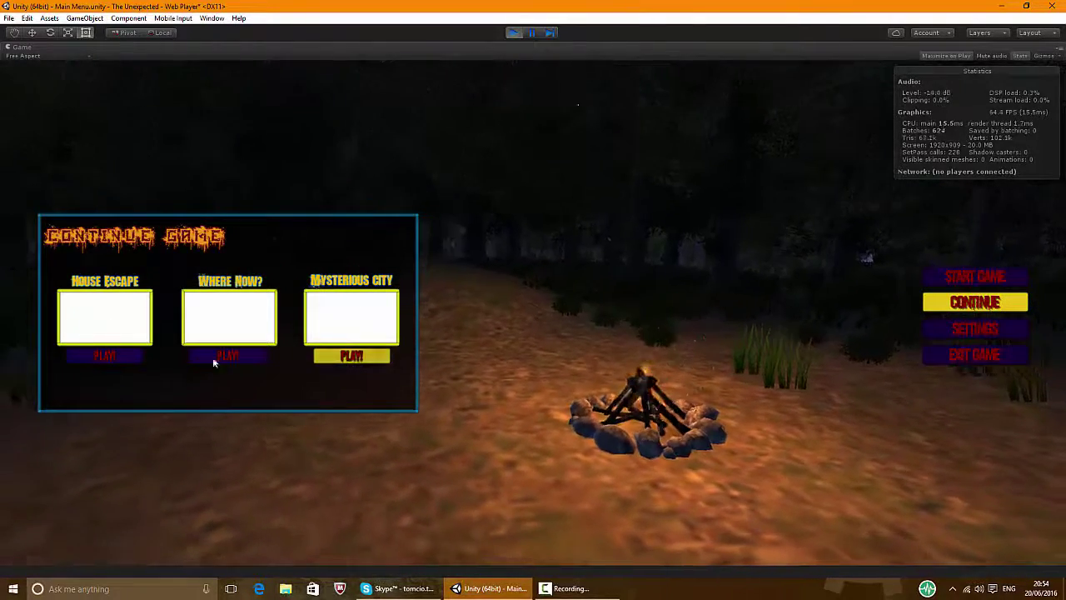
left_click(512, 34)
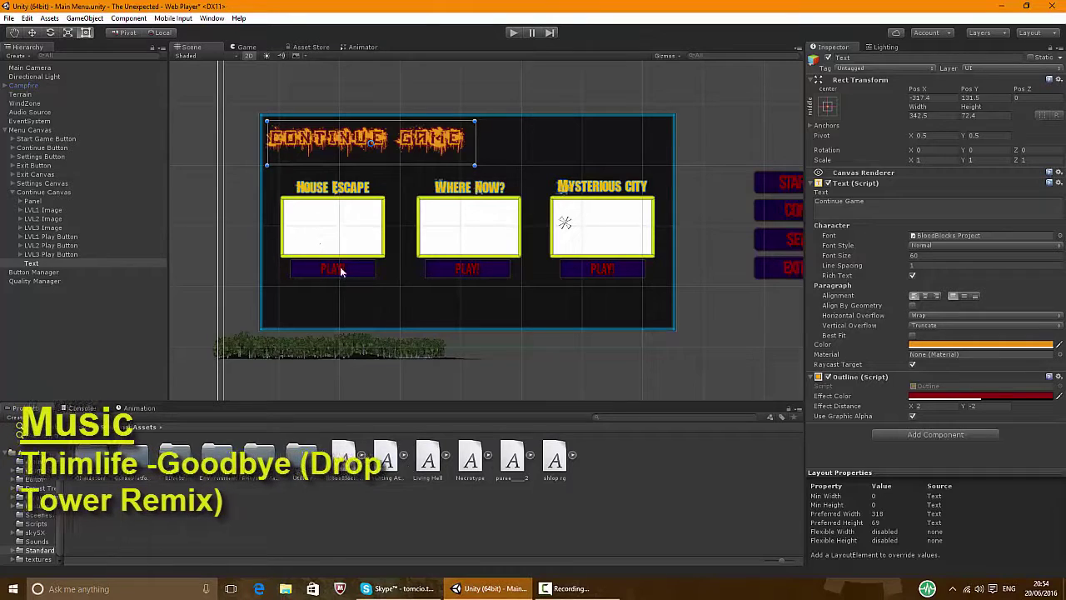
Open Menu Script.js from the project's Scripts folder in the code editor
left_click(29, 452)
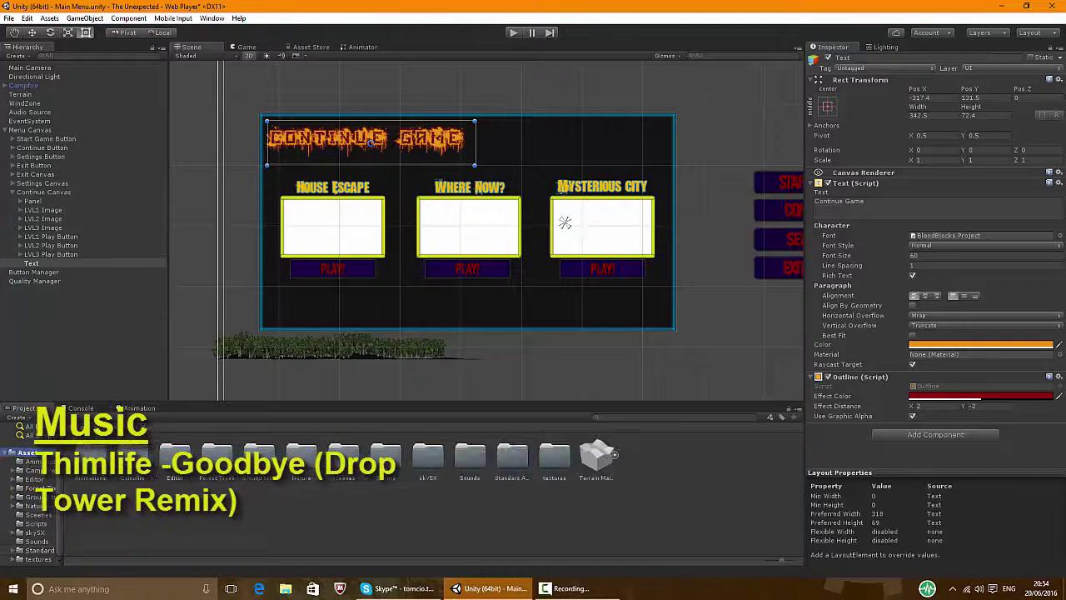
double_click(385, 458)
left_click(91, 458)
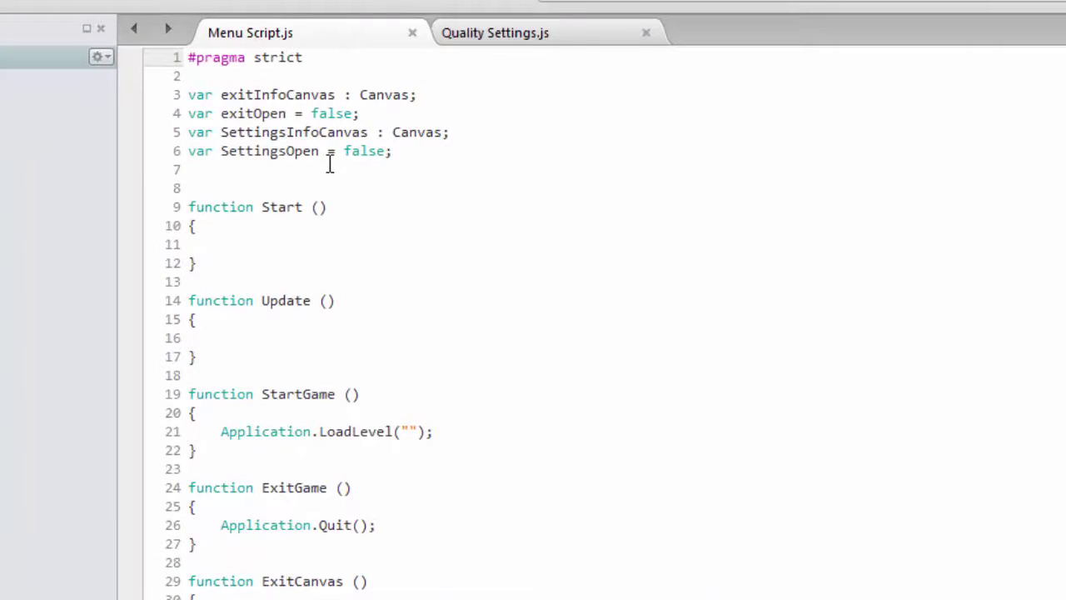
Declare the variables ContinueInfoCanvas : Canvas and ContinueOpen = false; below the SettingsOpen declaration
left_click(330, 165)
type("var ContinueInfoCanvas : Canvas")
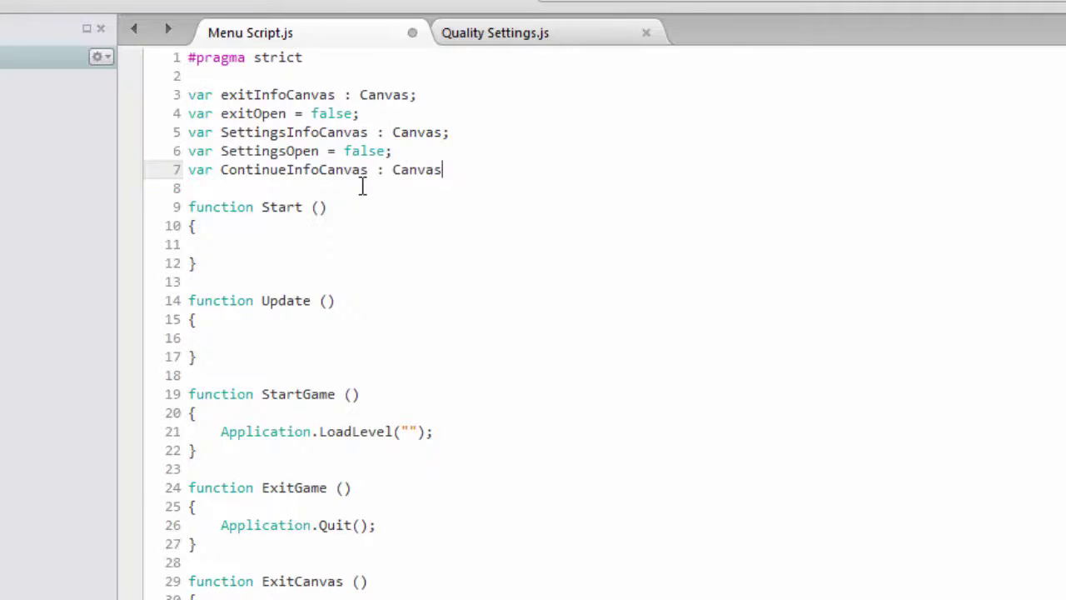
key("Delete")
key("Delete")
key("ctrl+z")
key("ctrl+z")
key("Return")
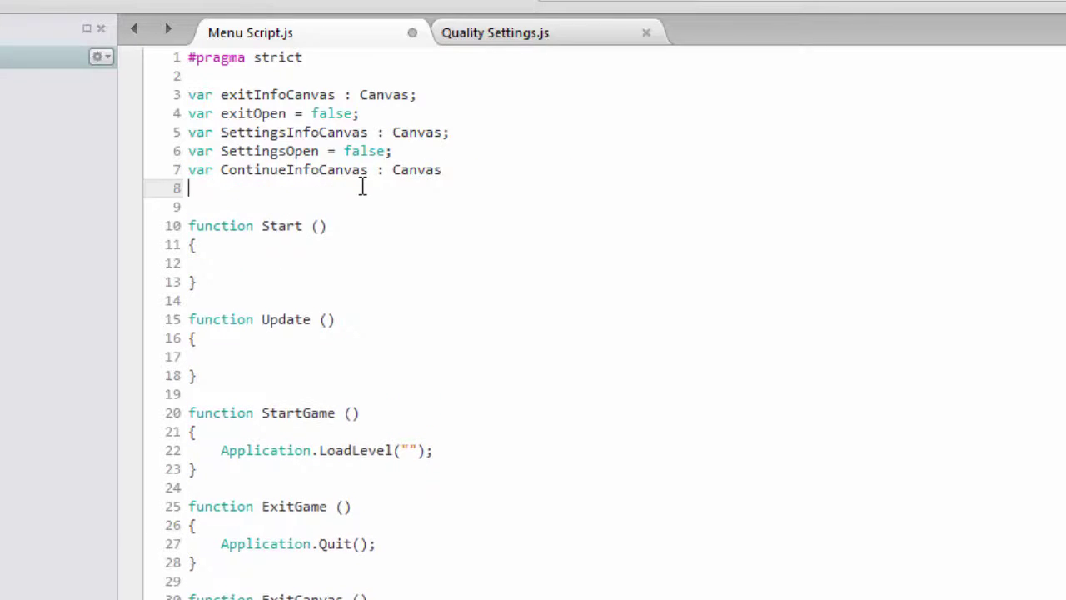
type("nu")
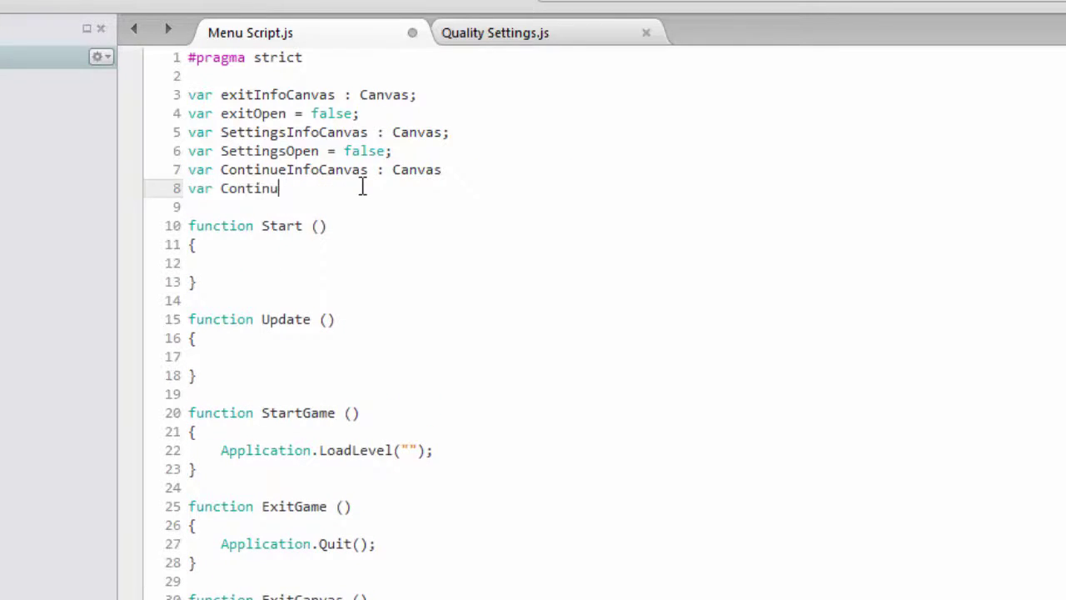
type("eOpen = false;")
Duplicate the whole SettingsCanvas function below the original, separated by a blank line
scroll(385, 461, "down", 10)
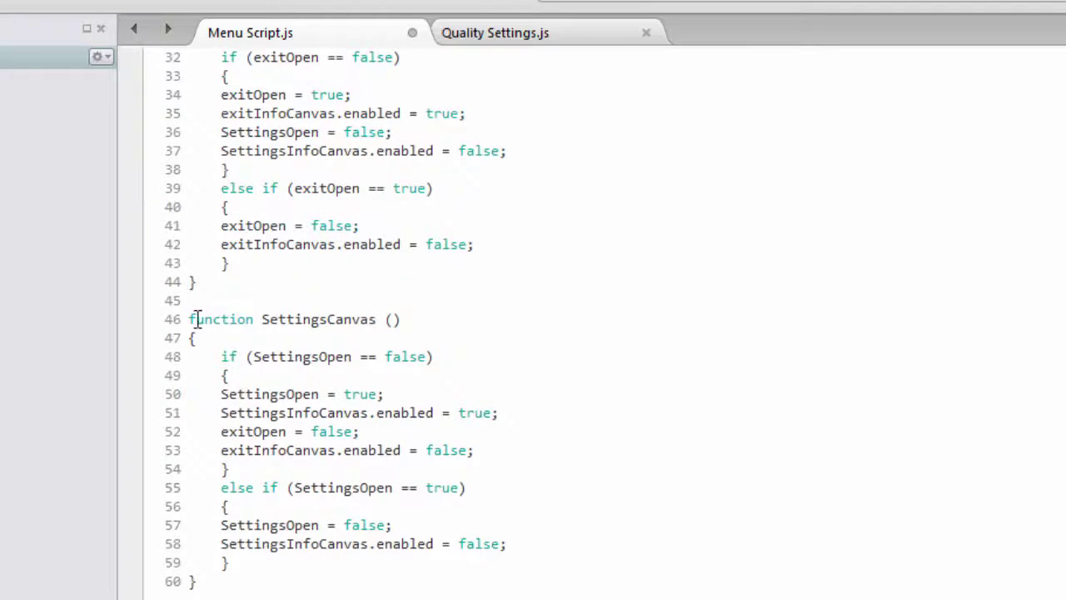
left_click_drag(188, 319, 286, 581)
key("ctrl+c")
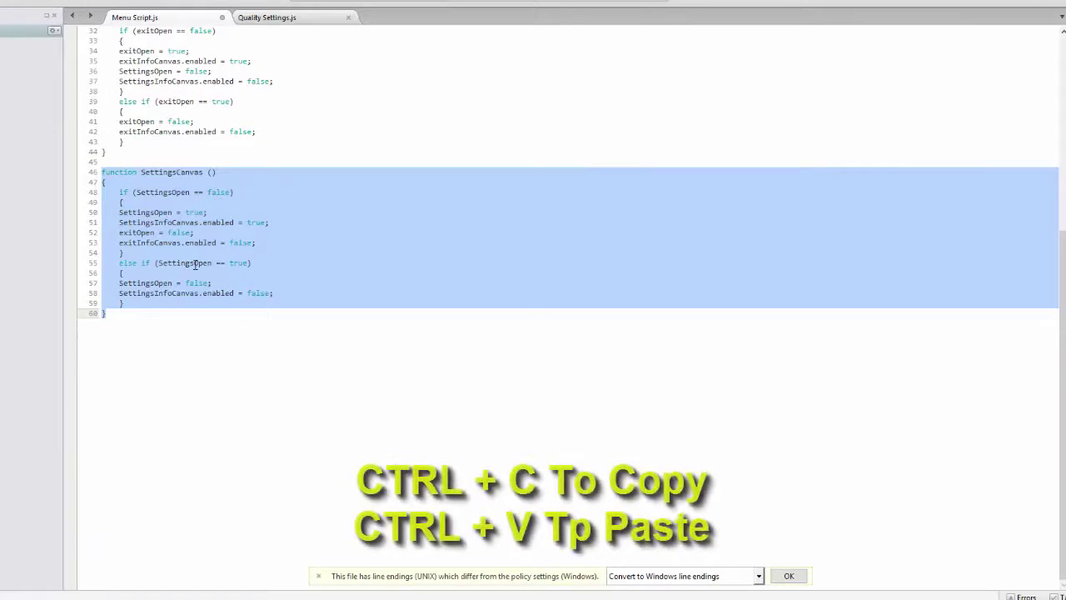
left_click(131, 313)
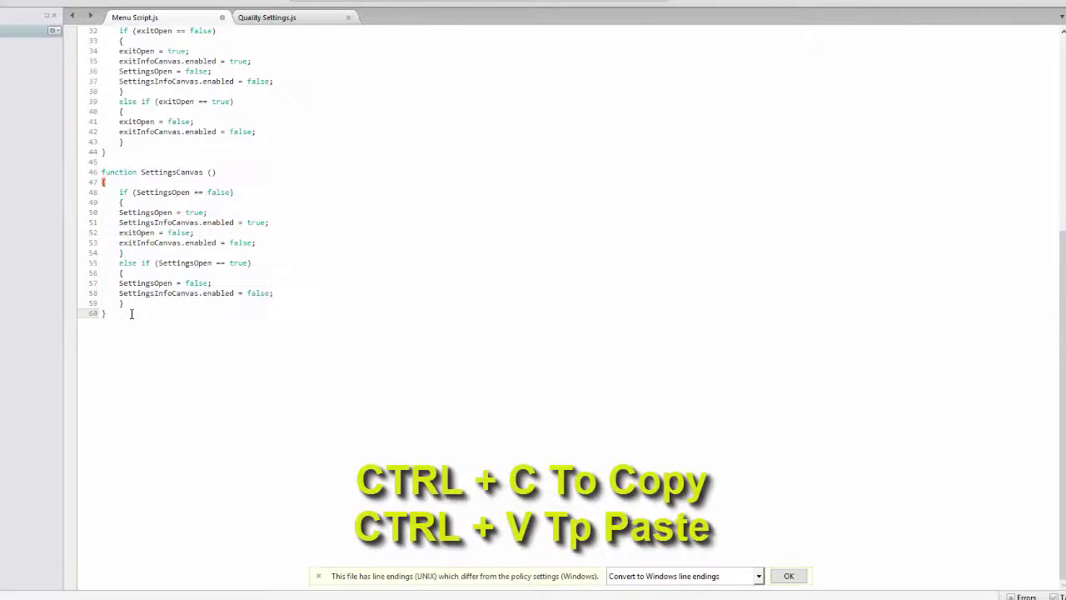
key("Return")
key("Return")
key("ctrl+v")
scroll(175, 342, "up", 2)
scroll(175, 341, "down", 2)
Rename the duplicated function ContinueCanvas
left_click(176, 333)
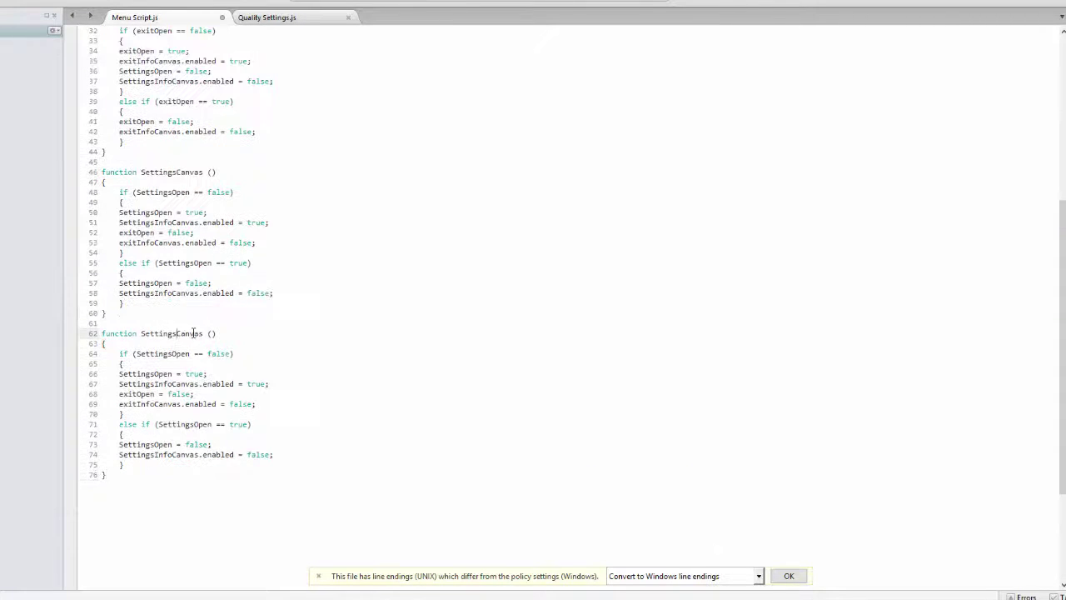
key("BackSpace")
key("BackSpace")
key("BackSpace")
key("BackSpace")
key("BackSpace")
key("BackSpace")
key("BackSpace")
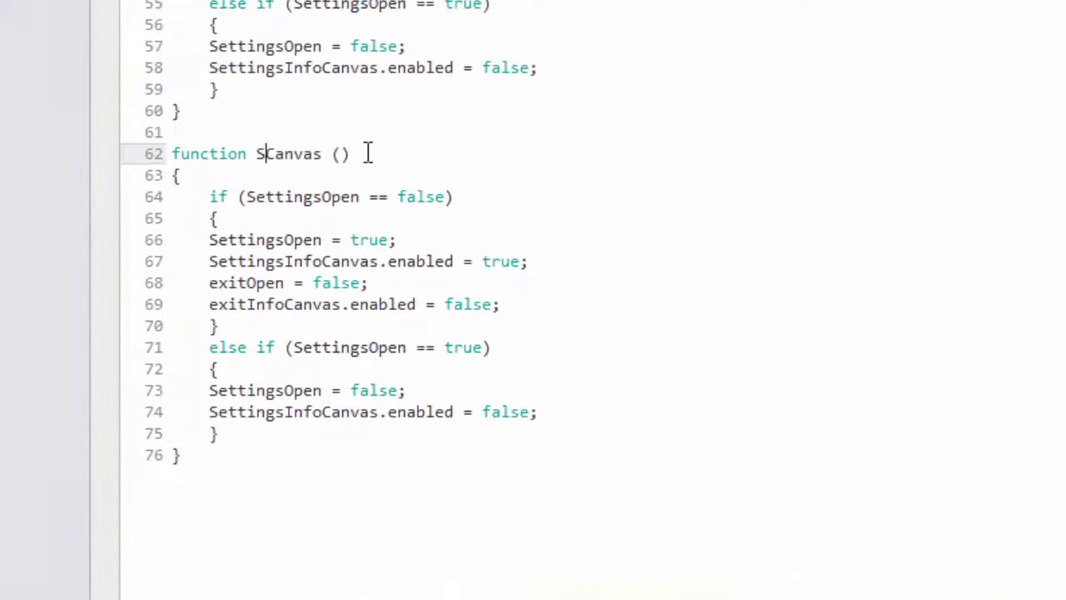
key("BackSpace")
type("Continue")
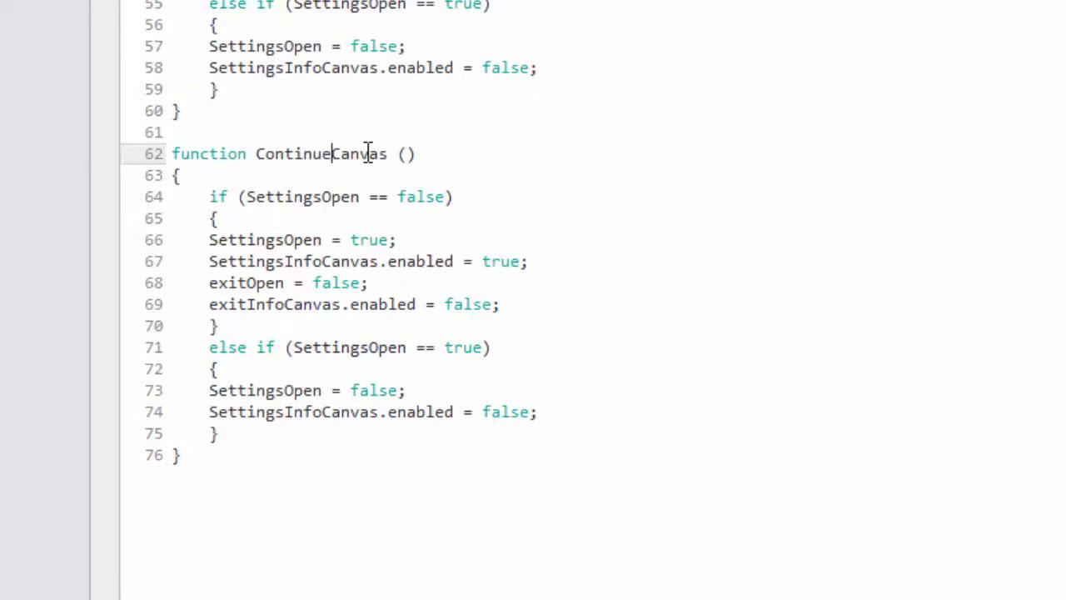
Replace SettingsInfoCanvas with ContinueInfoCanvas in both branches of the ContinueCanvas function
scroll(369, 153, "up", 13)
scroll(440, 235, "down", 13)
left_click_drag(178, 277, 431, 295)
type("ContinueInfoCanvas.enabled")
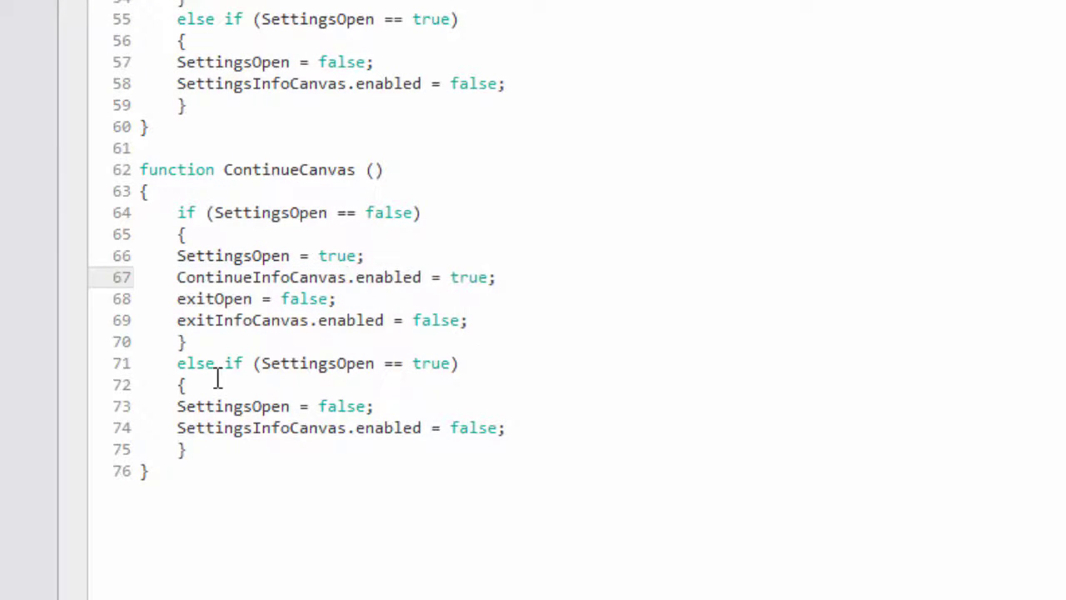
left_click_drag(178, 427, 348, 428)
type("ContinueInfoCanvas")
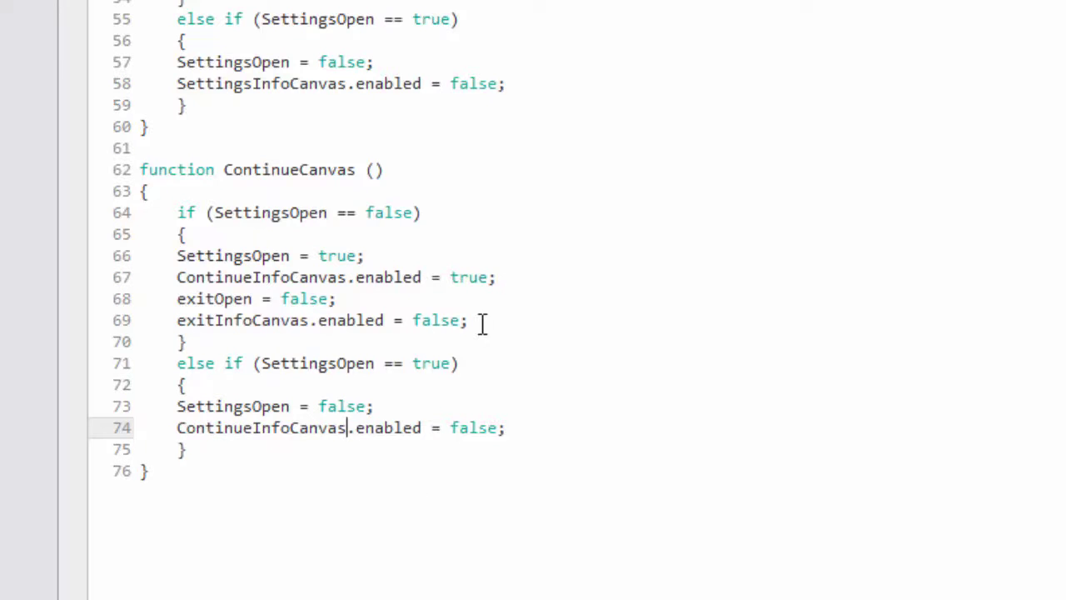
Replace SettingsOpen with ContinueOpen in the conditions and assignments of the ContinueCanvas function
scroll(482, 323, "up", 14)
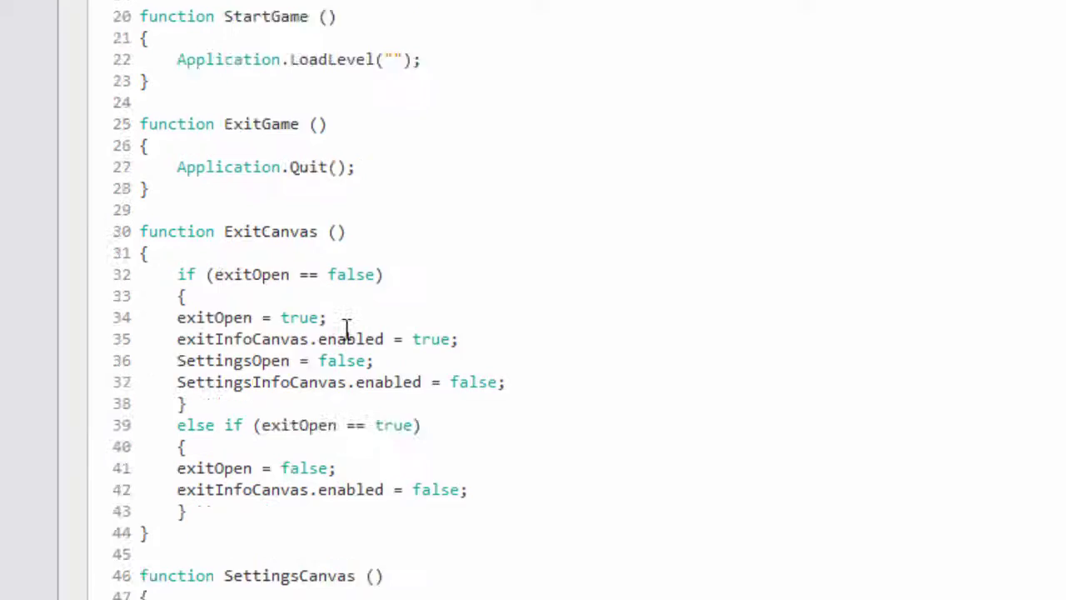
scroll(363, 379, "down", 14)
double_click(179, 256)
type("ContinueOpen = true;")
left_click(178, 300)
left_click_drag(178, 405, 290, 406)
type("ContinueOpen")
left_click_drag(214, 214, 290, 216)
type("Continue")
double_click(370, 364)
key("Return")
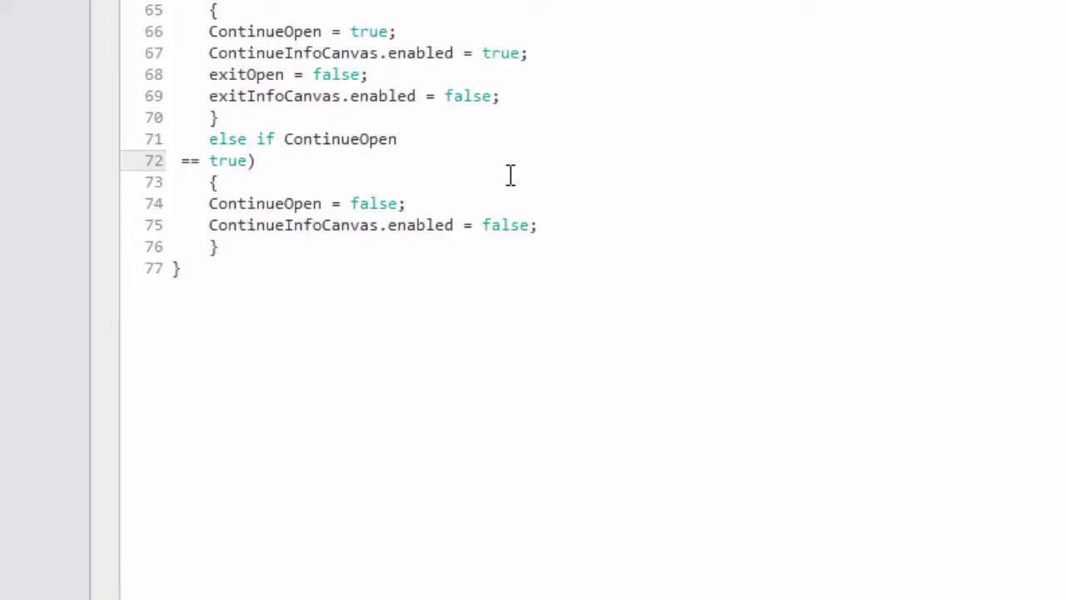
key("BackSpace")
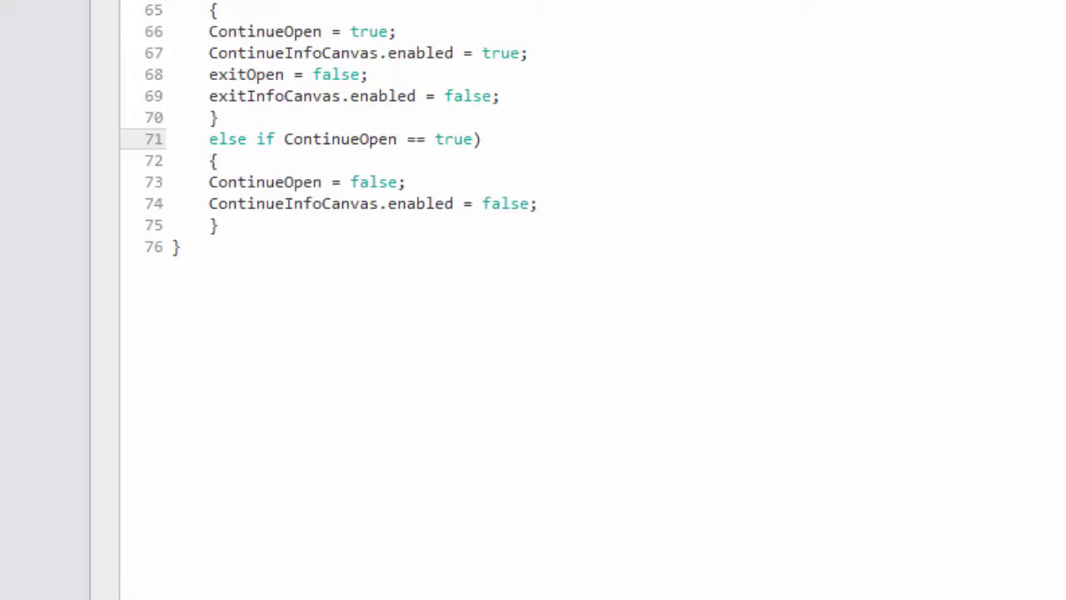
Copy the lines setting ContinueOpen and ContinueInfoCanvas.enabled to false into the end of ExitCanvas's first if block
scroll(253, 214, "up", 4)
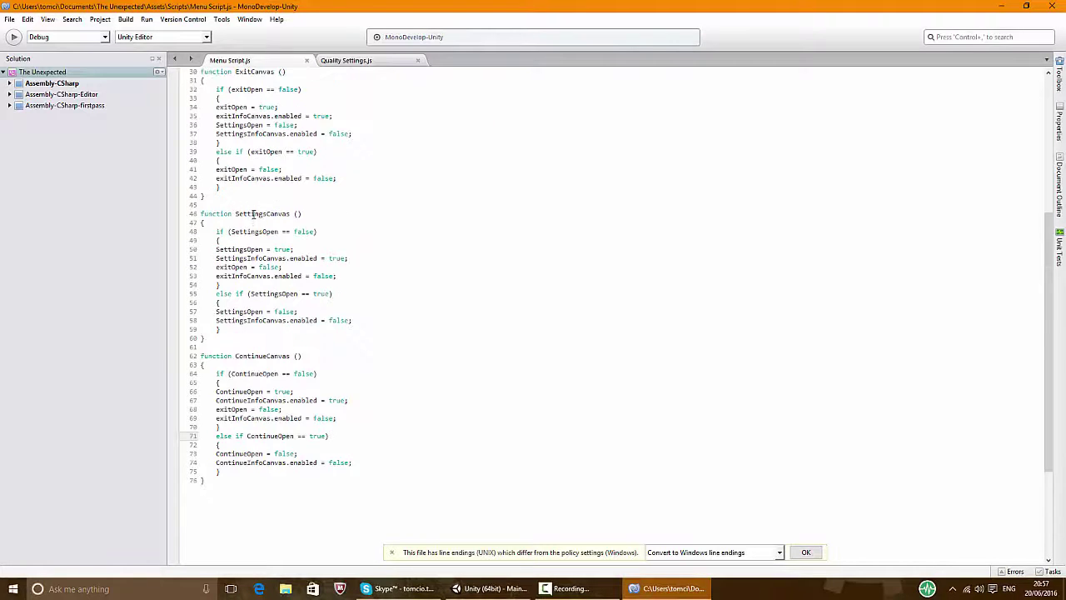
scroll(246, 174, "up", 4)
scroll(247, 178, "down", 8)
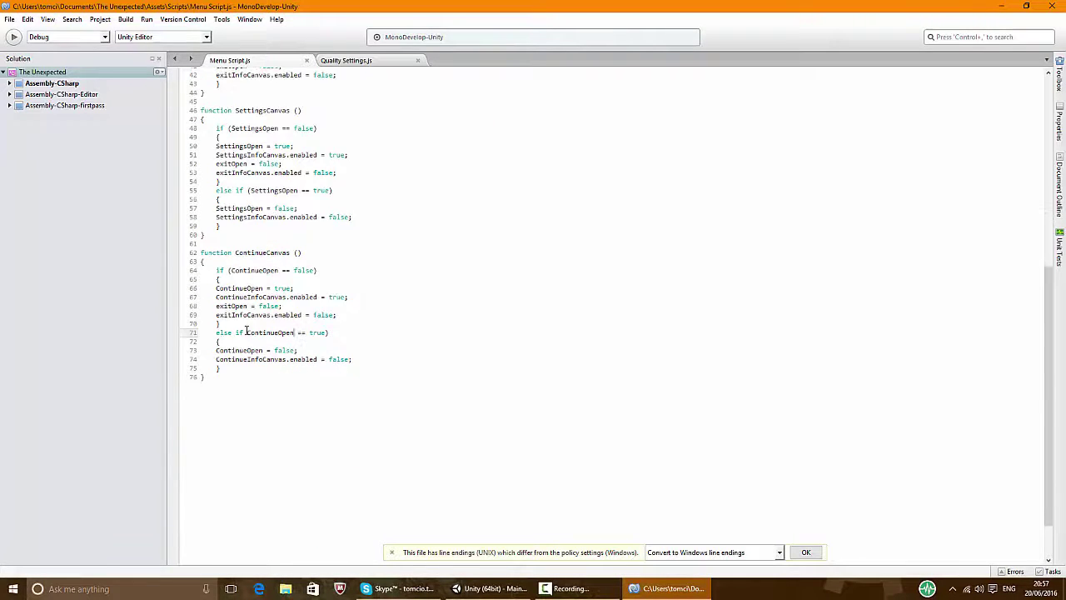
scroll(251, 321, "up", 6)
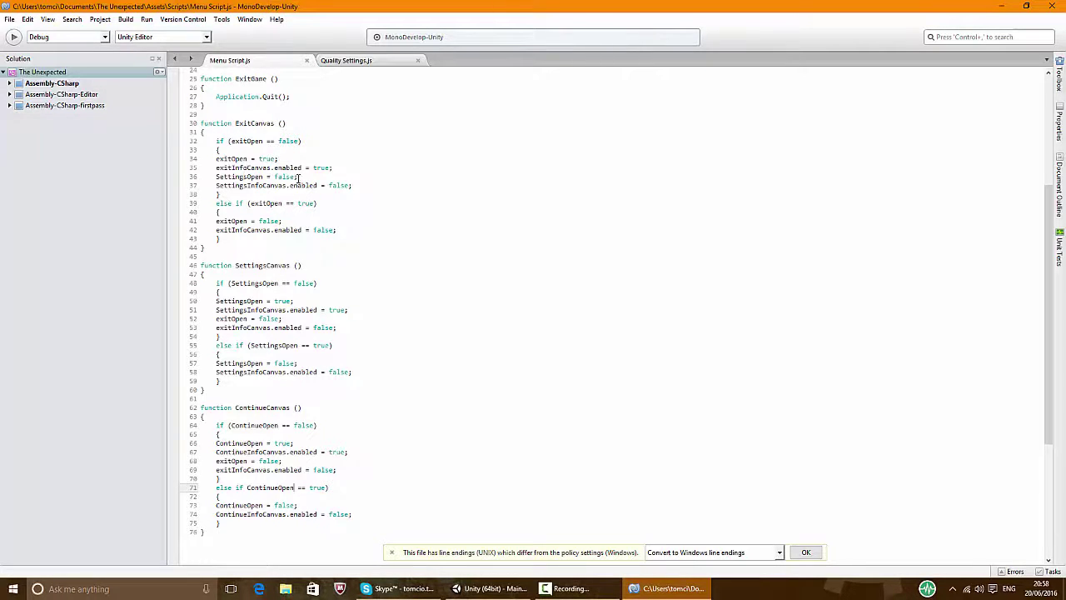
scroll(304, 184, "down", 4)
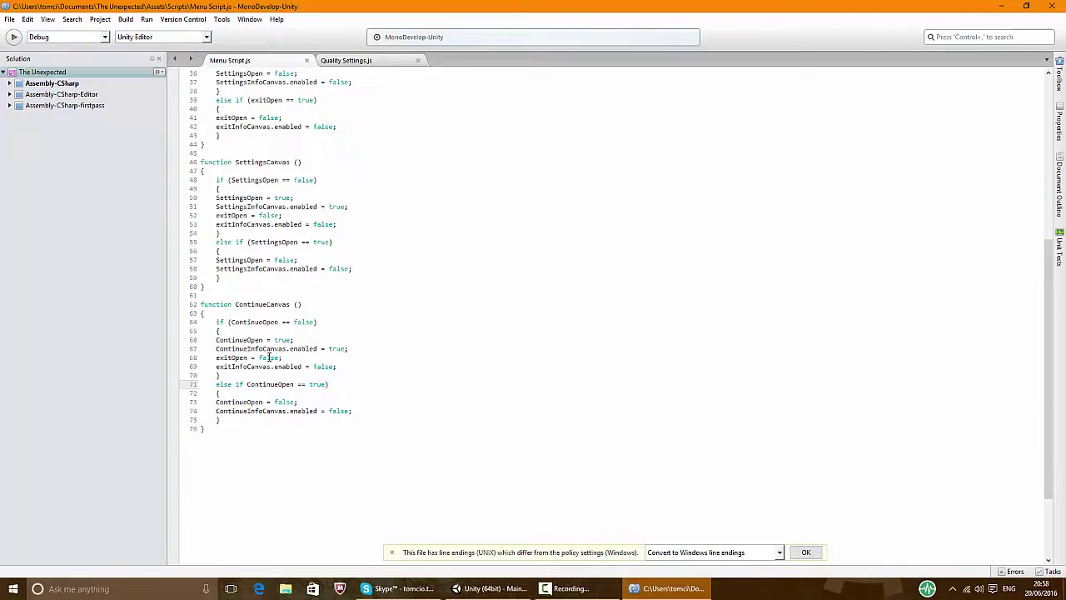
left_click_drag(216, 403, 350, 411)
key("ctrl+c")
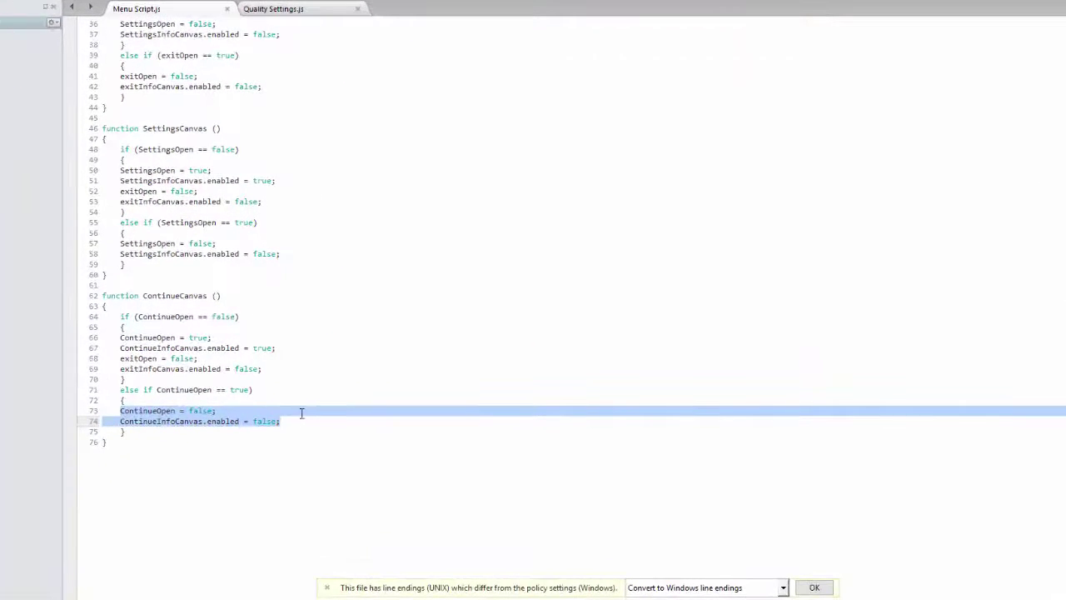
scroll(190, 323, "up", 6)
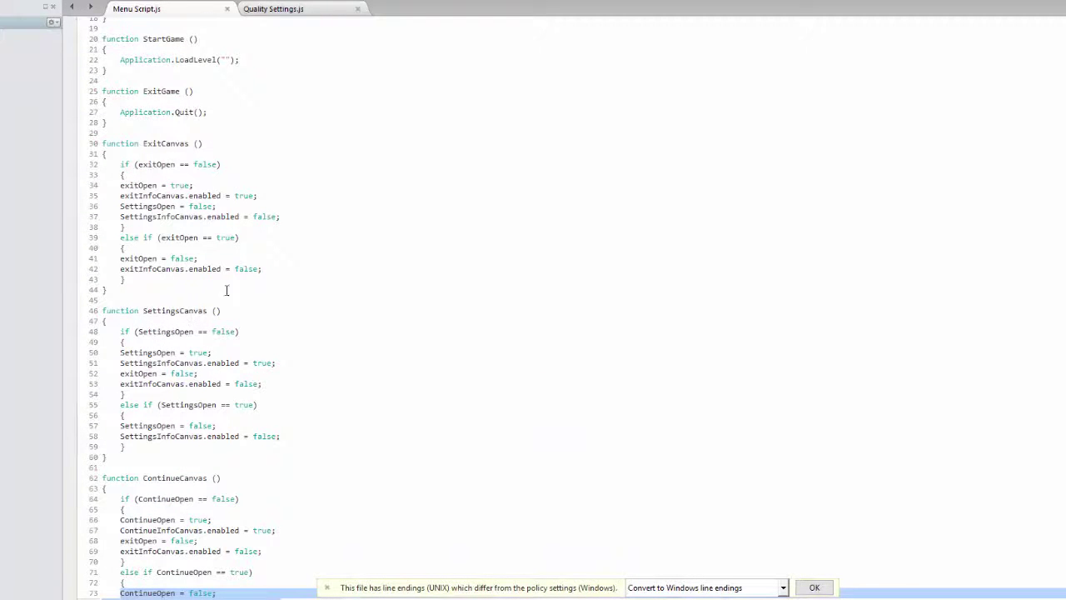
left_click(289, 217)
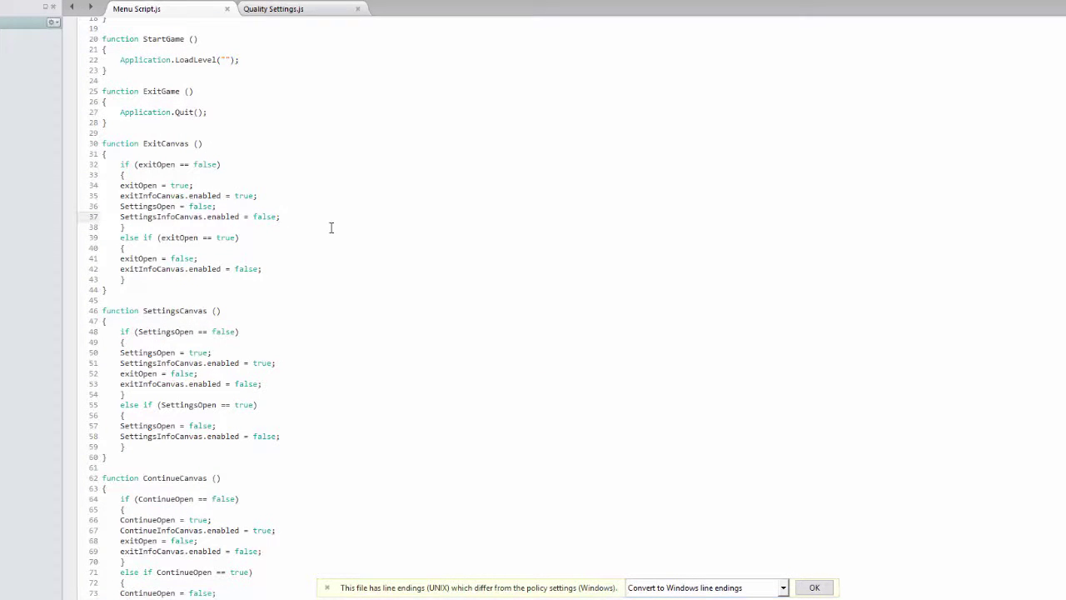
key("Return")
key("ctrl+v")
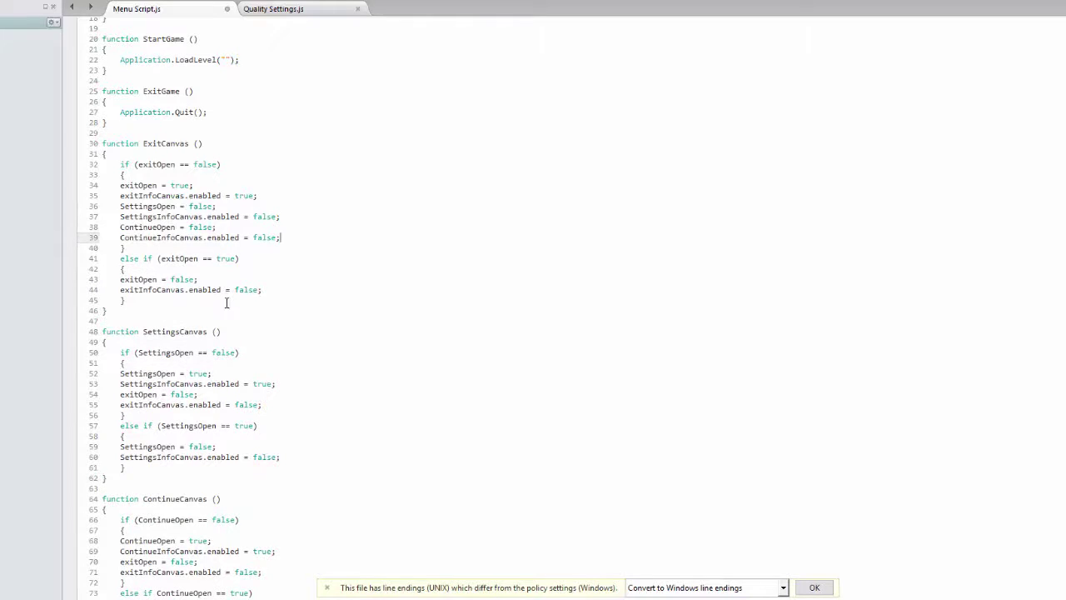
Paste the same ContinueOpen and ContinueInfoCanvas.enabled lines at the end of SettingsCanvas's first if block
scroll(222, 297, "down", 4)
left_click(280, 286)
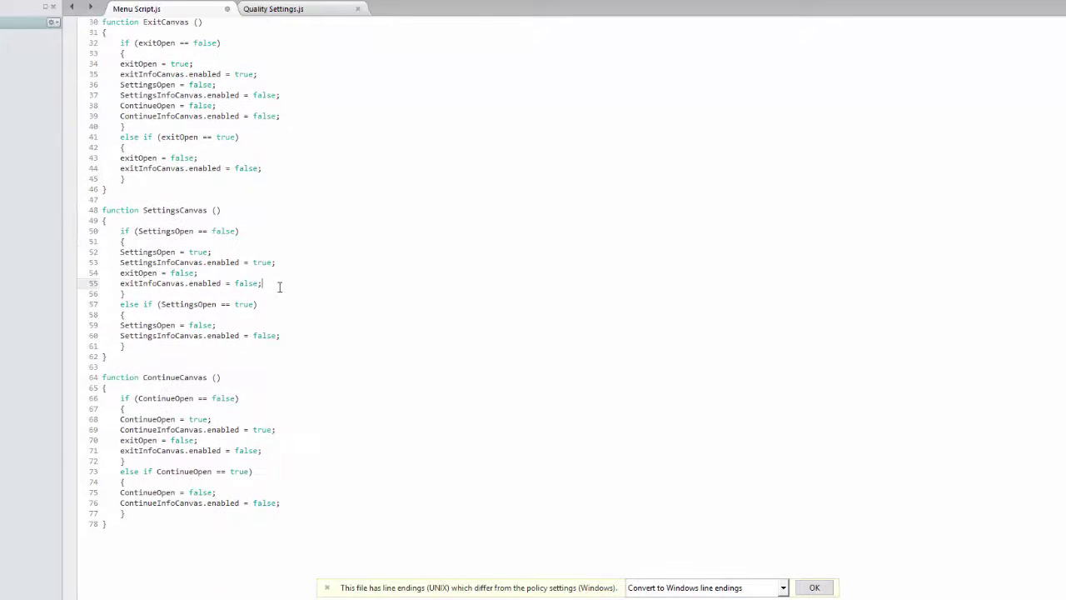
key("Return")
key("ctrl+v")
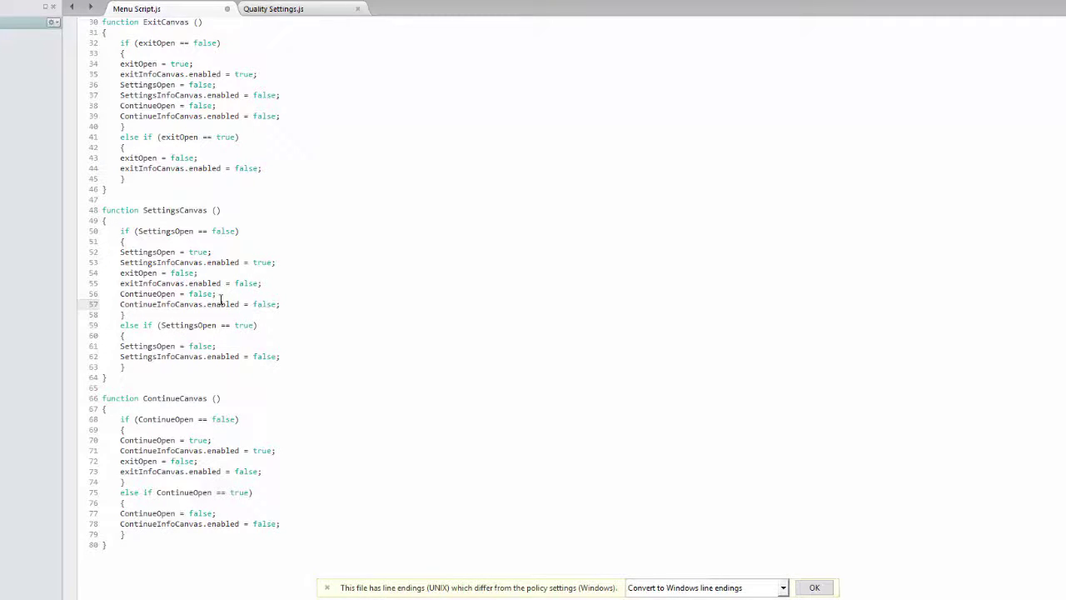
Copy ExitCanvas's lines setting SettingsOpen and SettingsInfoCanvas.enabled to false into the end of ContinueCanvas's first if block
scroll(278, 314, "down", 4)
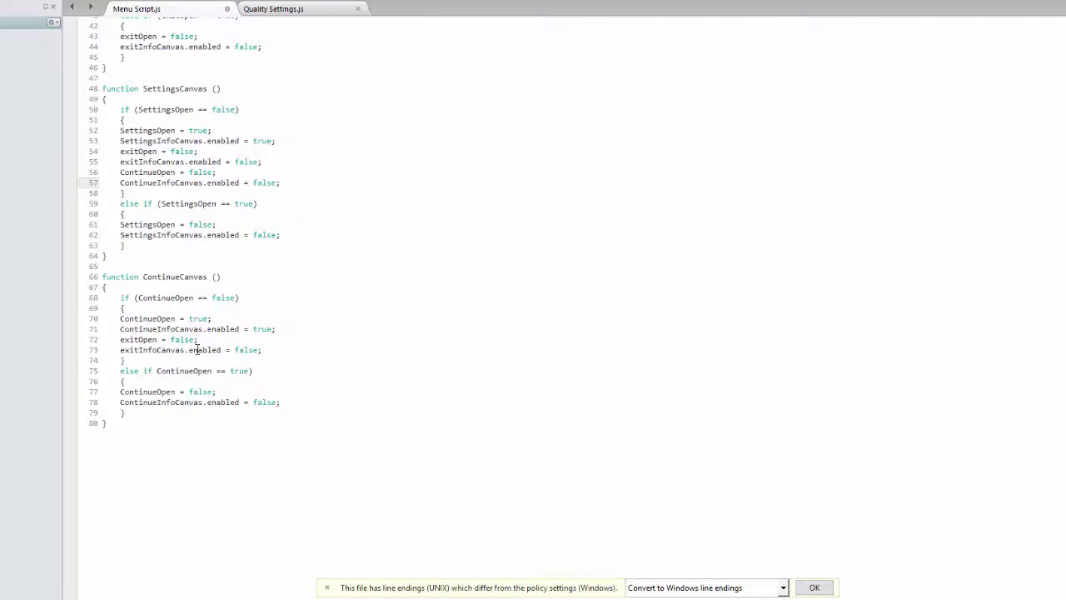
scroll(185, 342, "up", 6)
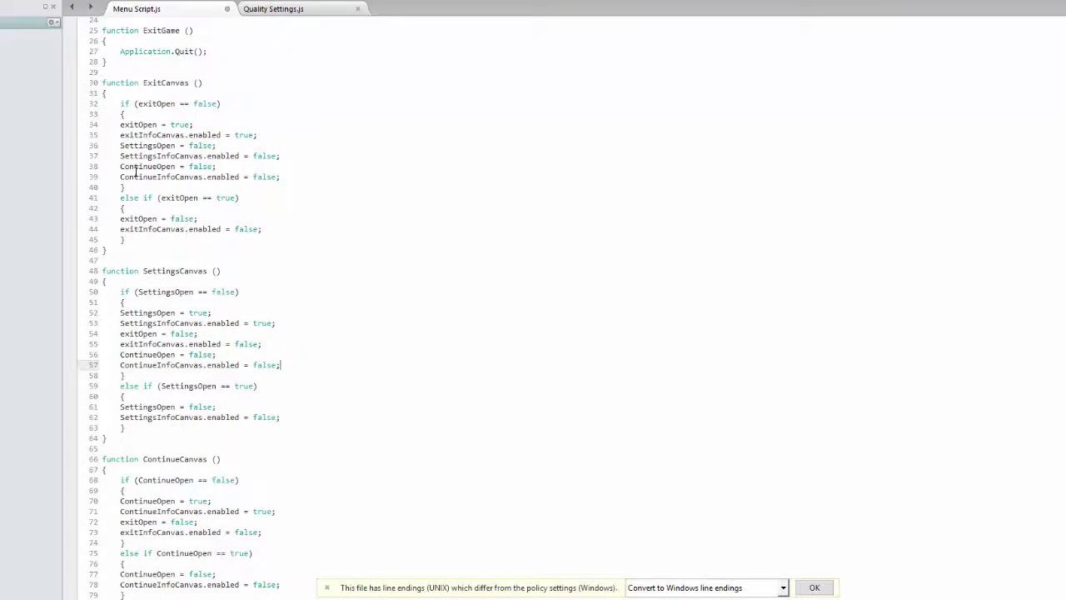
scroll(125, 167, "up", 4)
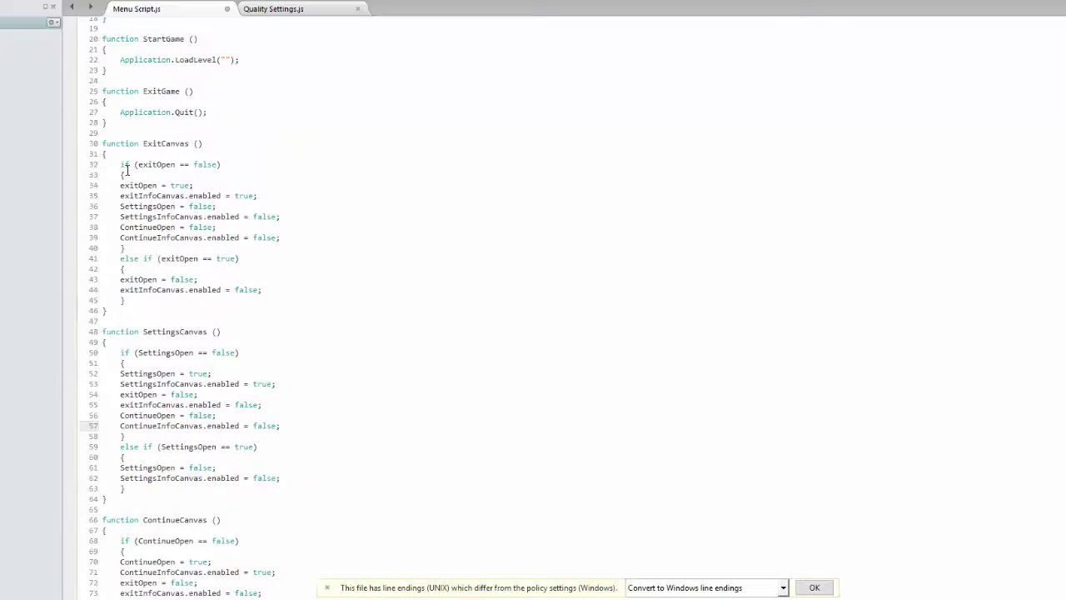
scroll(126, 183, "down", 2)
left_click_drag(120, 206, 283, 218)
key("ctrl+c")
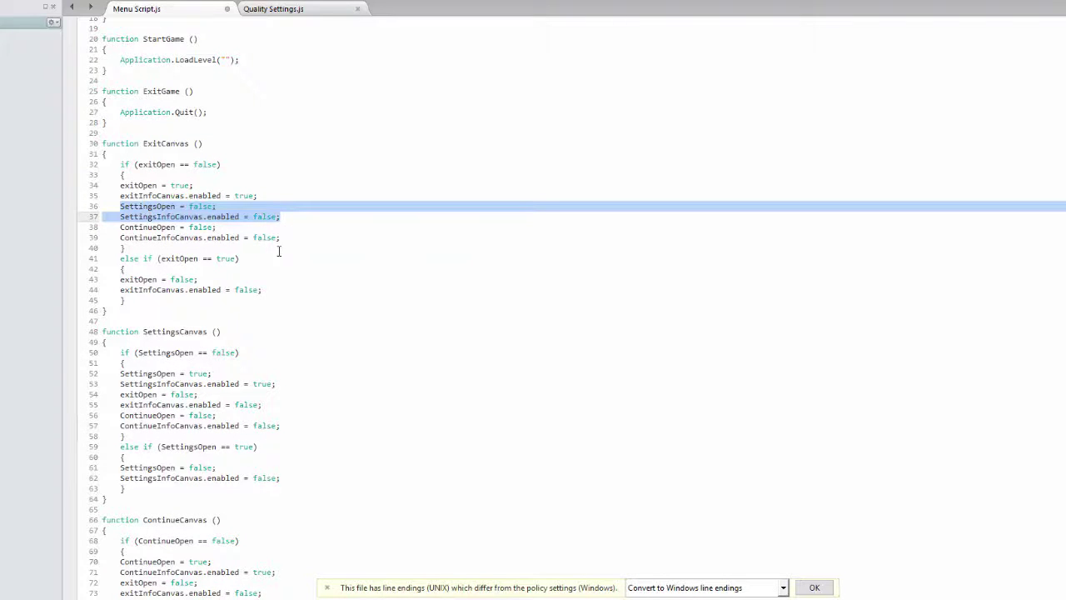
scroll(265, 283, "down", 10)
left_click(282, 289)
key("Return")
key("ctrl+v")
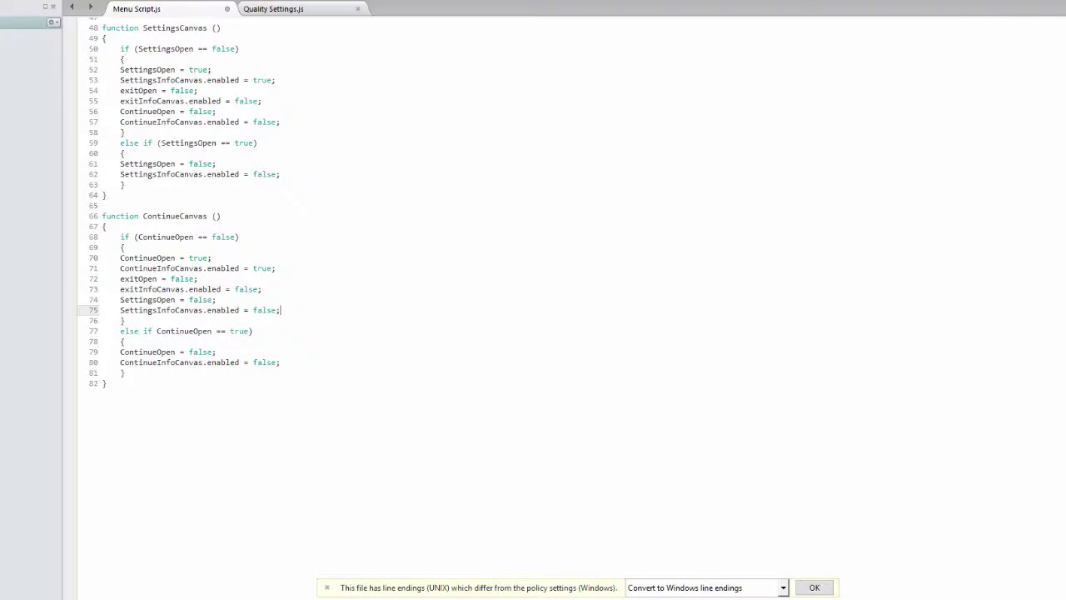
Switch to Unity, open the script error from the console, and add the opening parenthesis before ContinueOpen in ContinueCanvas's else if condition
left_click(476, 588)
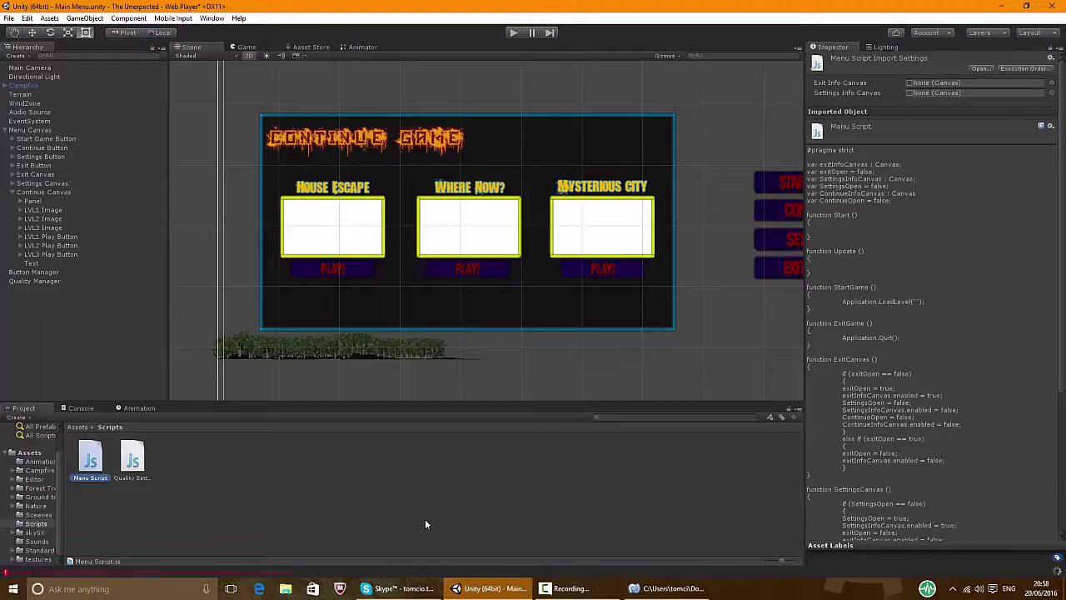
left_click(81, 407)
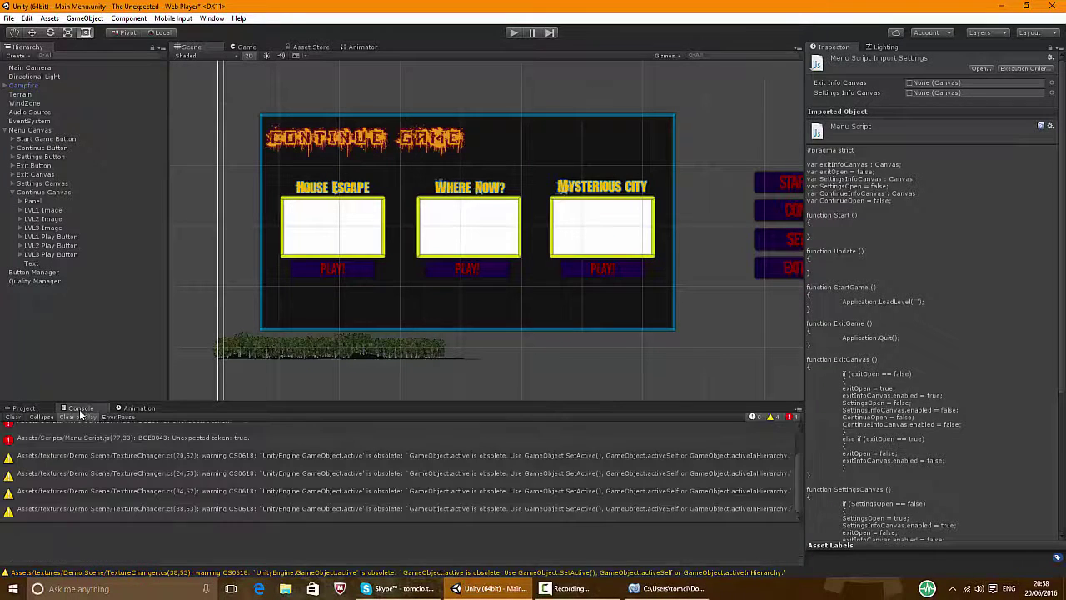
double_click(83, 417)
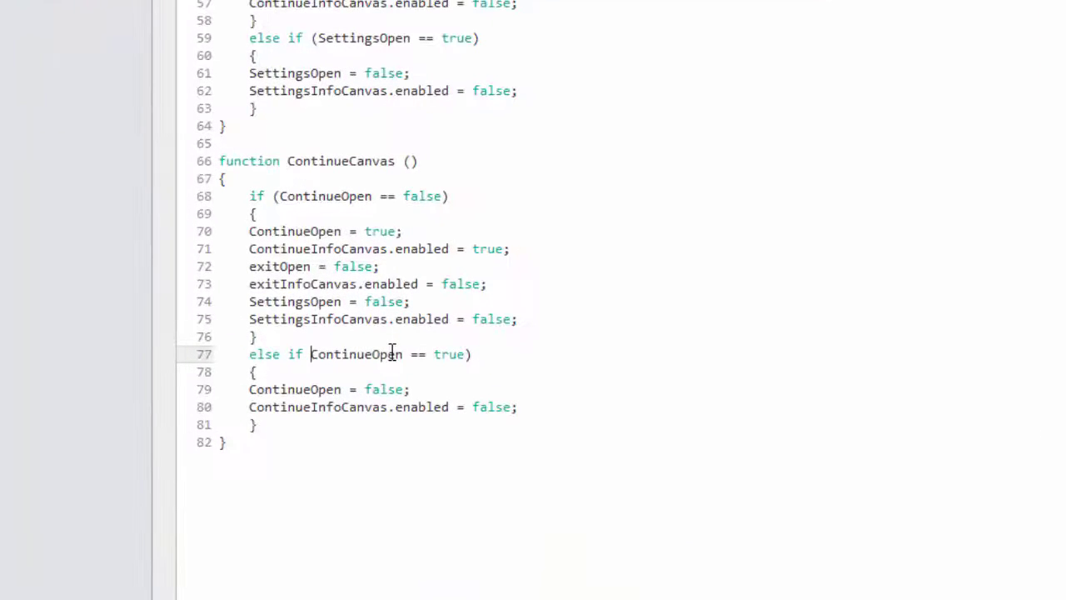
type("(")
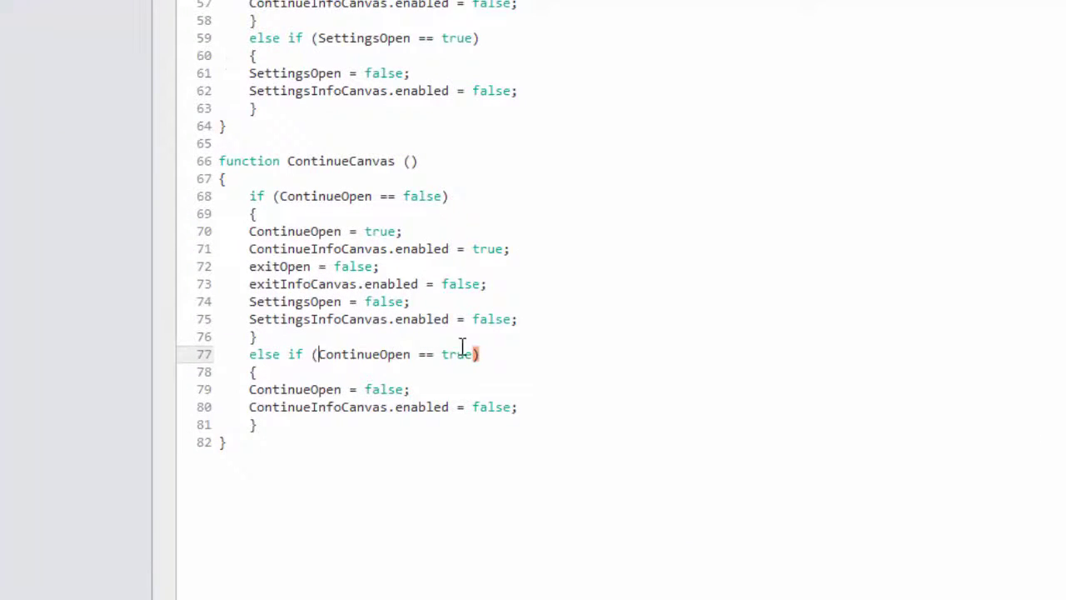
scroll(358, 265, "up", 10)
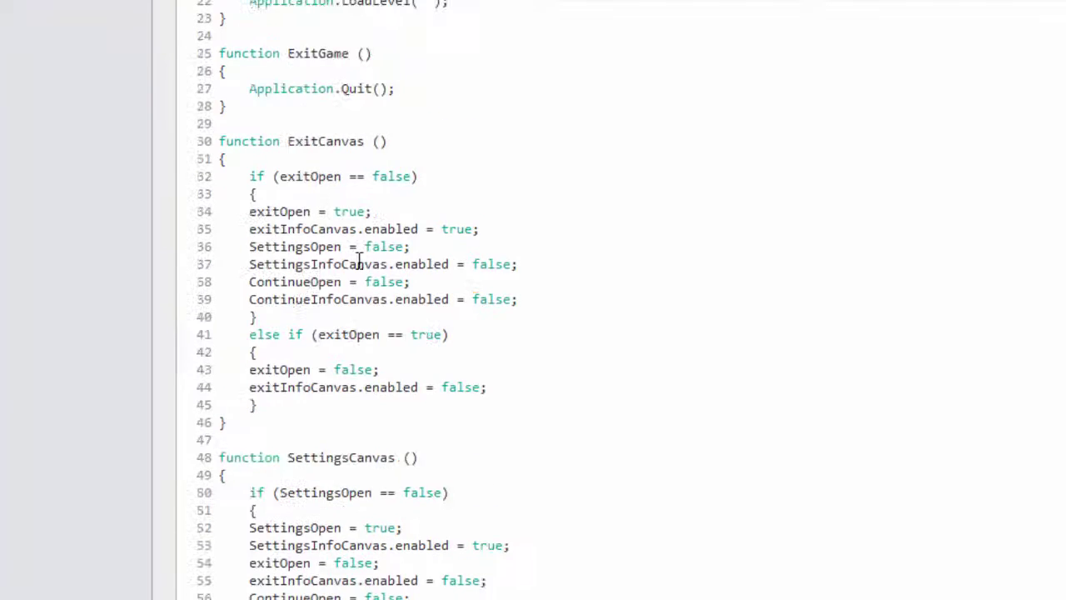
scroll(357, 262, "down", 9)
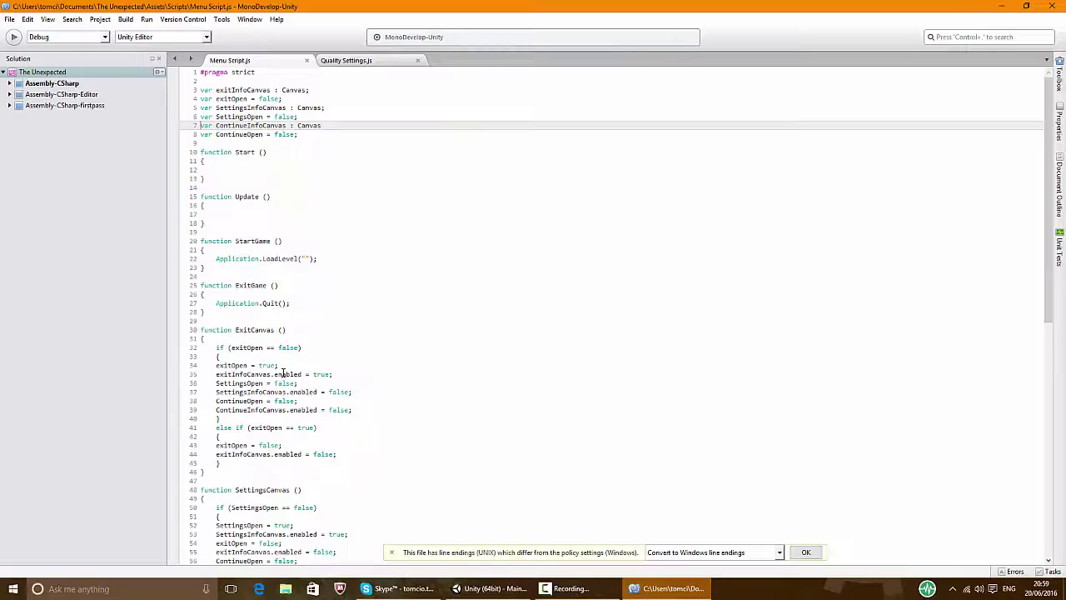
End the ContinueInfoCanvas variable declaration with a semicolon and save the menu script
left_click(330, 124)
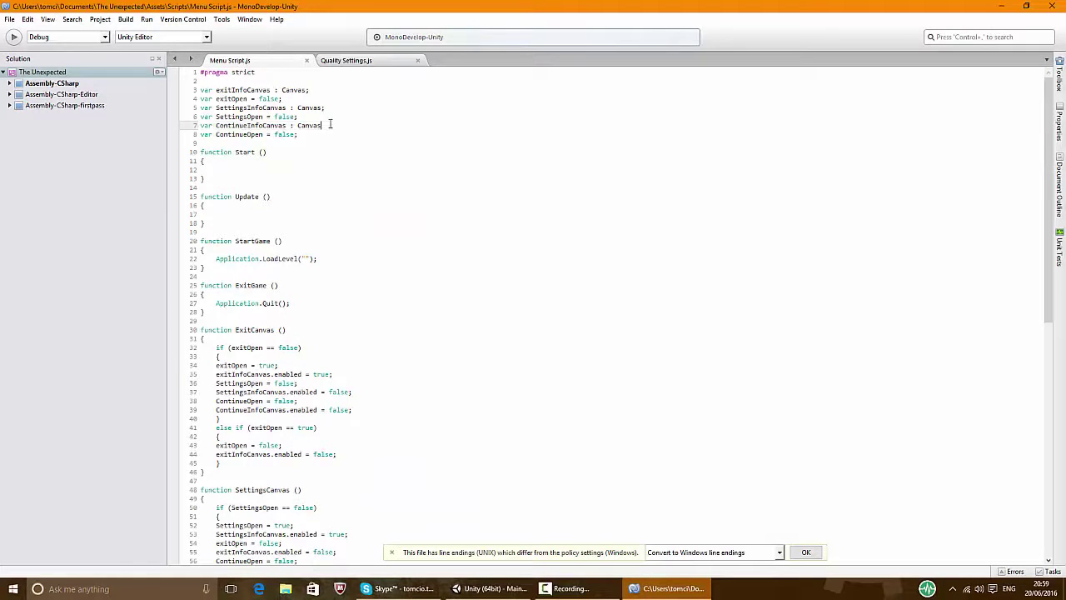
type(";")
left_click(10, 19)
left_click(26, 66)
Switch to Unity, clear the console messages, and deselect the menu script
left_click(491, 588)
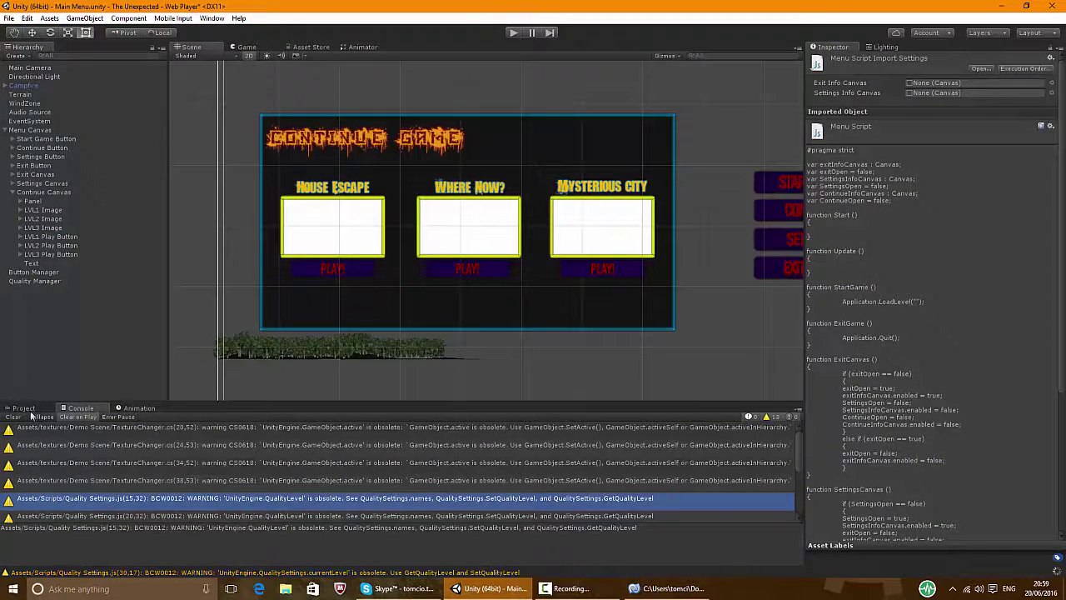
left_click(15, 416)
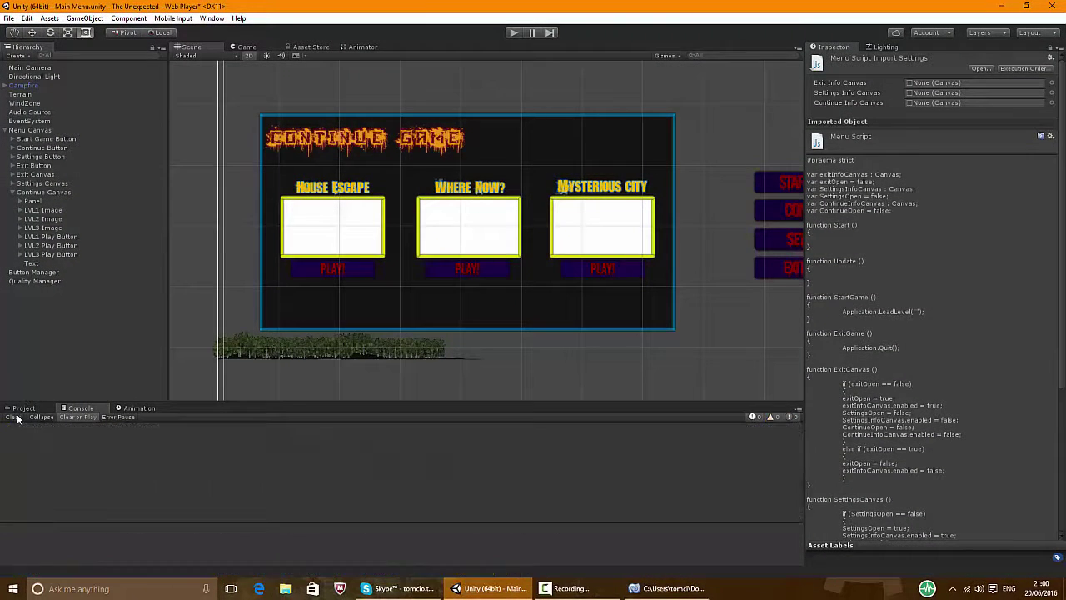
left_click(108, 350)
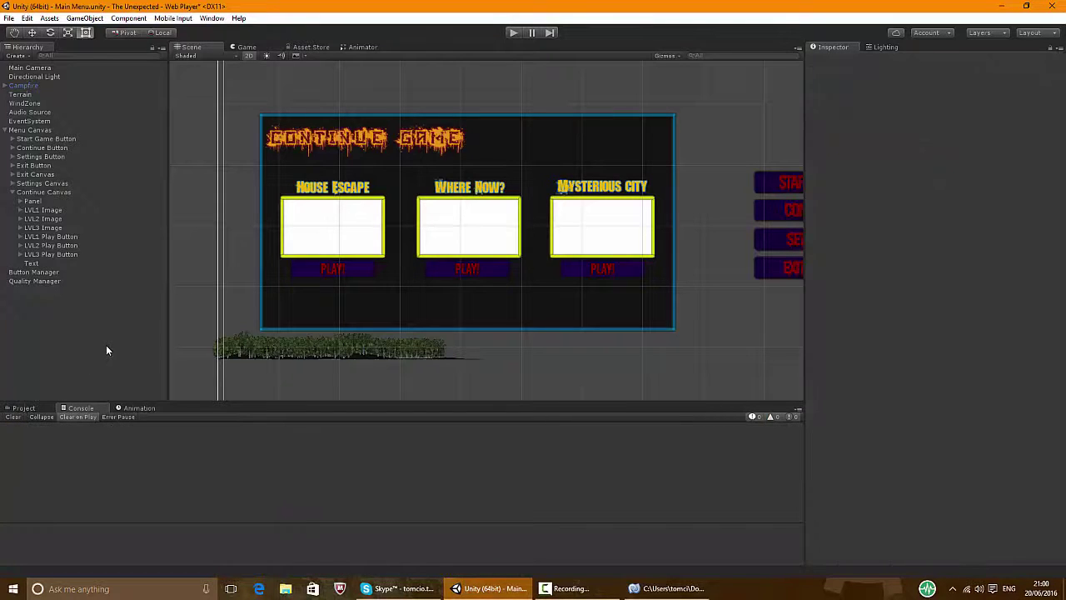
Assign Continue Canvas to the Continue Info Canvas reference of Button Manager's Menu Script
left_click(24, 407)
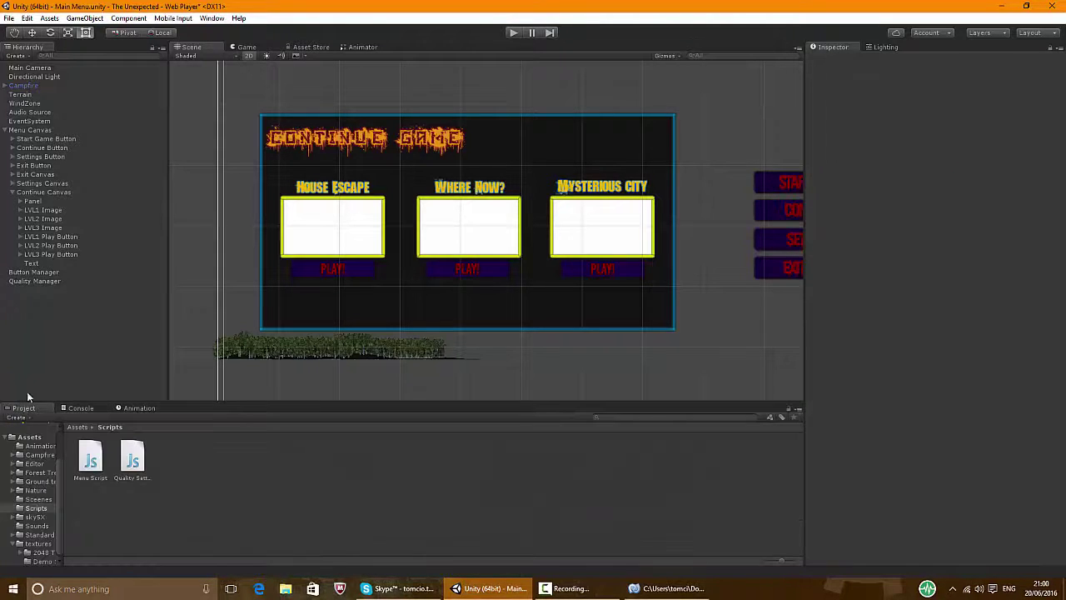
left_click(33, 272)
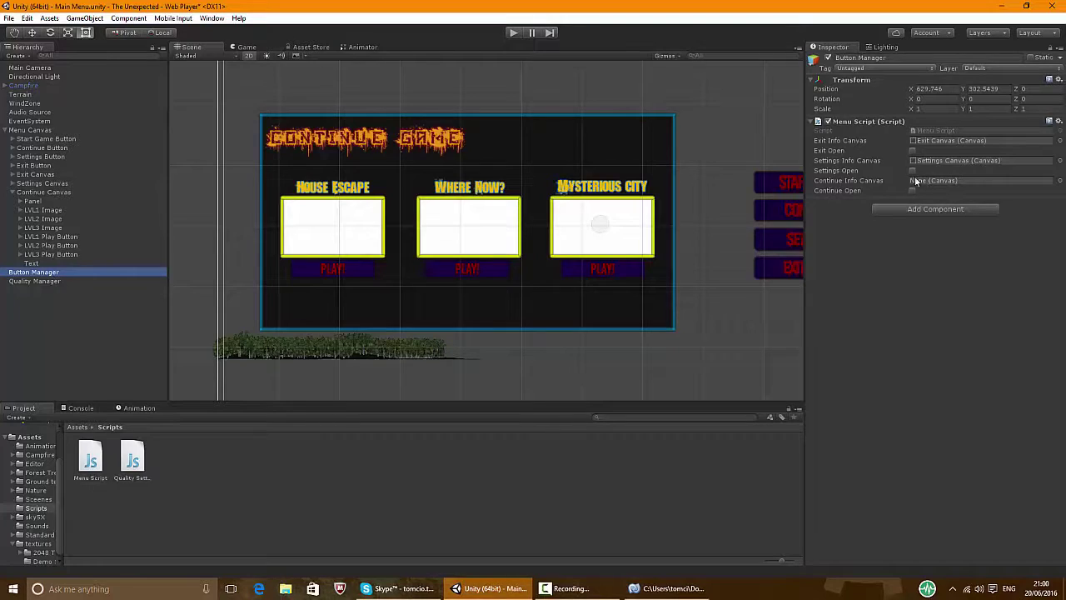
left_click_drag(59, 191, 947, 181)
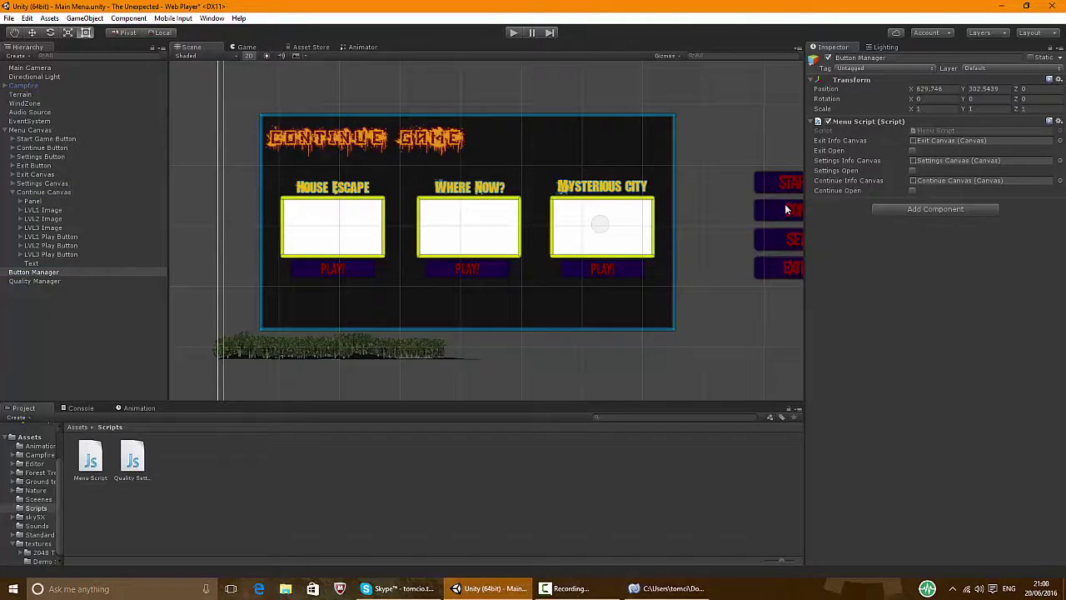
Add an On Click event to Continue Button that calls Menu Script's ContinueCanvas() on Button Manager
left_click(39, 147)
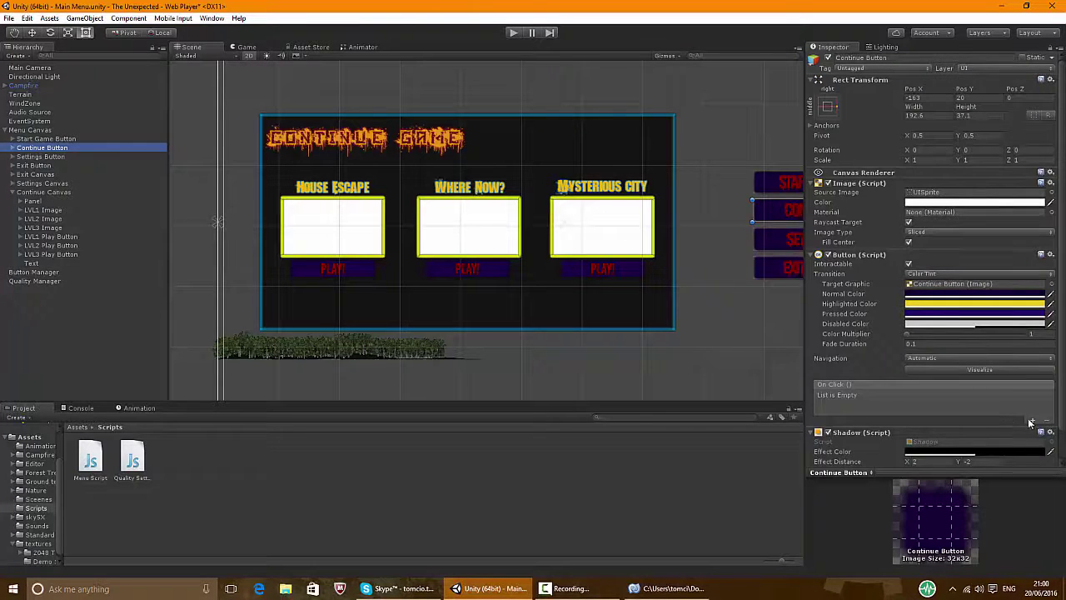
left_click(1033, 419)
left_click_drag(285, 294, 850, 411)
left_click(916, 398)
mouse_move(942, 451)
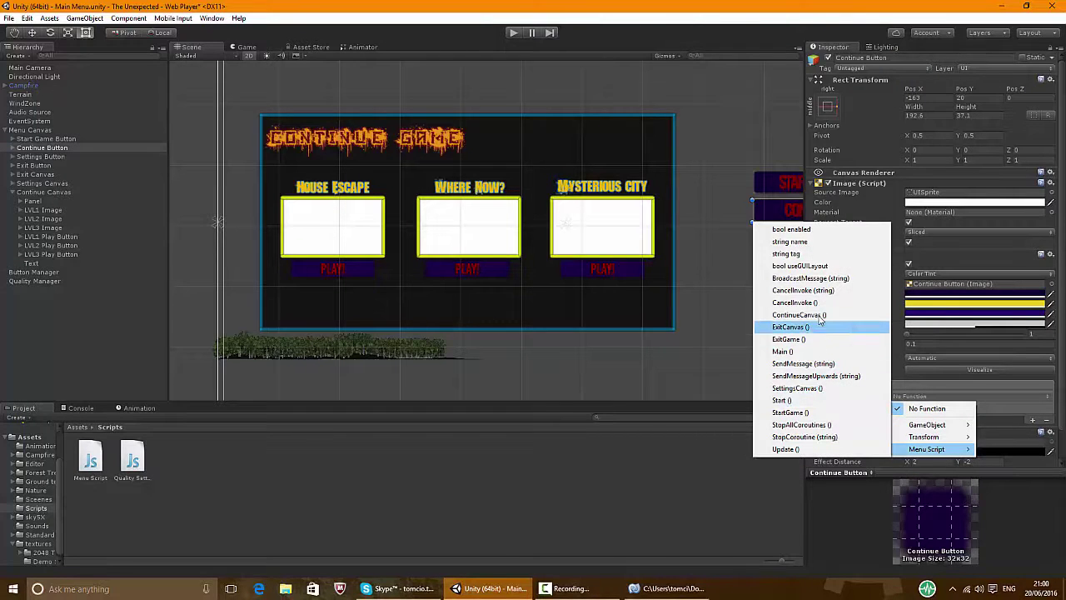
left_click(821, 315)
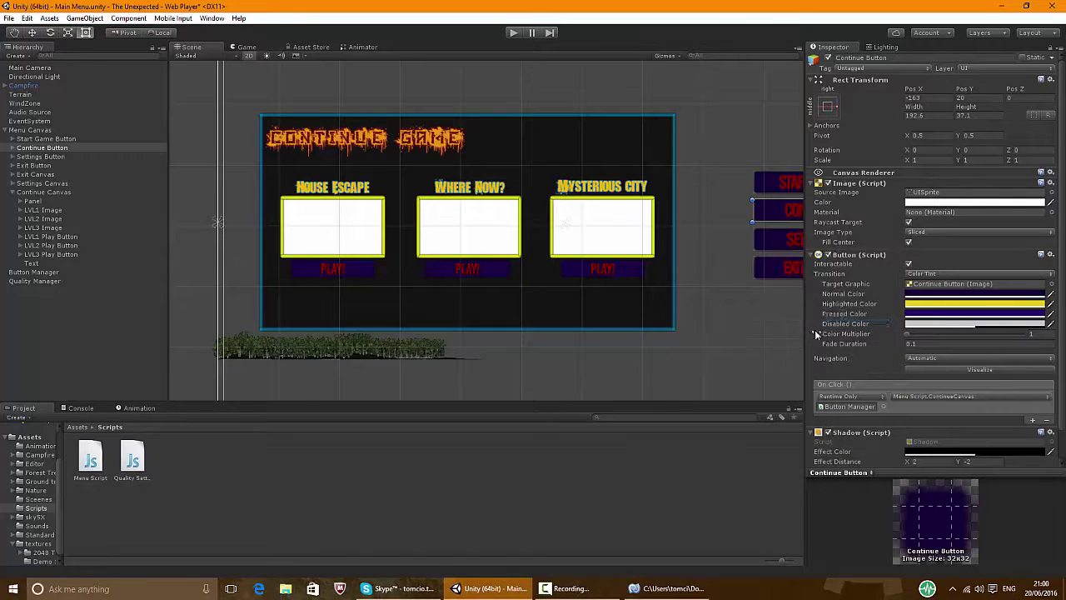
Disable the Canvas component on Continue Canvas so it starts hidden
left_click(51, 148)
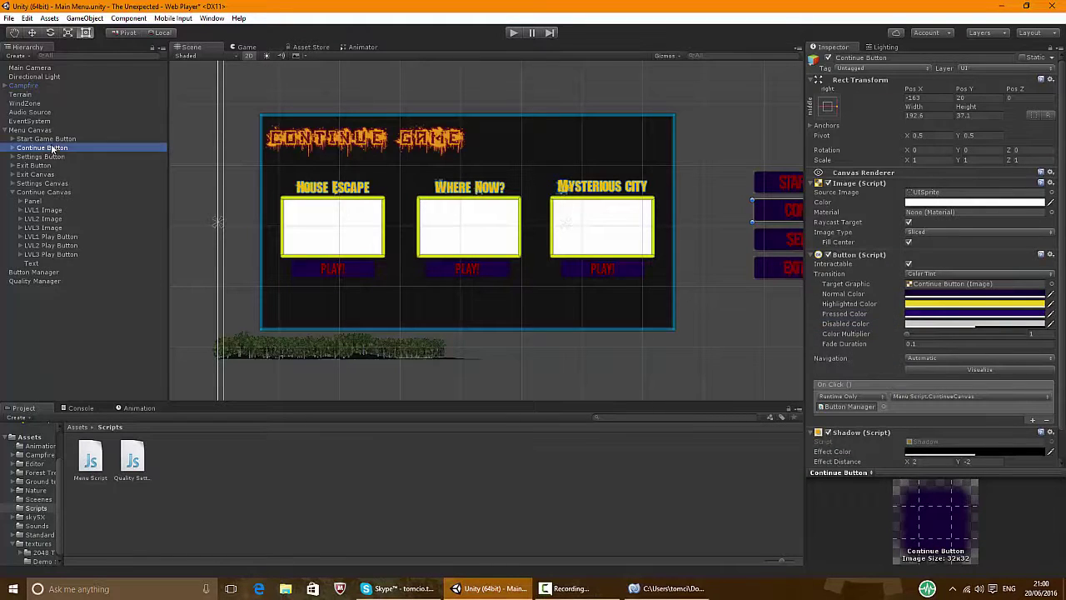
left_click(51, 193)
left_click(828, 173)
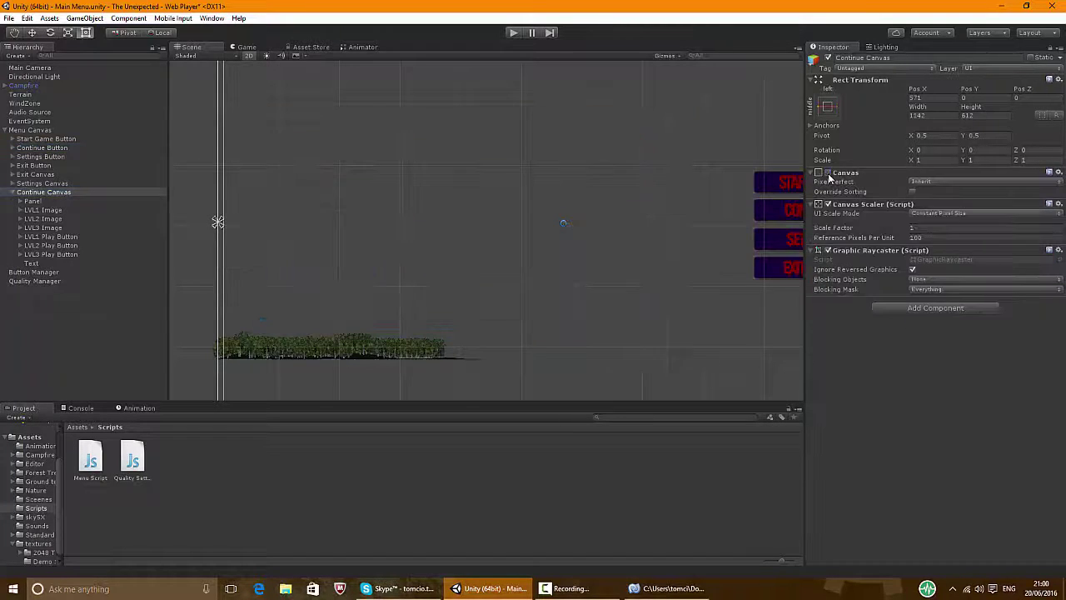
Playtest the main menu by toggling and switching between the Continue, Settings and Exit Game canvases, and stop the game
left_click(514, 33)
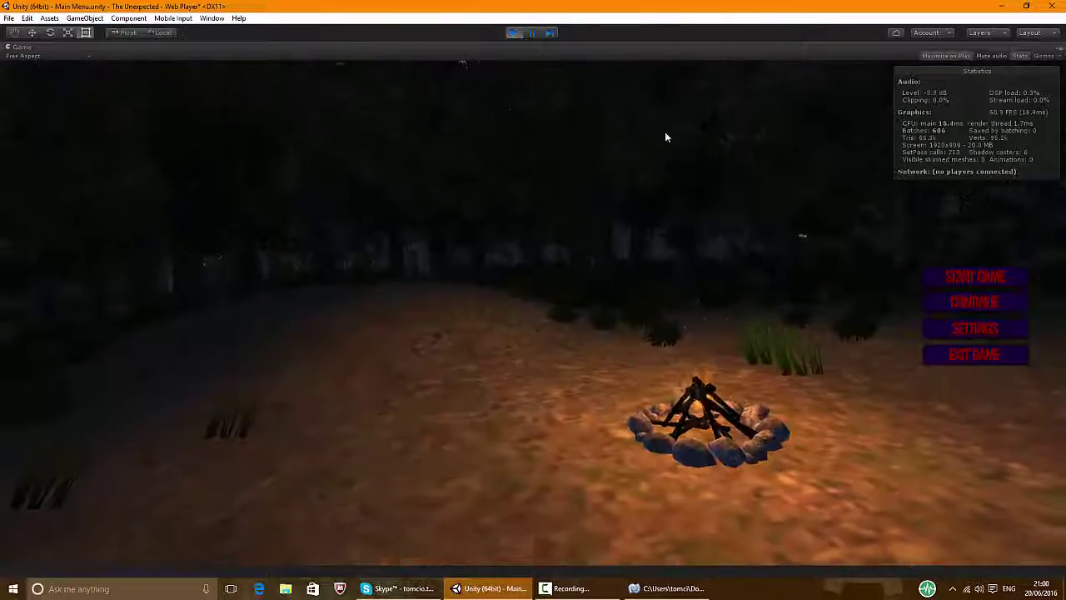
left_click(947, 306)
left_click(946, 305)
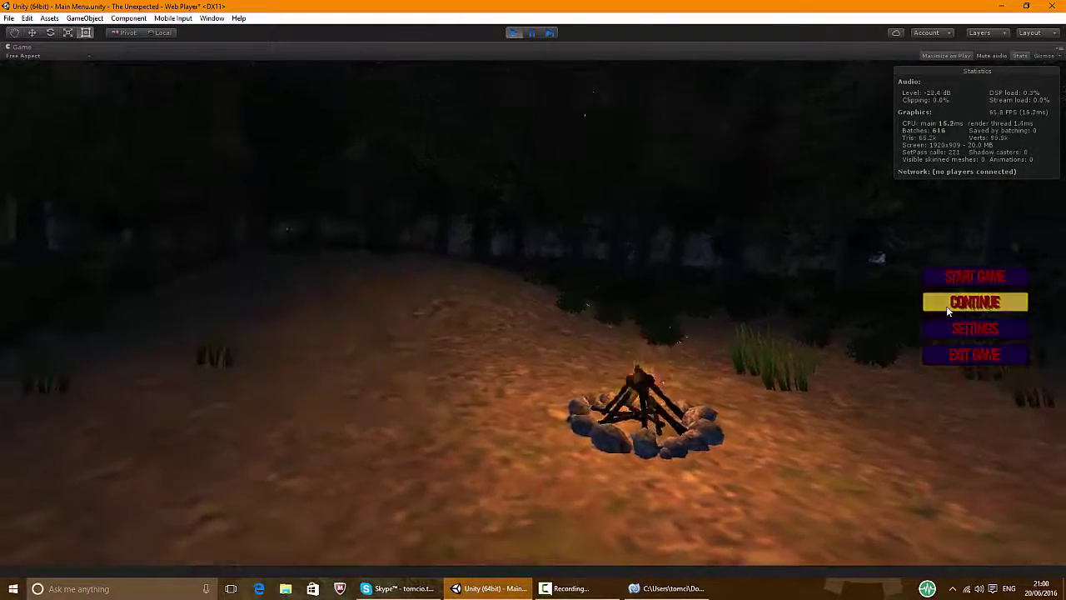
left_click(946, 305)
left_click(954, 330)
left_click(958, 303)
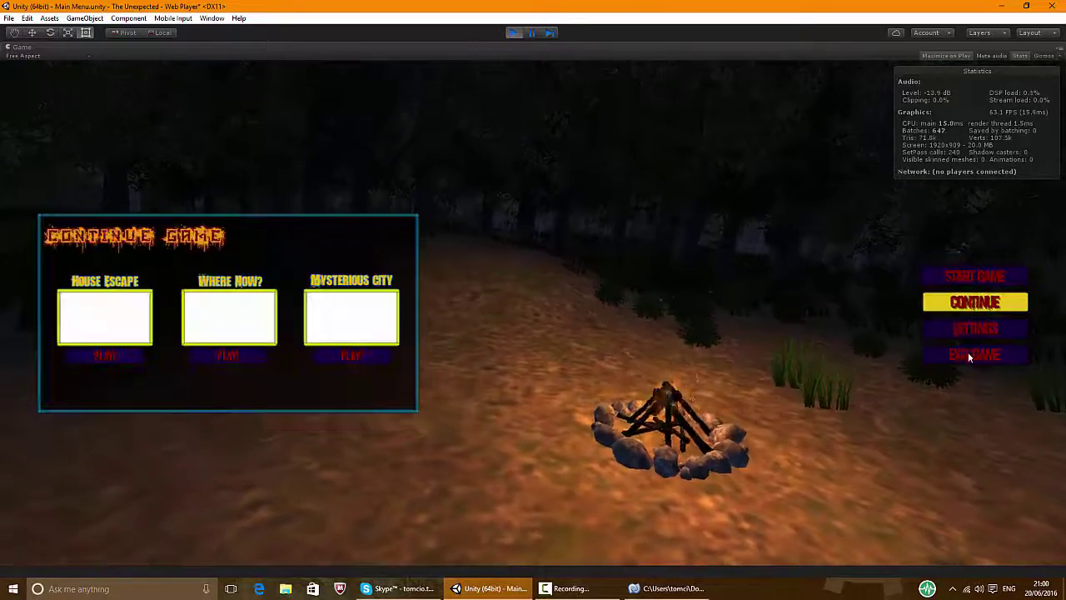
left_click(968, 354)
left_click(968, 331)
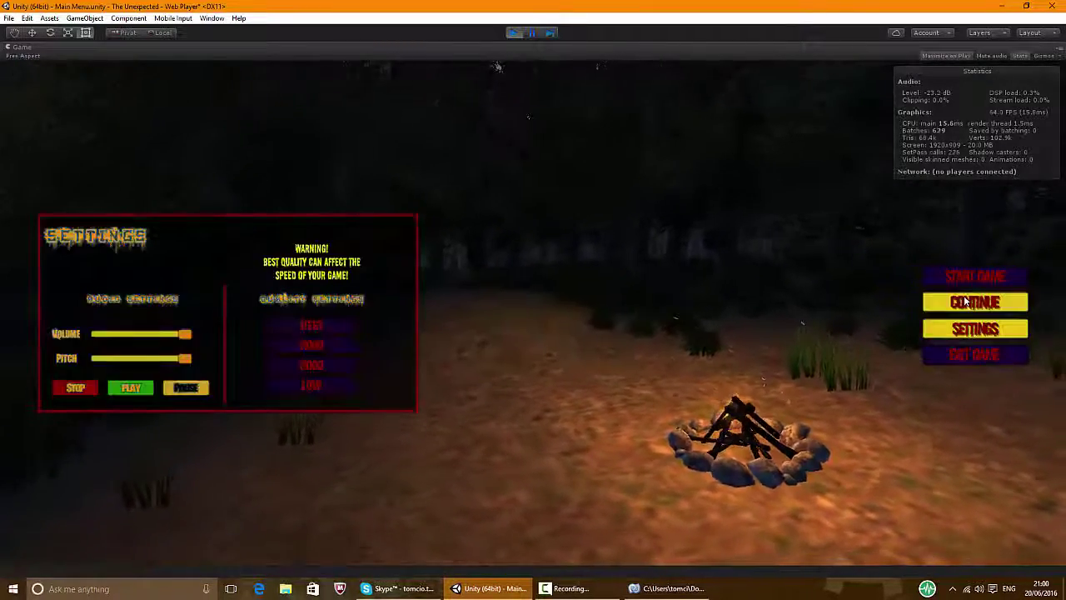
left_click(961, 304)
left_click(970, 331)
left_click(971, 303)
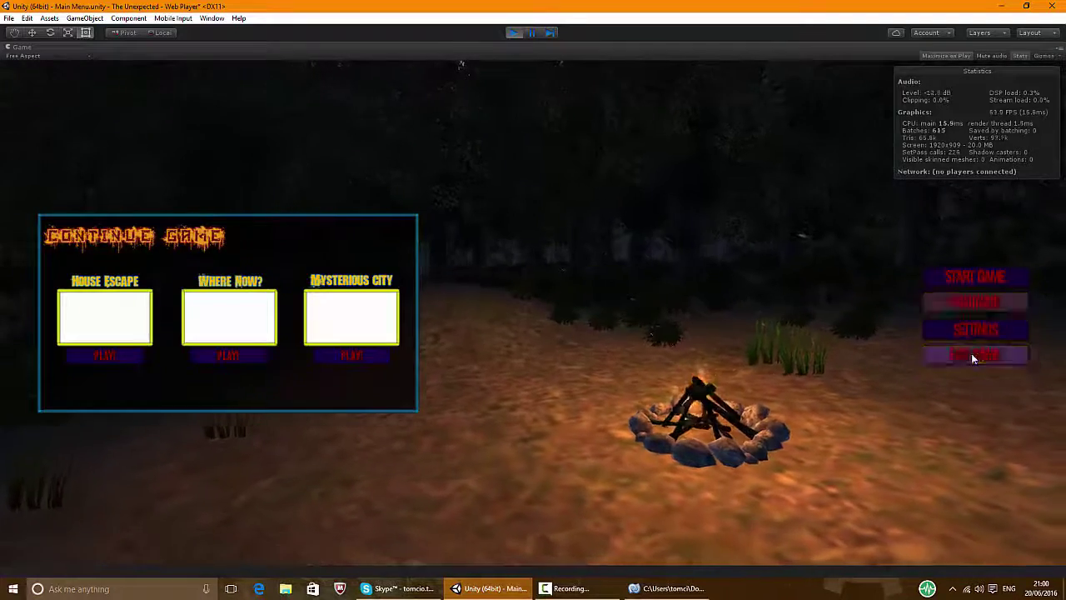
left_click(974, 329)
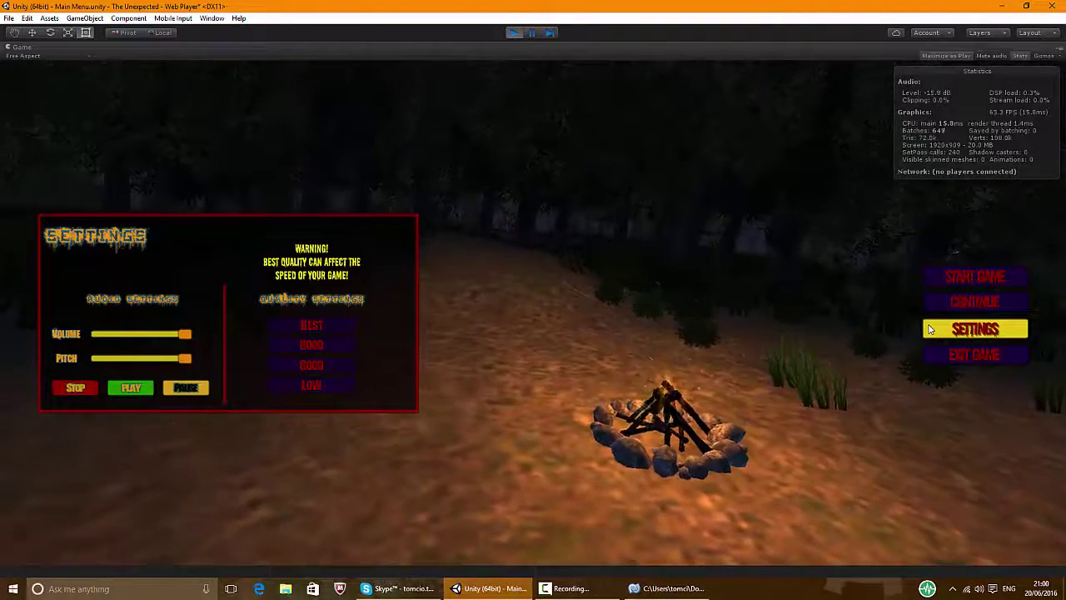
left_click(515, 33)
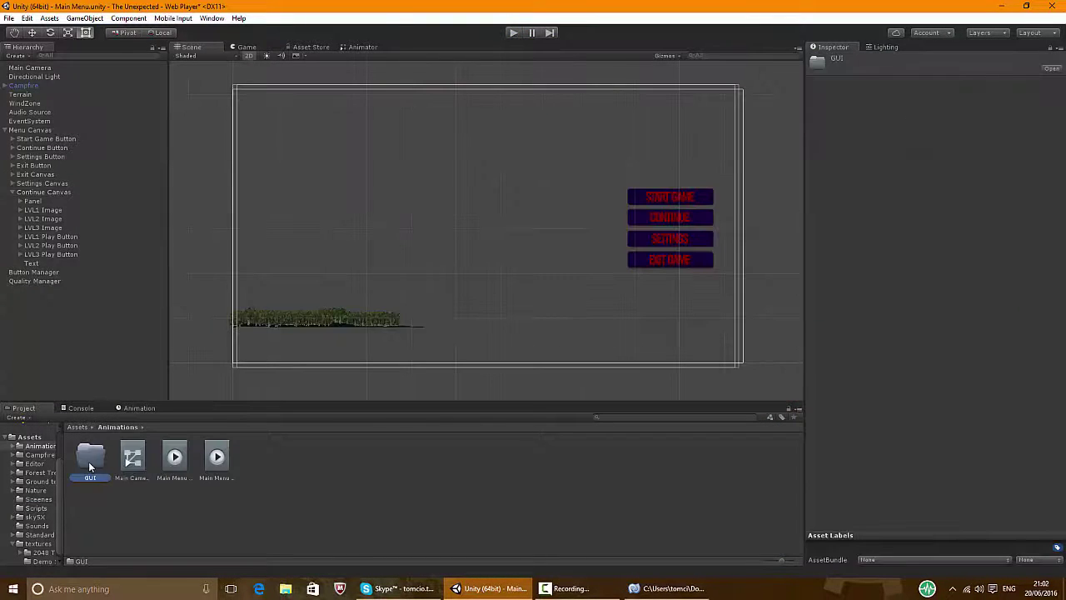
Open the Animations GUI folder and start creating an animator and animation clip for Start Game Button
double_click(92, 476)
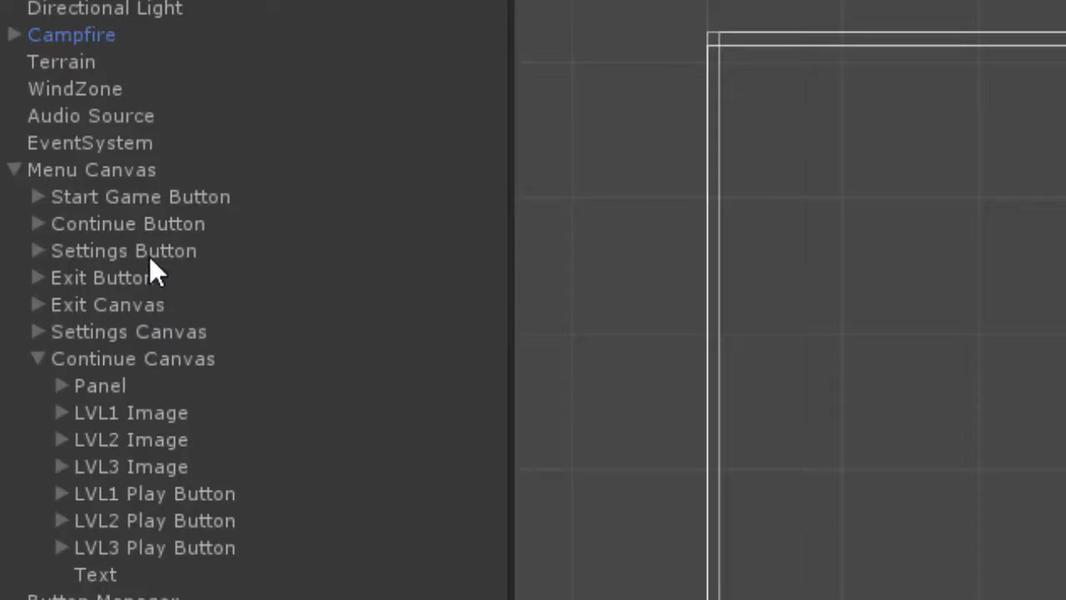
left_click(136, 200)
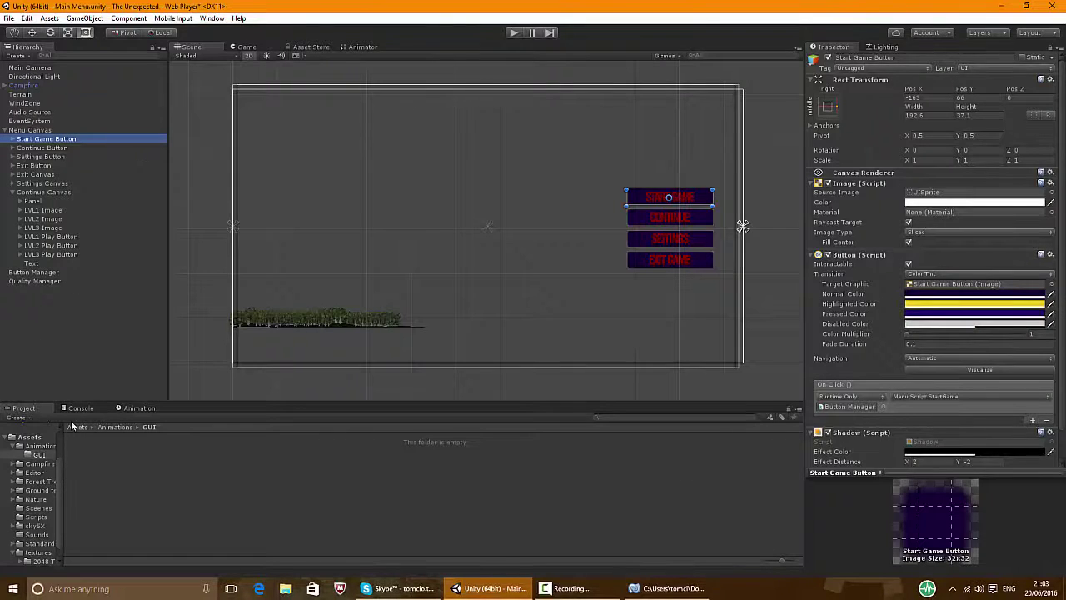
left_click(125, 408)
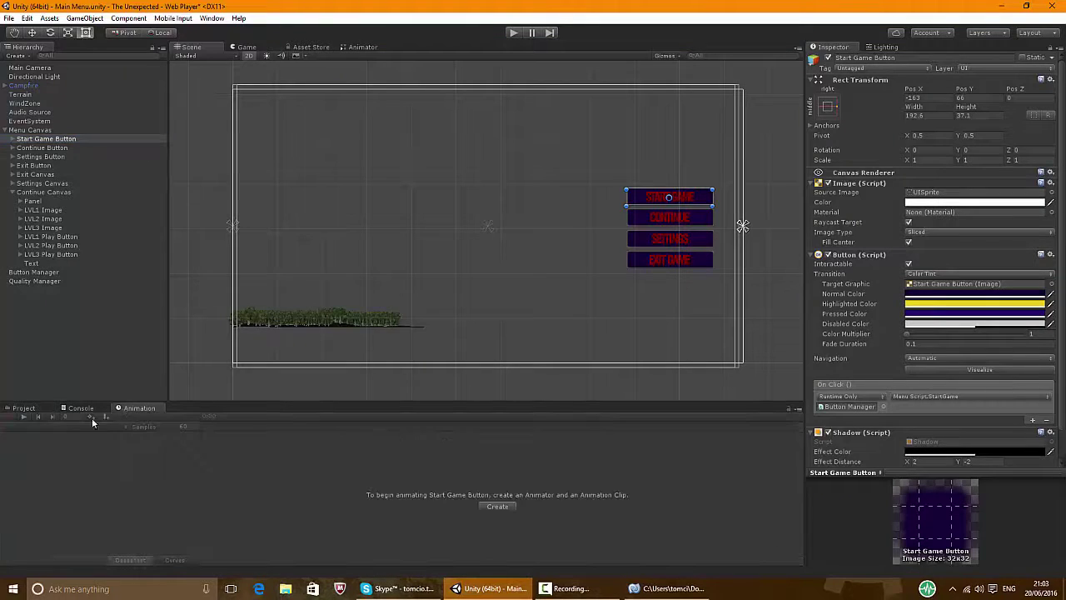
left_click(498, 506)
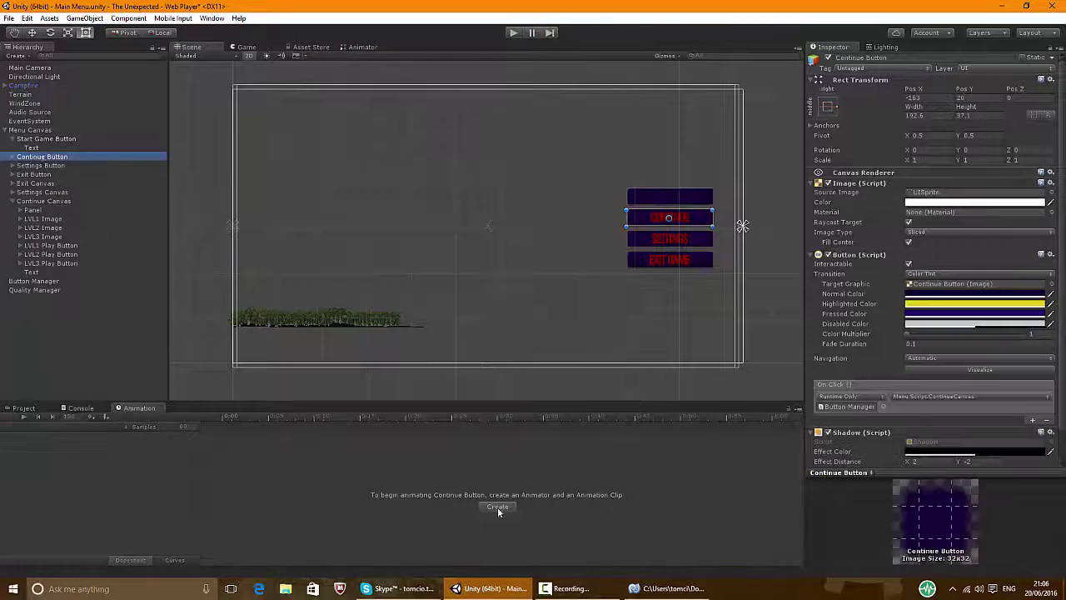
Create an animation clip for Continue Button, naming it Continue Button Animation
left_click(498, 508)
left_click(155, 100)
left_click(131, 267)
left_click_drag(113, 267, 78, 266)
type("Continue Button")
key("Delete")
key("Delete")
key("Delete")
key("Delete")
key("Delete")
key("Delete")
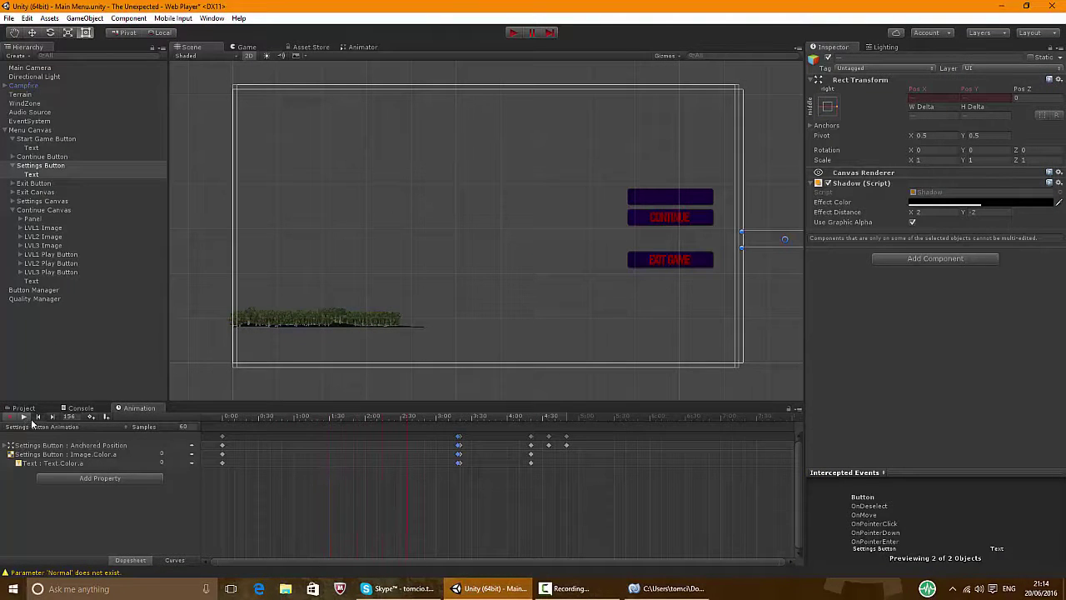
Stop recording the Settings Button animation and show the animation assets in the GUI folder
left_click(10, 415)
left_click(25, 408)
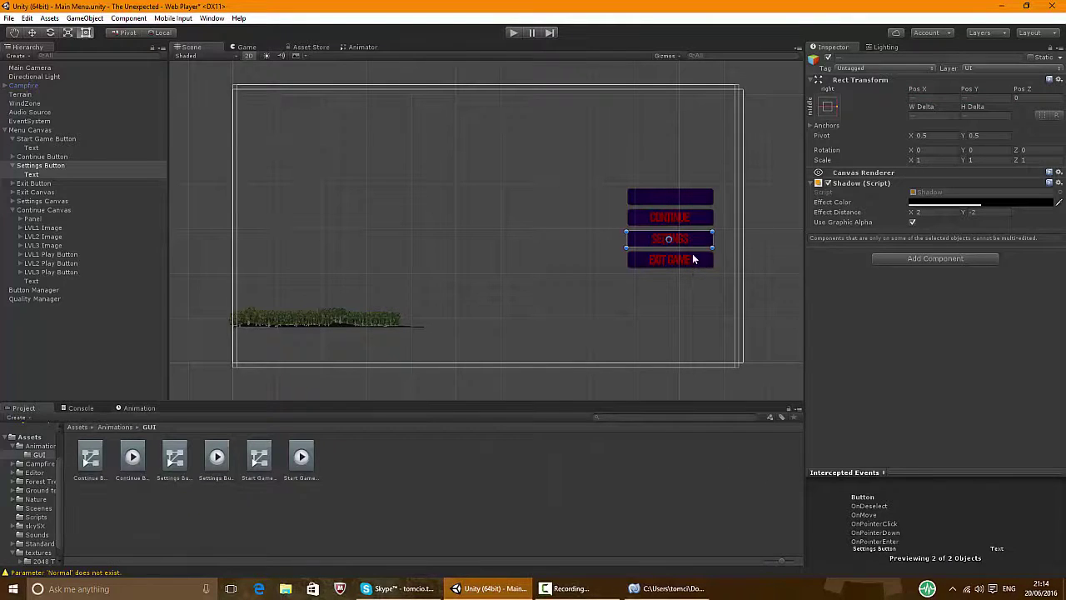
left_click(133, 458)
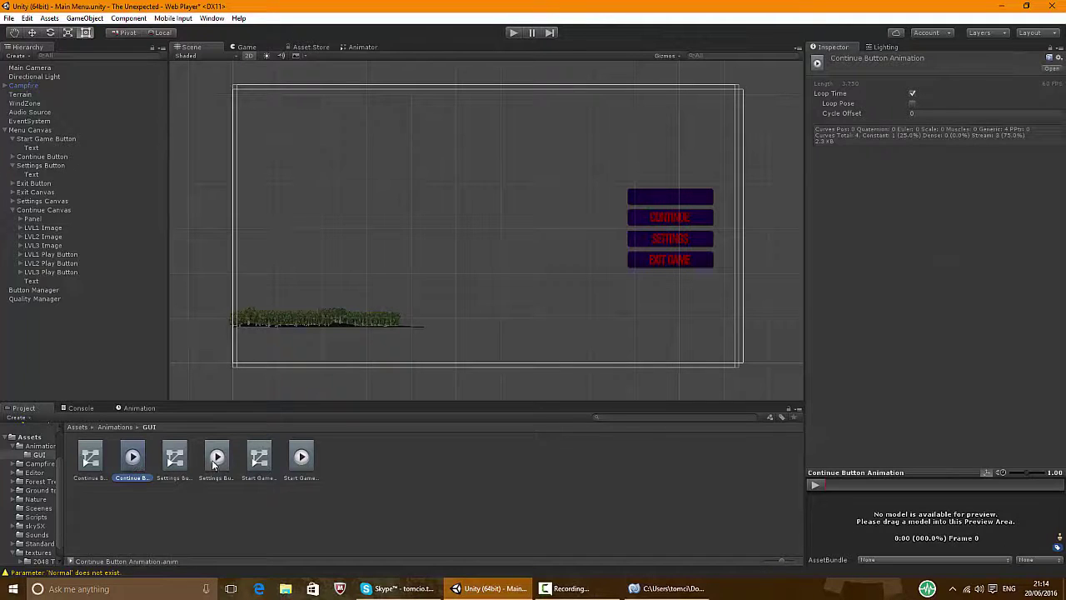
left_click(215, 458, "ctrl")
left_click(301, 459, "ctrl")
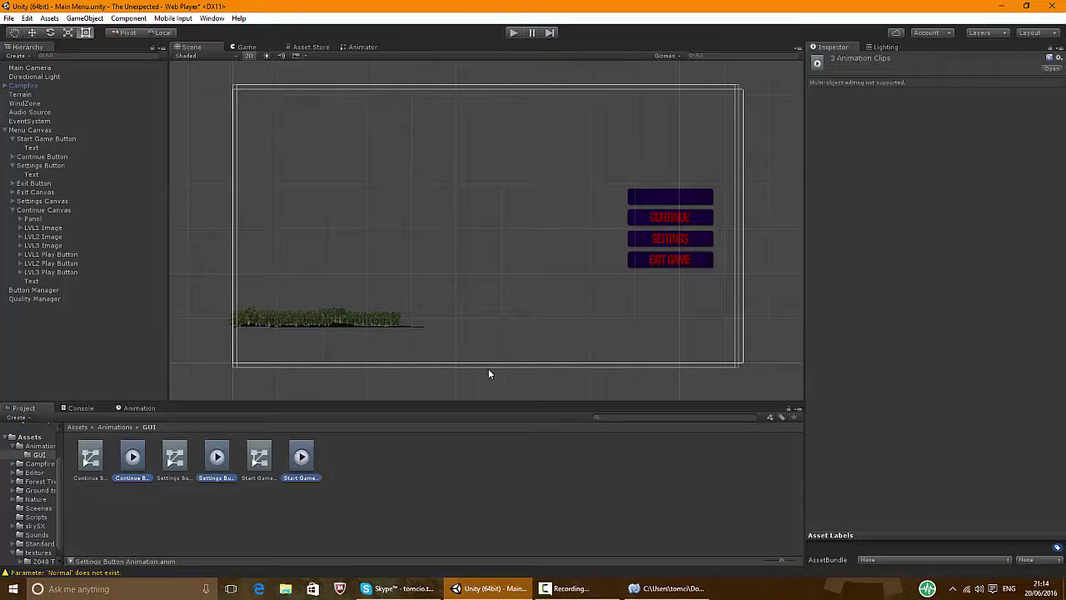
Turn off Loop Time for the Start Game, Settings and Continue button animation clips
left_click(302, 457)
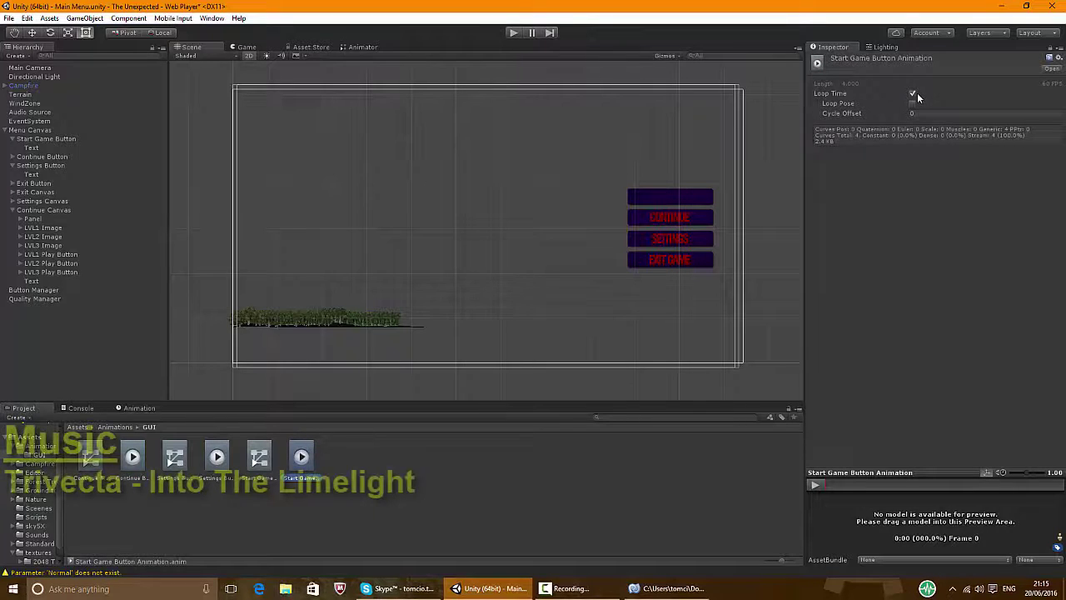
left_click(216, 456)
left_click(915, 94)
left_click(133, 456)
left_click(913, 94)
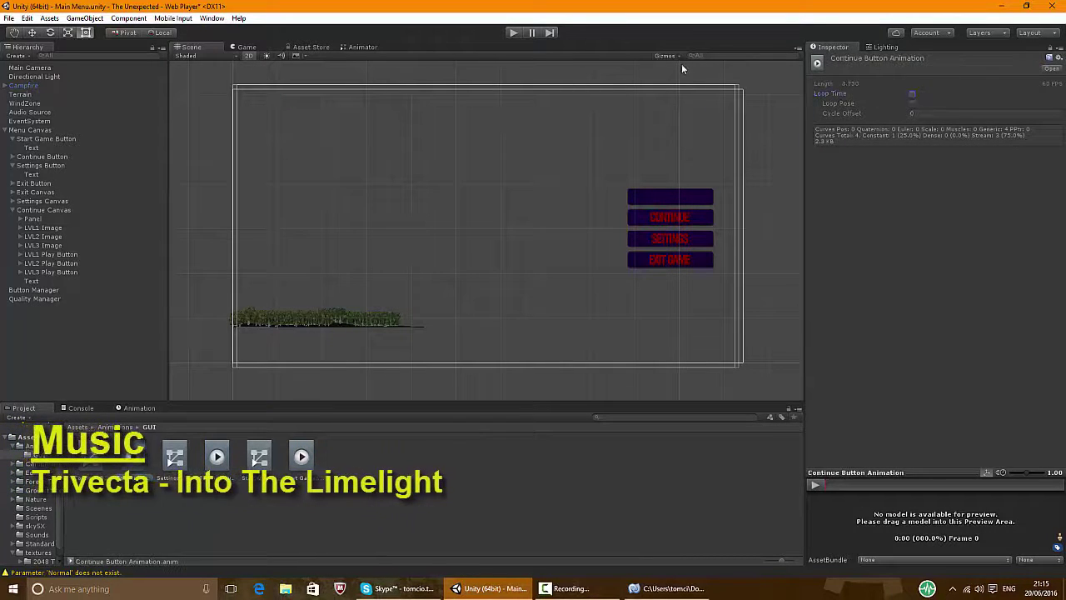
Playtest the menu to watch the button animations without looping, and stop the game
left_click(513, 33)
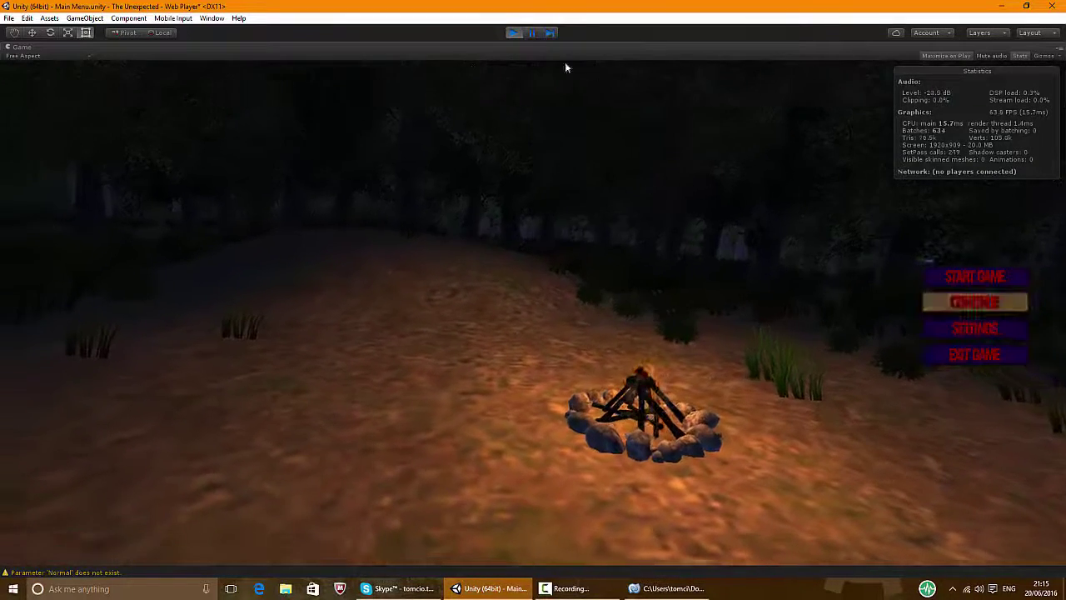
left_click(513, 33)
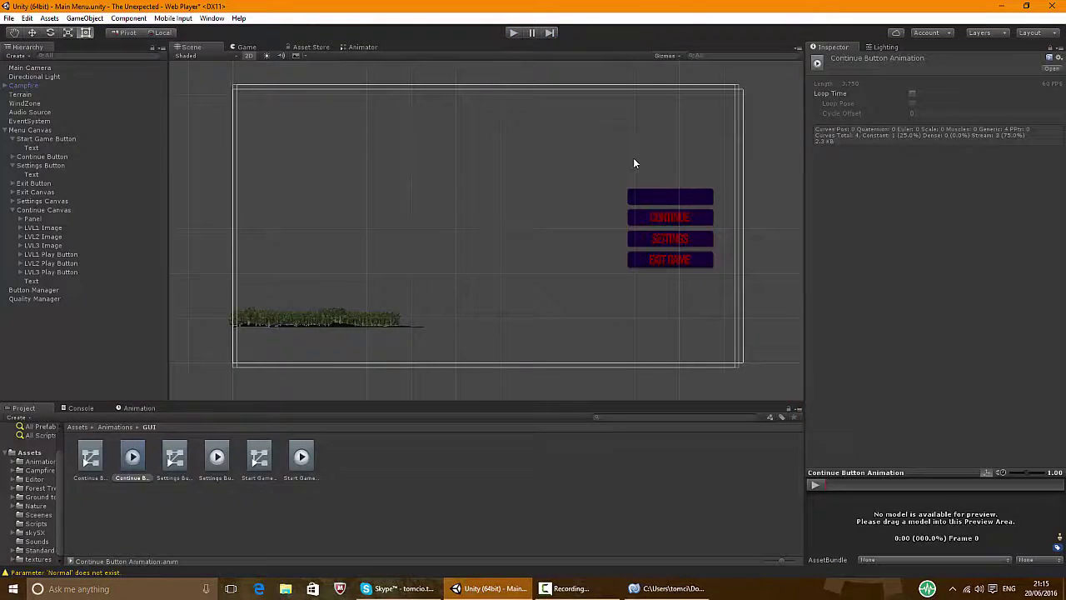
Examine the keyframe timing and motion of the Start Game, Continue and Settings button animations on the timeline
left_click(38, 183)
left_click(50, 139)
left_click(135, 407)
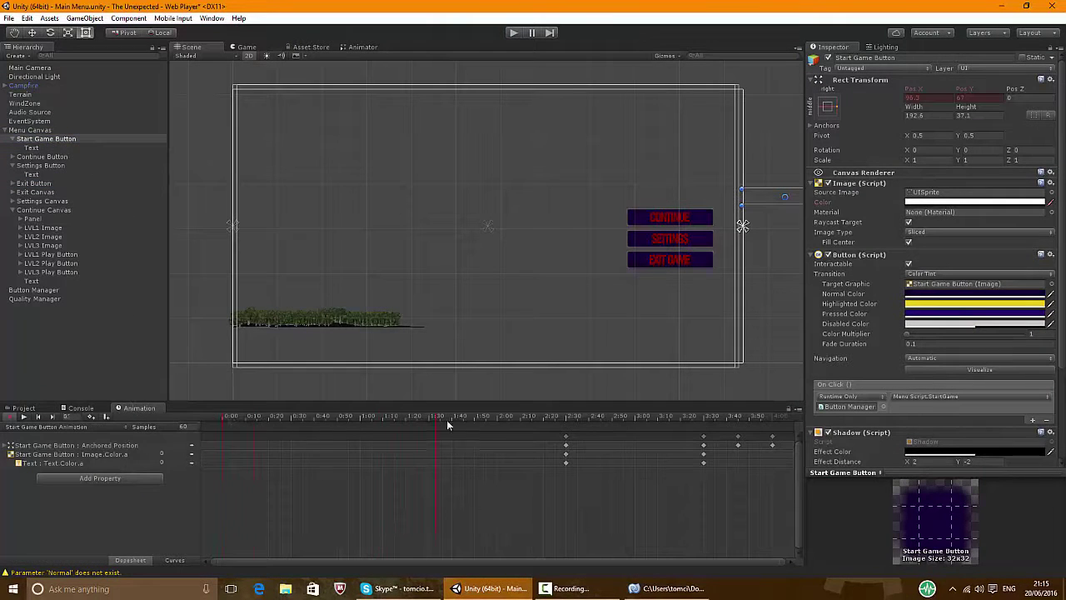
left_click_drag(447, 420, 708, 419)
left_click(52, 156)
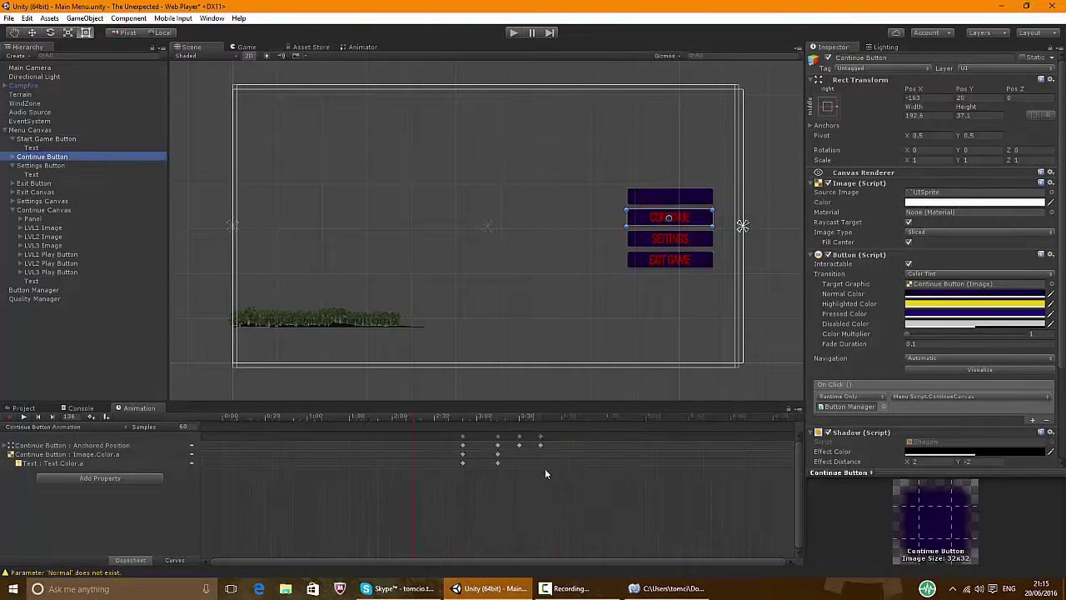
left_click(54, 140)
scroll(703, 483, "up", 4)
left_click(47, 158)
scroll(770, 491, "up", 7)
left_click_drag(718, 493, 695, 445)
scroll(393, 476, "down", 3)
left_click(40, 174)
left_click_drag(232, 420, 712, 430)
scroll(645, 466, "up", 2)
Play the scene again to check the timing of the animated menu buttons, and stop it
left_click(513, 32)
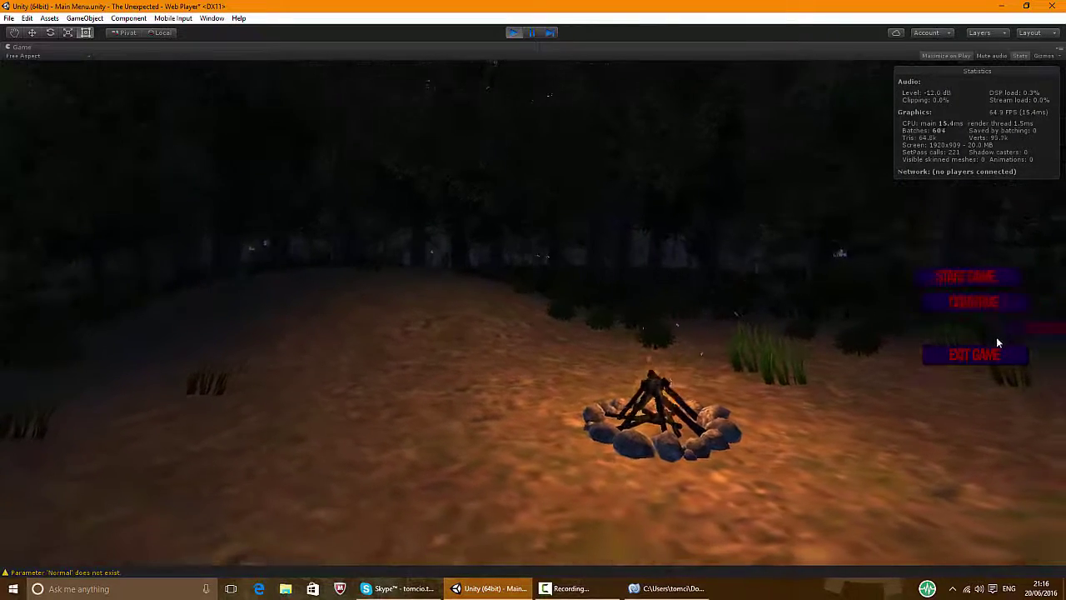
left_click(513, 33)
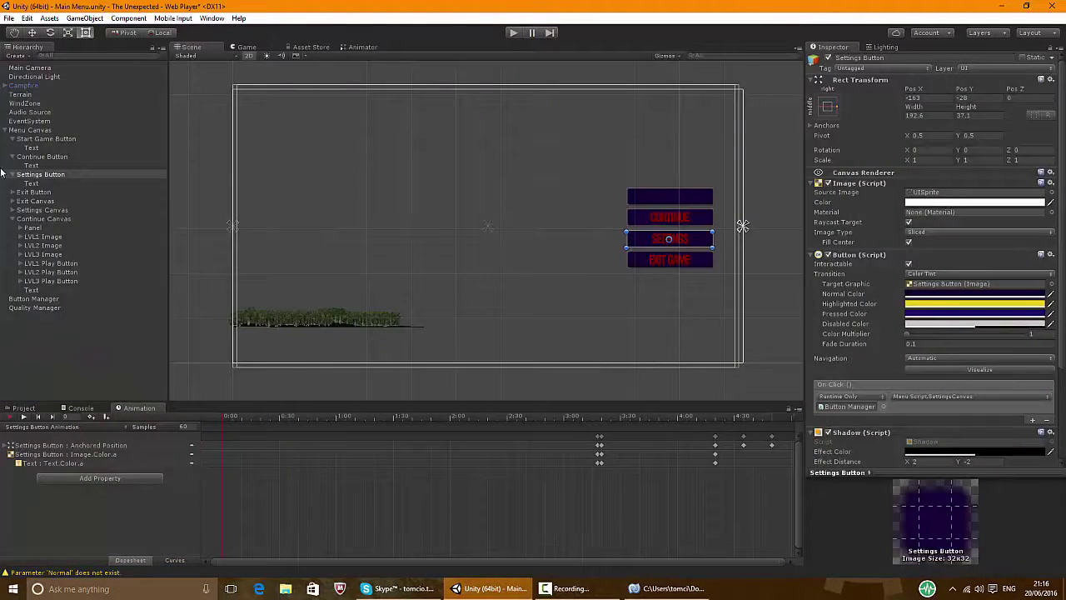
Playtest the menu by opening its Continue, Settings and Exit options and choosing the third quality level, and stop the game
left_click(13, 156)
left_click(13, 139)
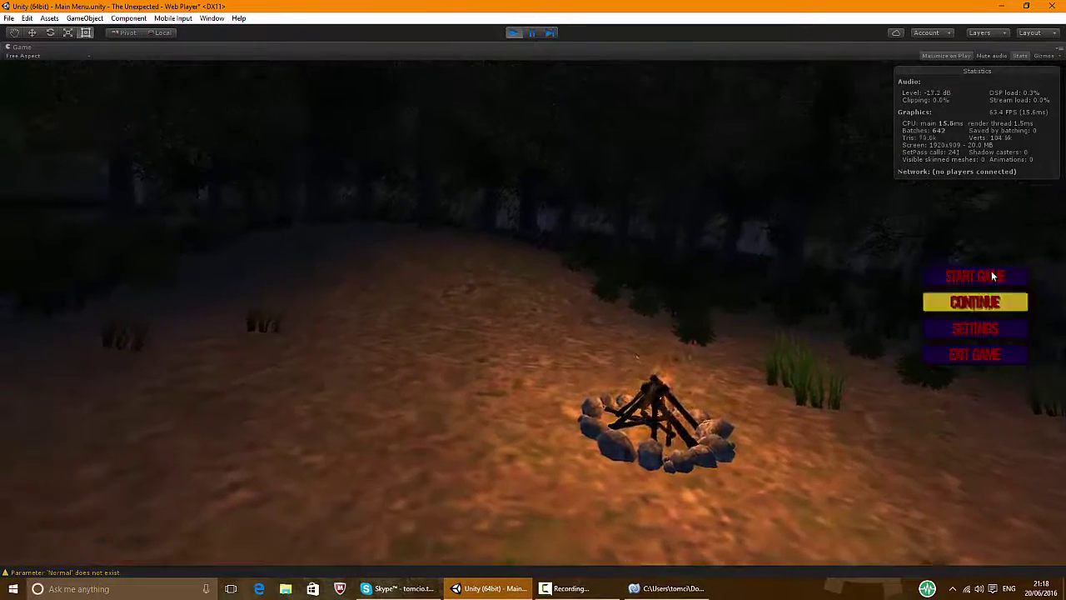
left_click(991, 308)
left_click(979, 329)
left_click(975, 302)
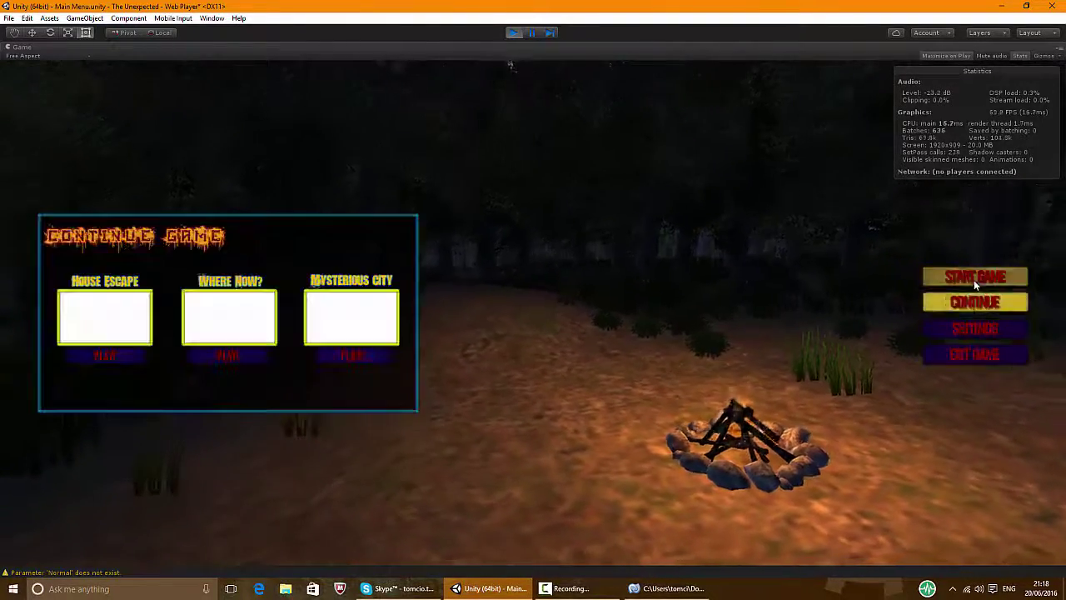
left_click(973, 329)
left_click(974, 355)
left_click(974, 329)
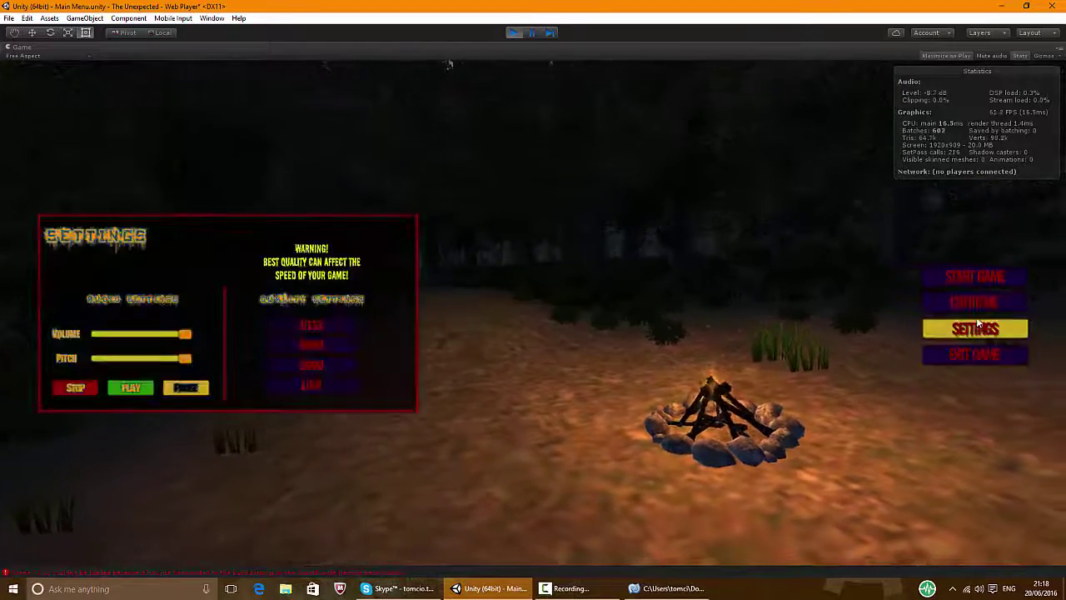
left_click(975, 304)
left_click(975, 329)
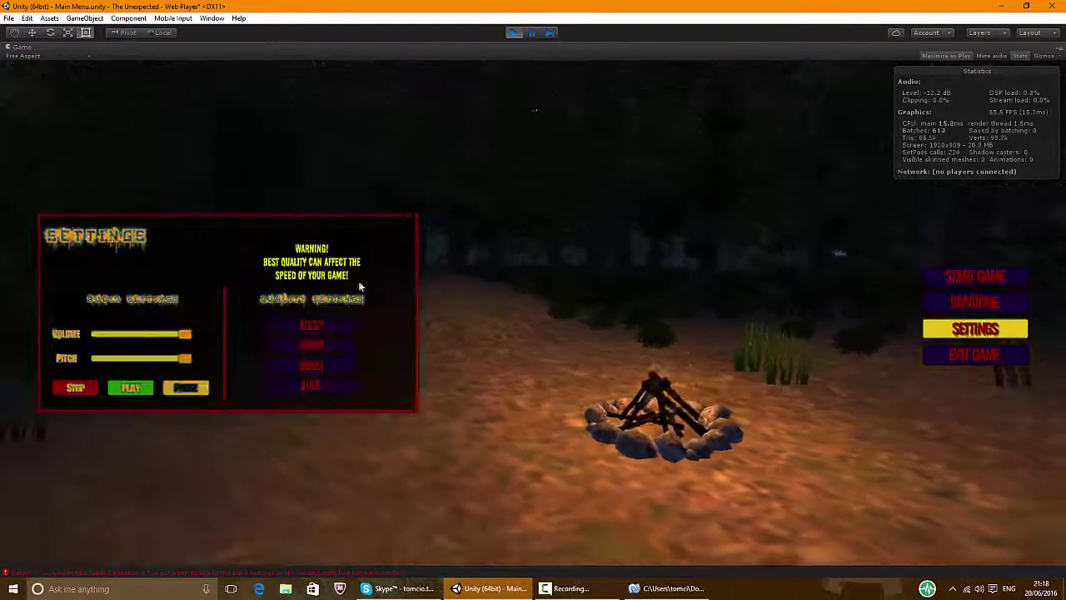
left_click(322, 360)
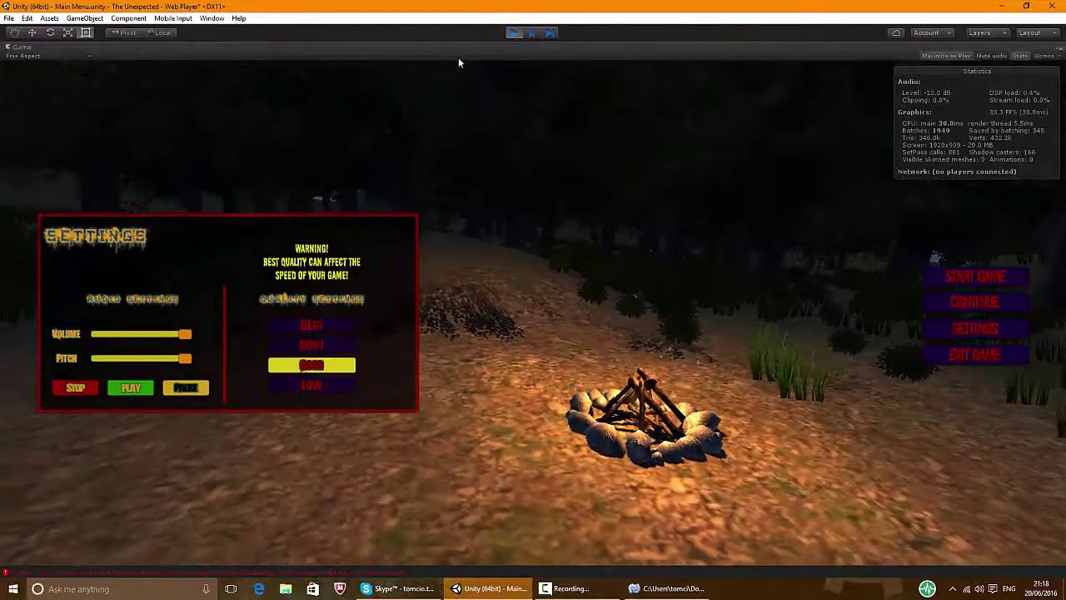
key("ctrl+p")
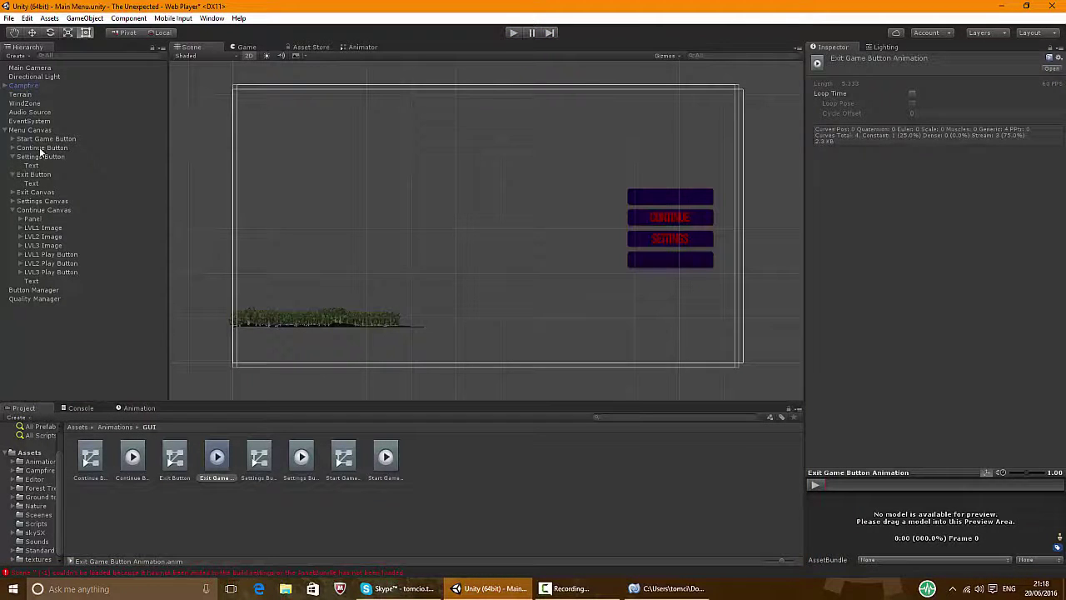
left_click(33, 157)
left_click(14, 157)
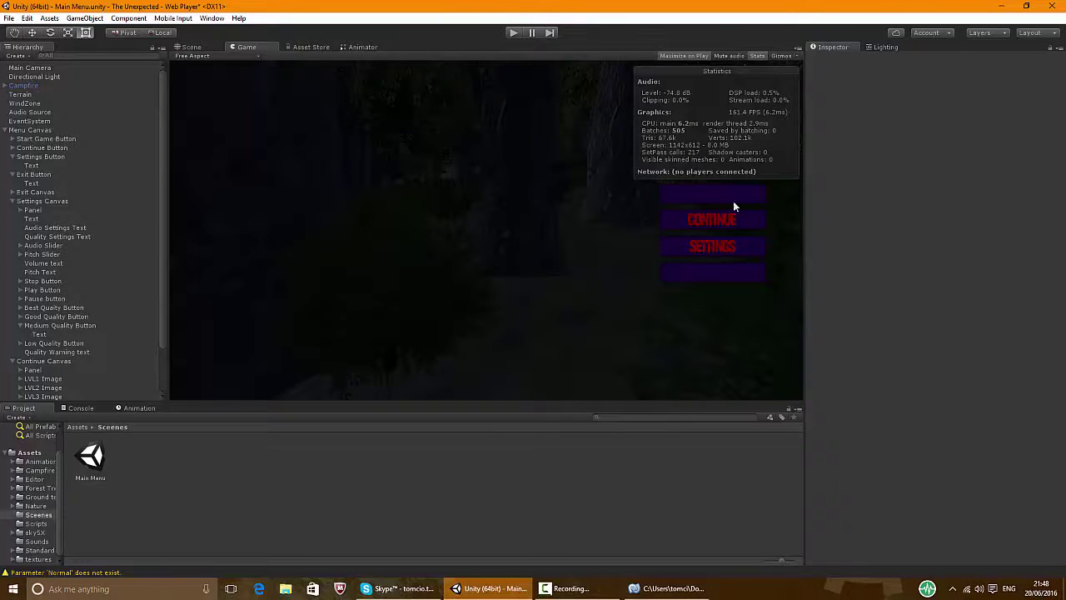
Create a new scene, saving the changes made to the Main Menu scene
left_click(8, 18)
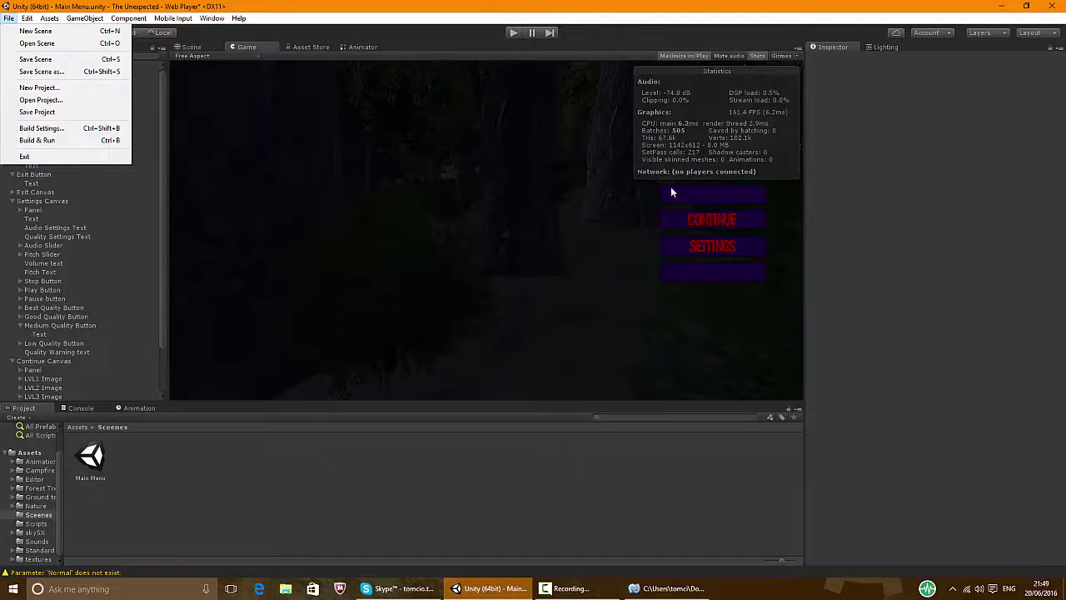
left_click(65, 33)
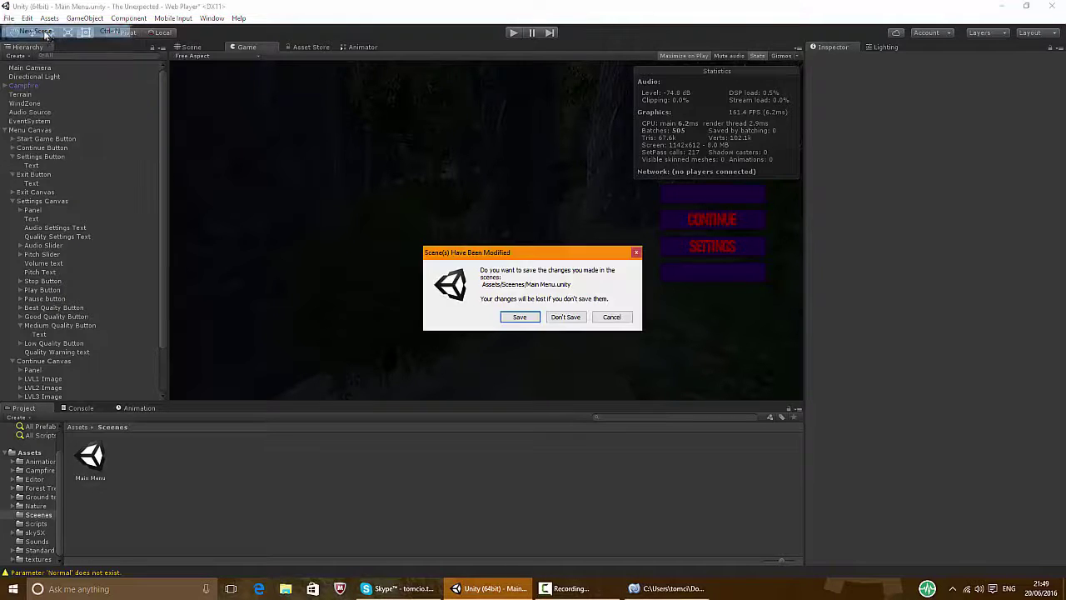
left_click(520, 316)
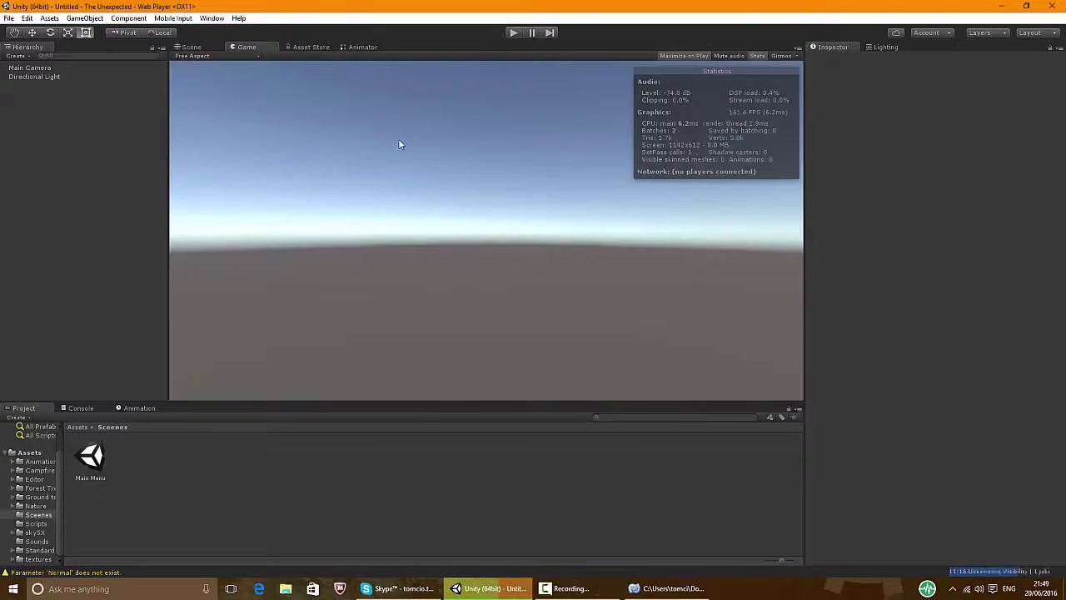
left_click(83, 18)
mouse_move(138, 59)
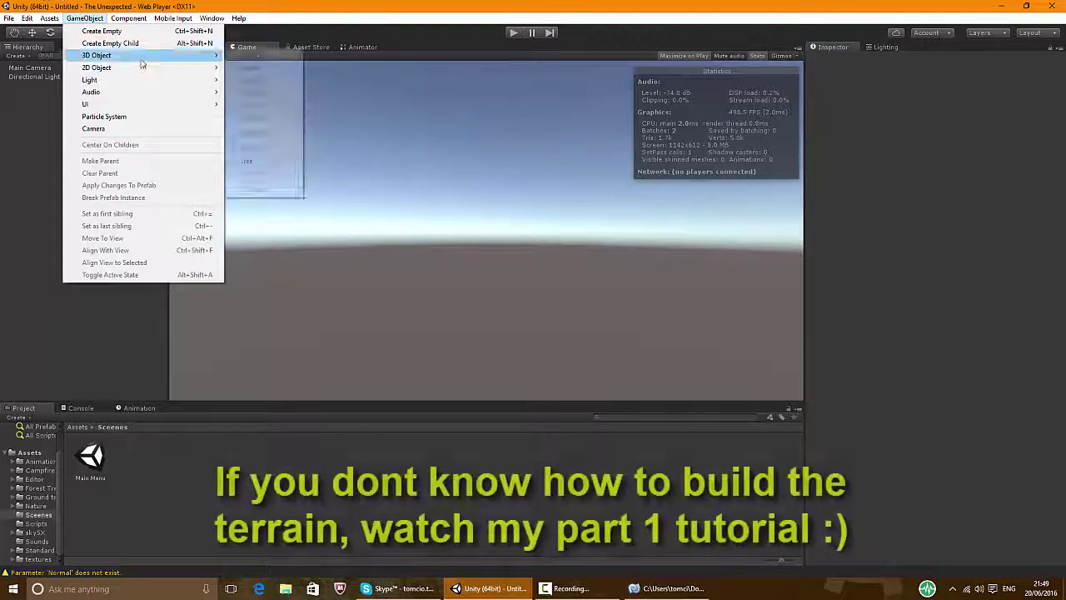
left_click(274, 156)
left_click(100, 85)
key("Delete")
Add a Terrain object to the new scene
left_click(49, 18)
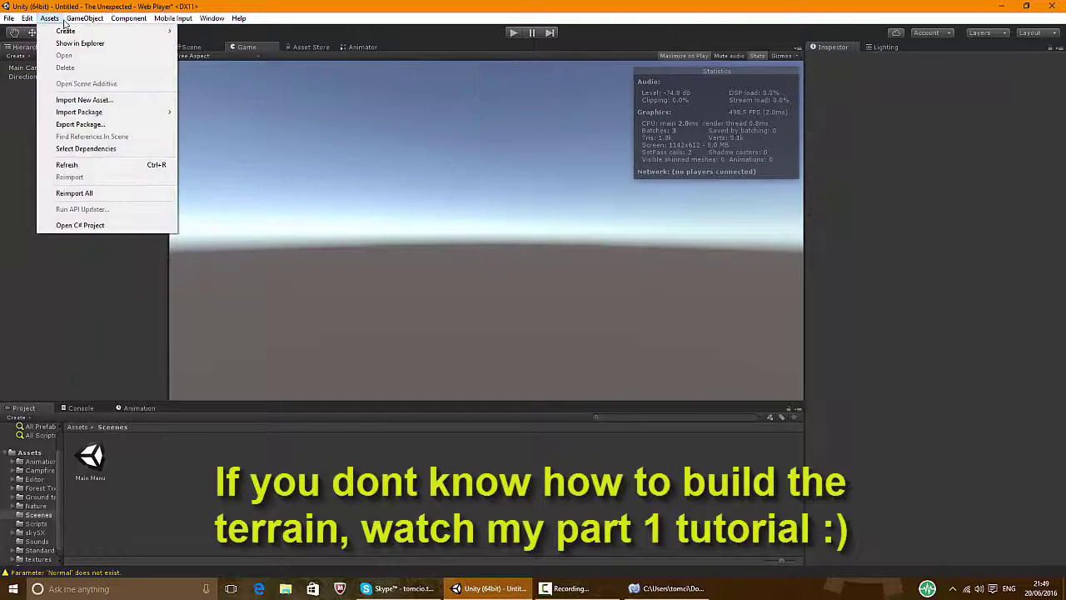
mouse_move(143, 59)
left_click(258, 151)
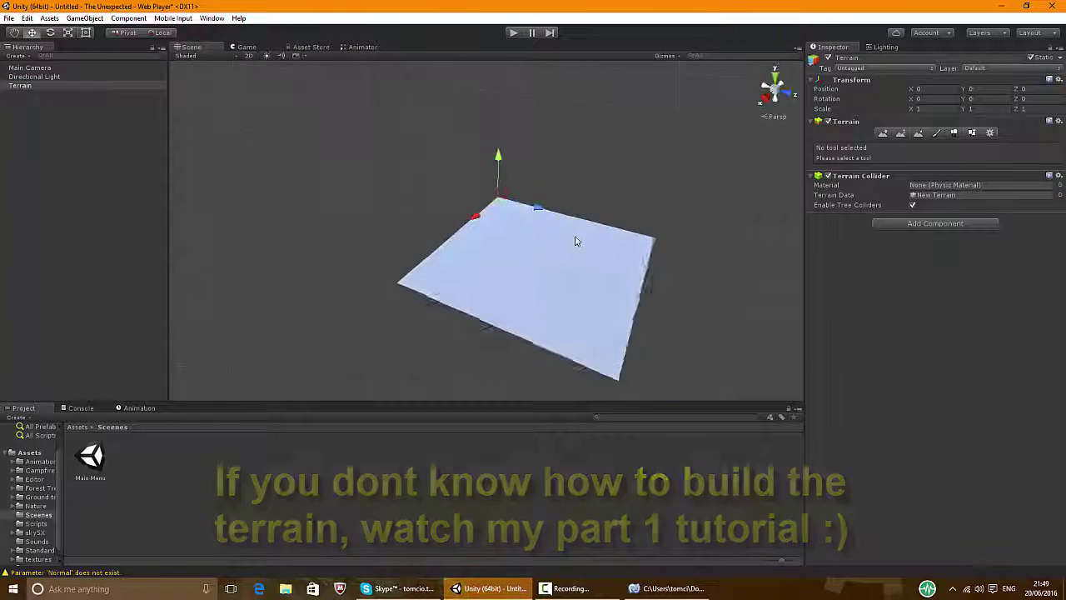
Raise high banks on both sides of a channel across the terrain with a size 100 brush at opacity 100
left_click(900, 133)
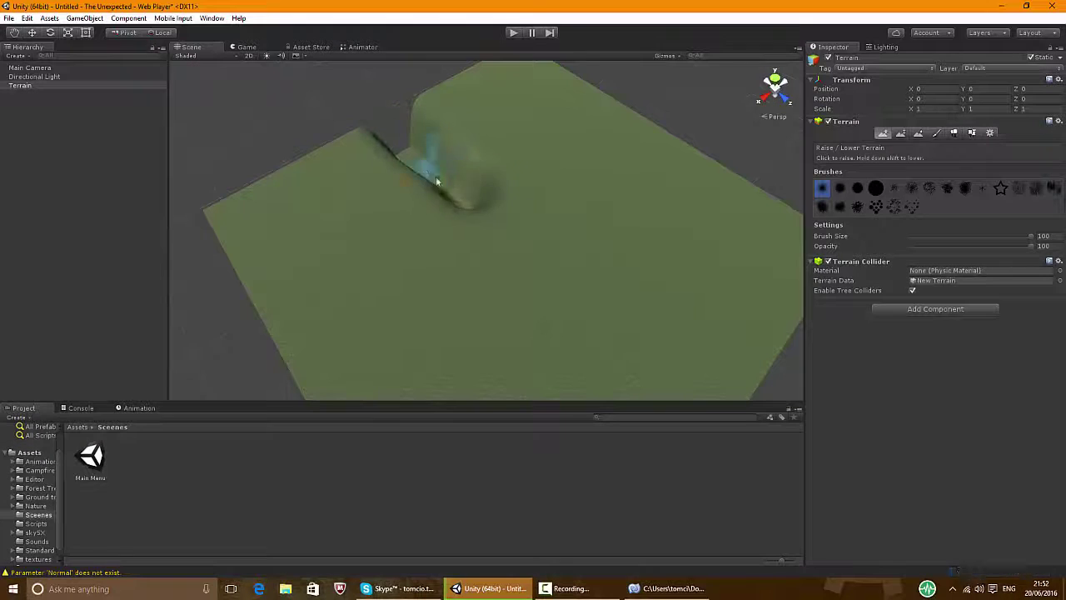
mouse_move(437, 180)
left_mouse_down()
mouse_move(549, 288)
mouse_move(709, 358)
mouse_move(749, 354)
left_mouse_up()
left_click_drag(421, 142, 733, 131)
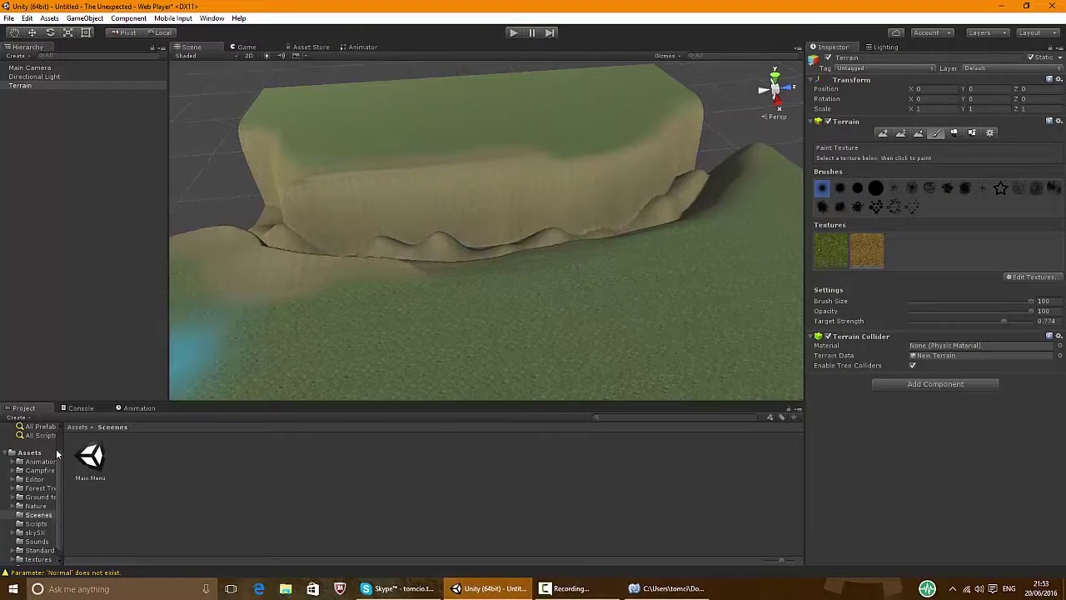
Find the water prefabs under Standard Assets, Environment, Water, and try out WaterProNighttime in the terrain's channel, deleting it again
left_click(30, 452)
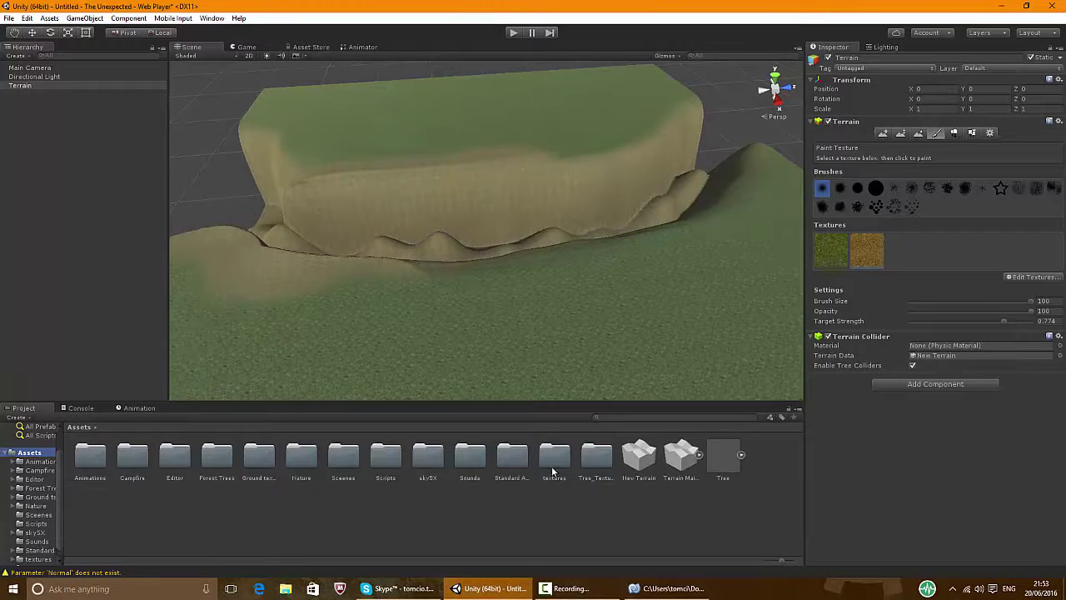
double_click(515, 458)
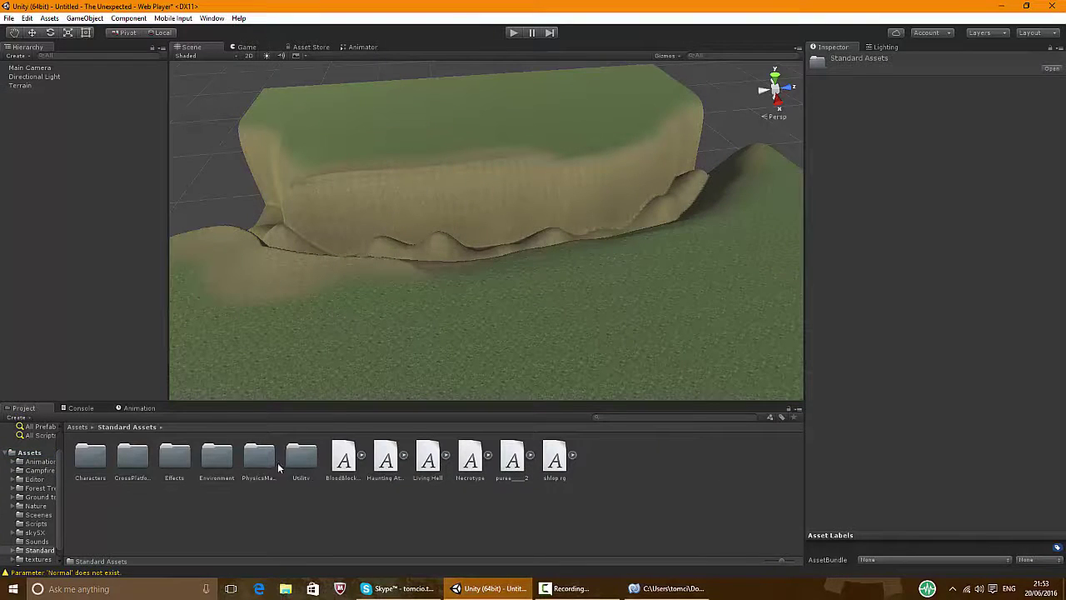
double_click(220, 459)
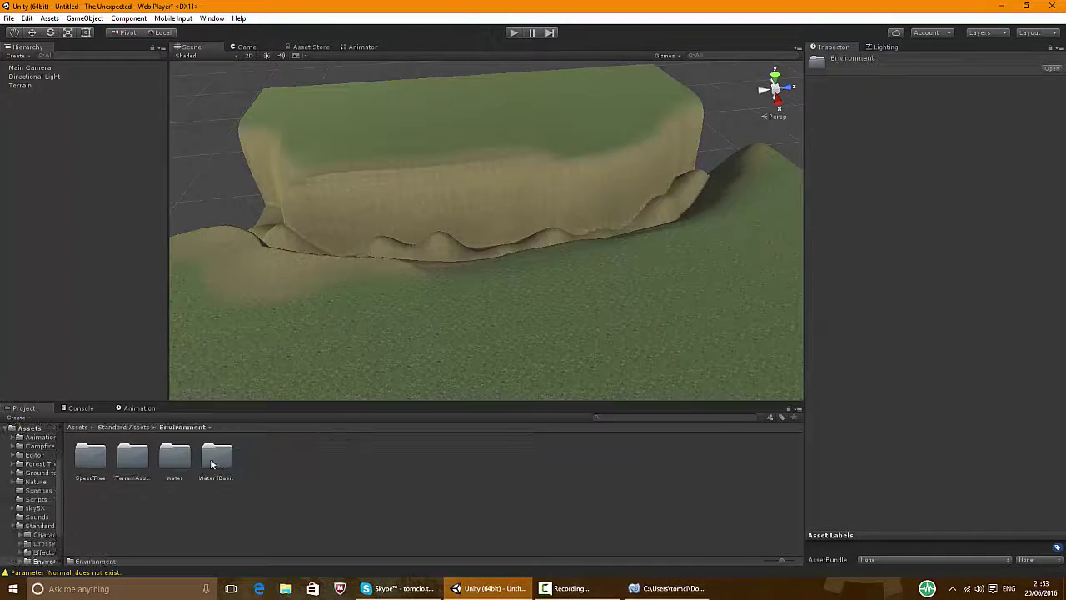
double_click(175, 458)
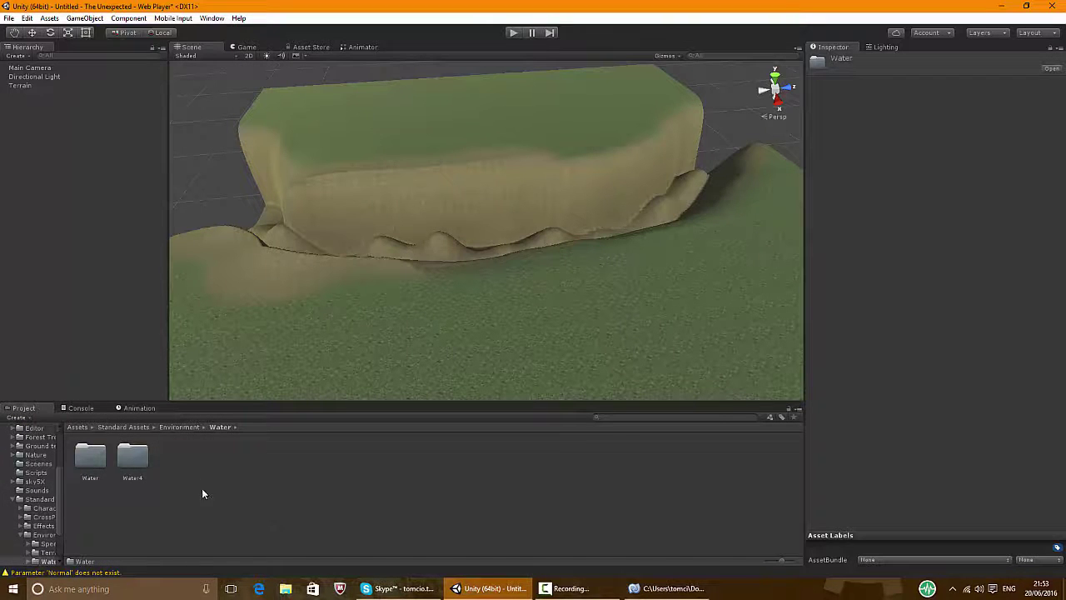
double_click(132, 459)
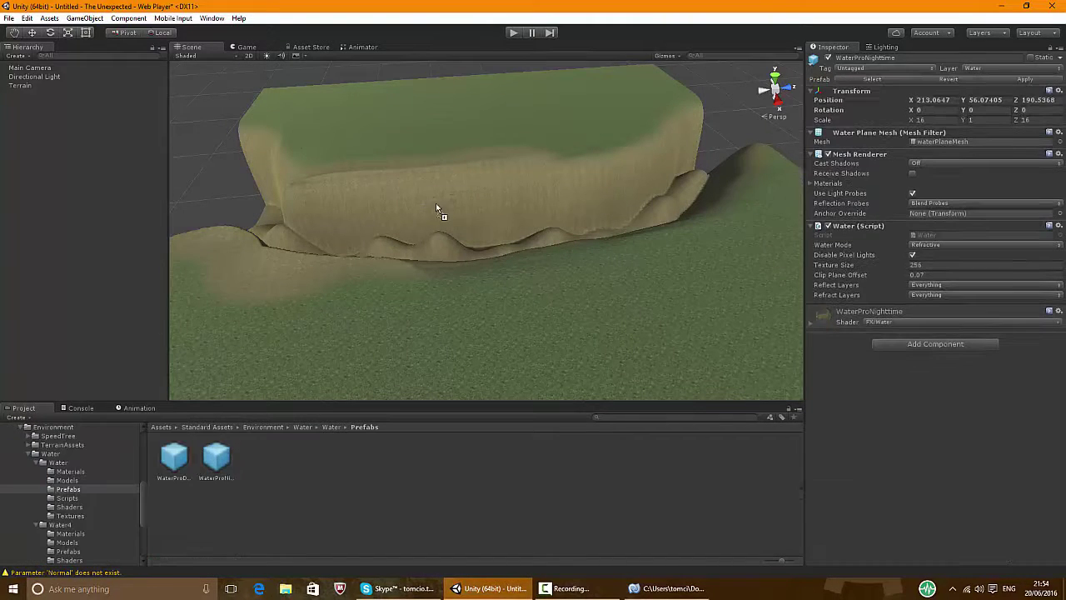
left_click_drag(435, 202, 437, 207)
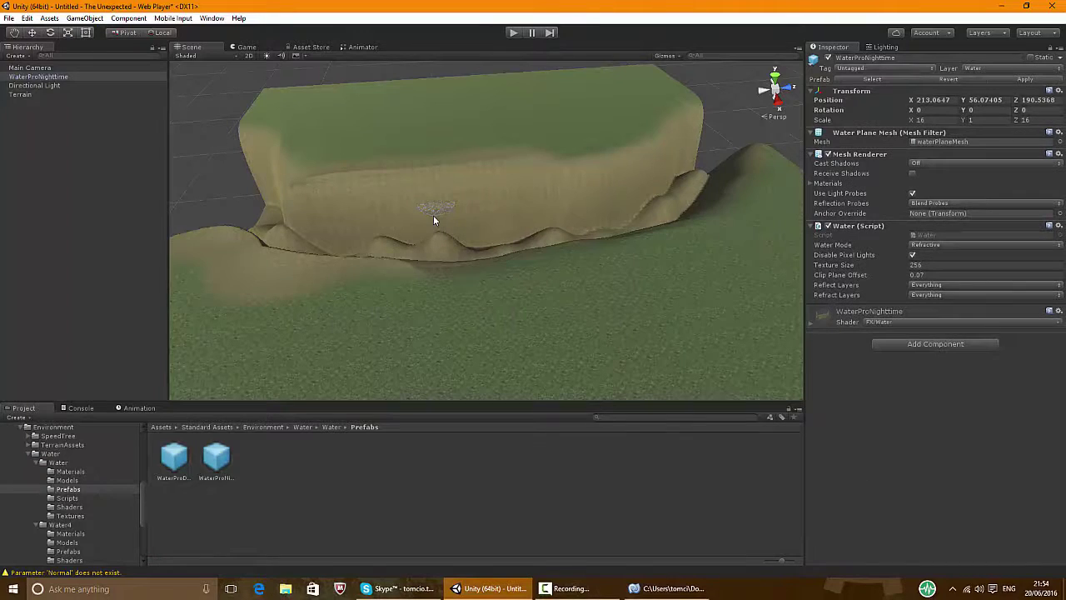
key("Delete")
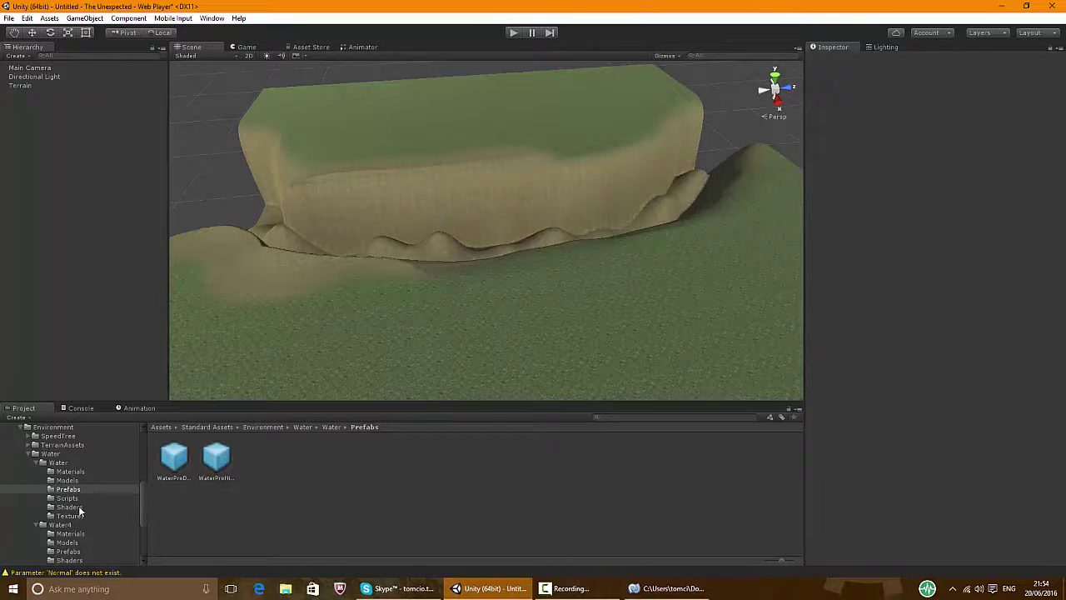
Place the Water4Advanced and Water4Simple prefabs in the terrain's channel to compare them
left_click(68, 552)
left_click(214, 460)
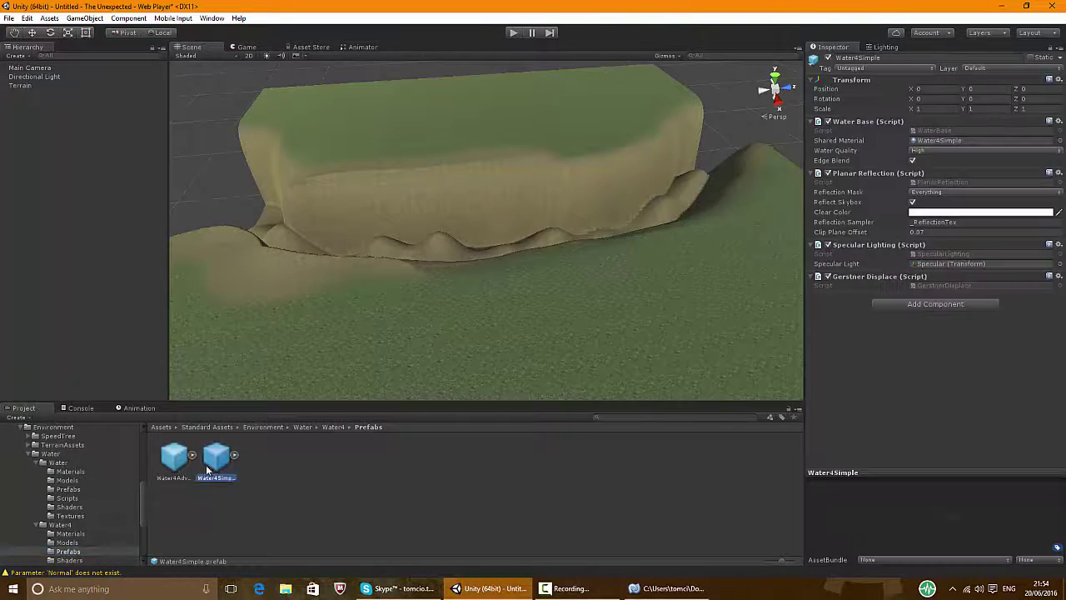
left_click_drag(175, 468, 443, 197)
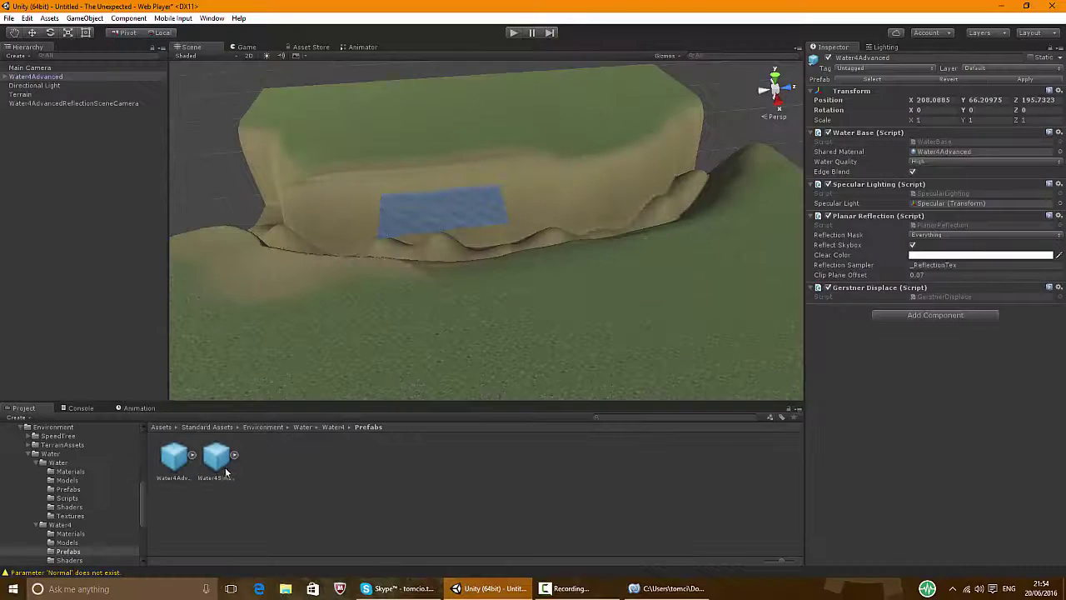
left_click_drag(224, 472, 333, 220)
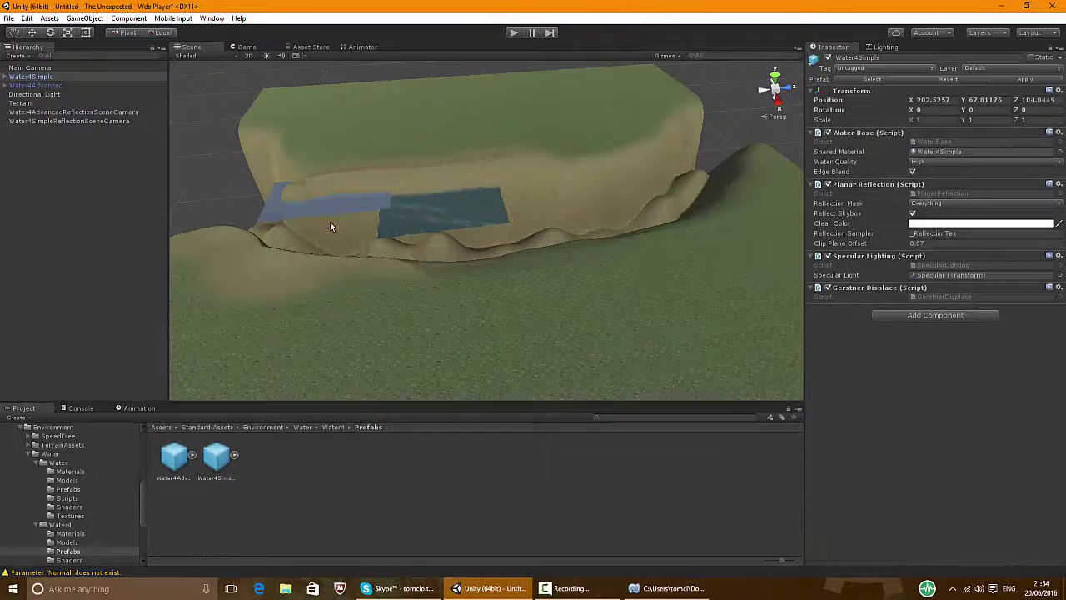
Compare the two water planes up close and delete the Water4Advanced one
scroll(323, 219, "up", 3)
right_click_drag(335, 229, 313, 239)
scroll(313, 165, "up", 1)
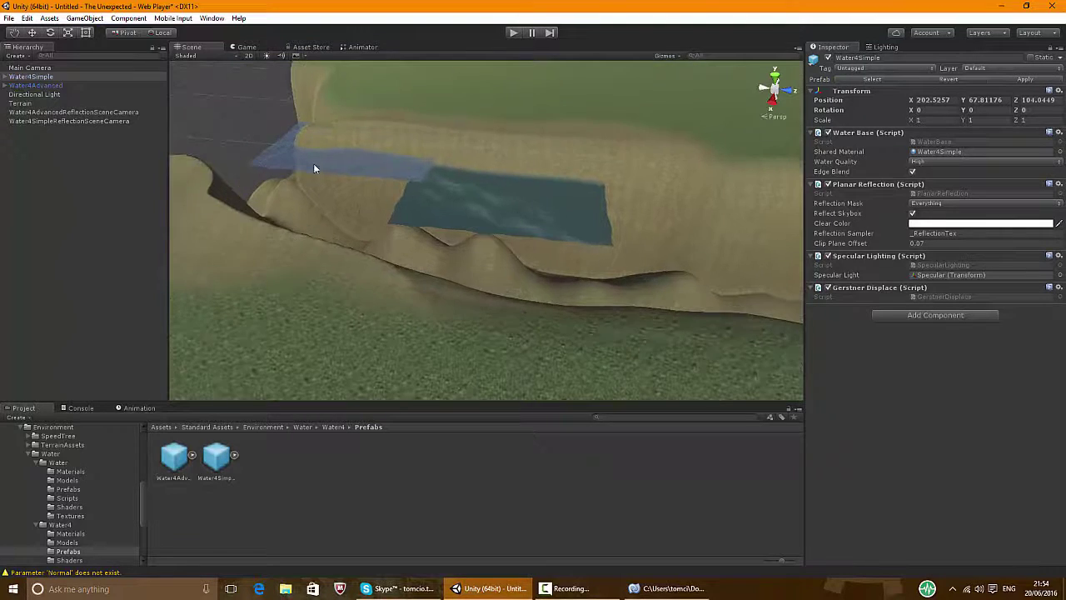
right_click_drag(355, 210, 451, 229)
left_click(490, 263)
key("Delete")
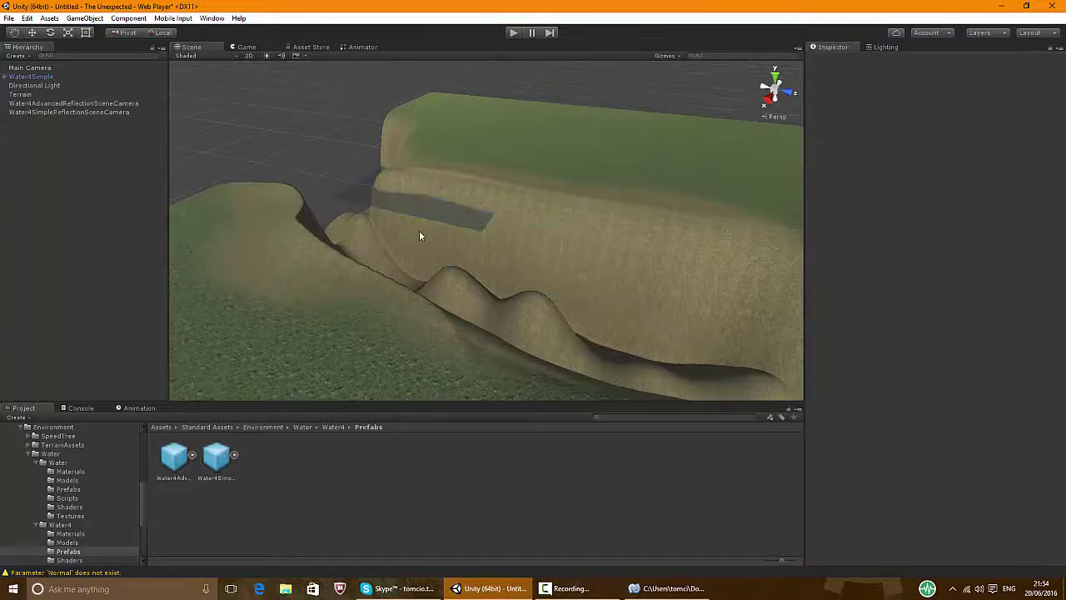
Select the Water4Simple plane with the Scale tool, and play the scene to preview the water in the channel
left_click(412, 214)
mouse_move(420, 205)
left_mouse_down()
mouse_move(500, 227)
mouse_move(417, 205)
left_mouse_up()
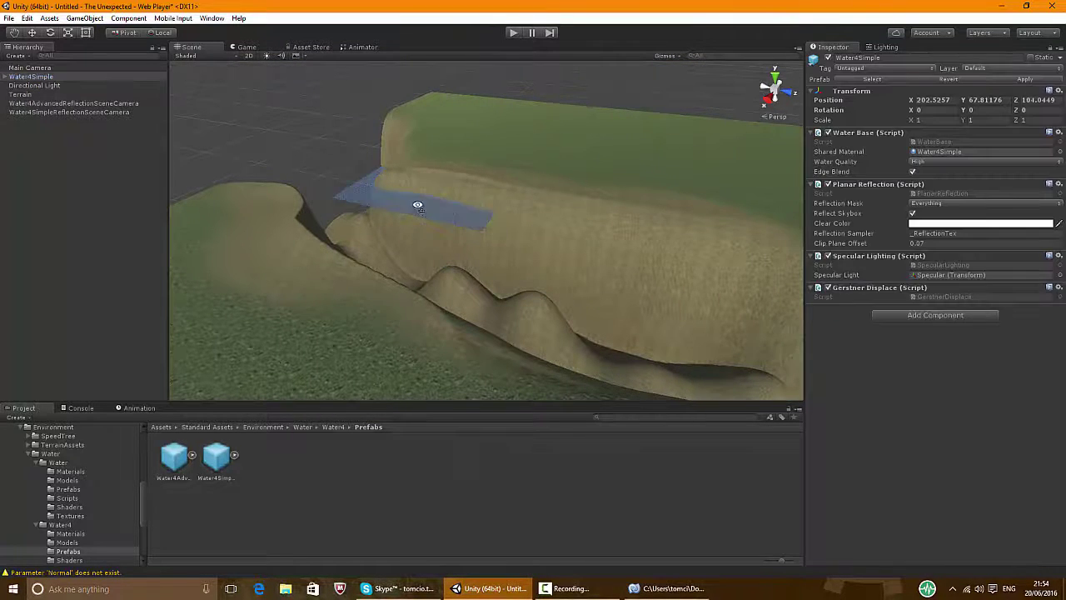
right_click_drag(416, 209, 462, 249)
scroll(462, 248, "down", 3)
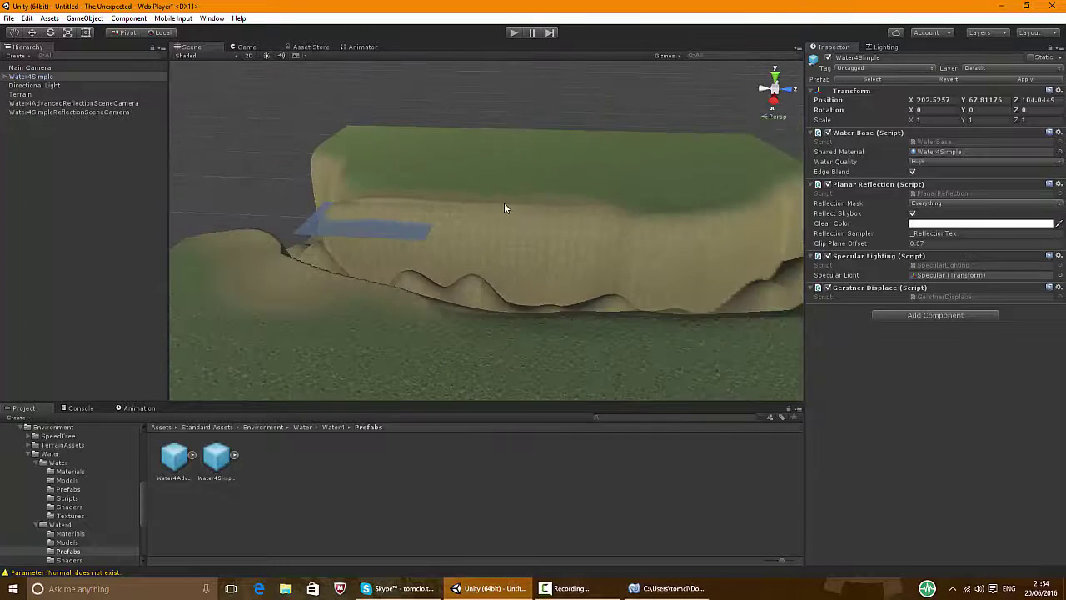
right_click_drag(504, 203, 517, 248)
scroll(517, 247, "down", 3)
left_click(68, 32)
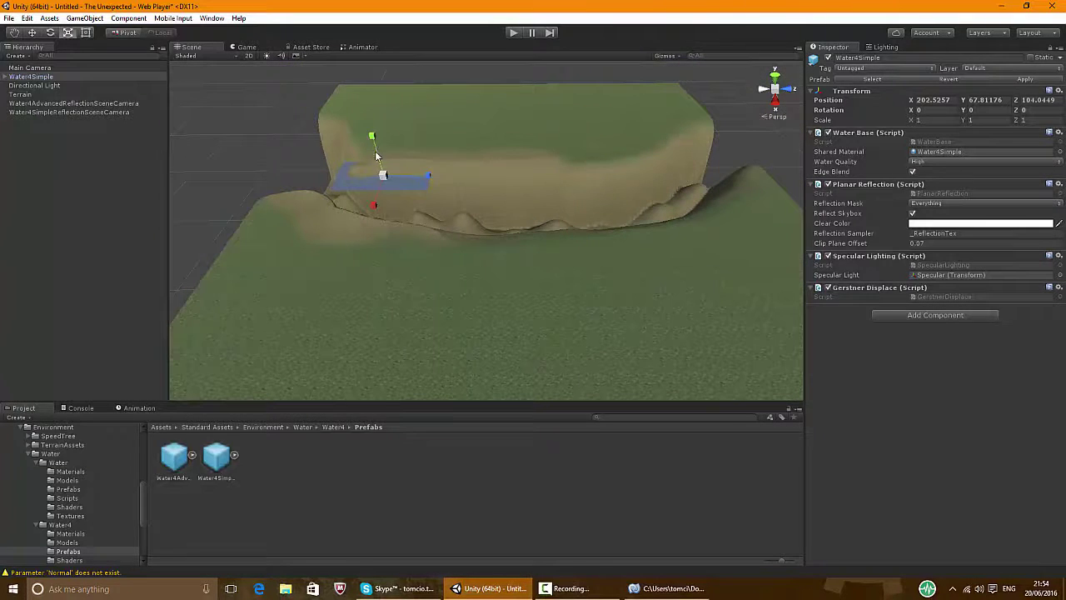
left_click(520, 33)
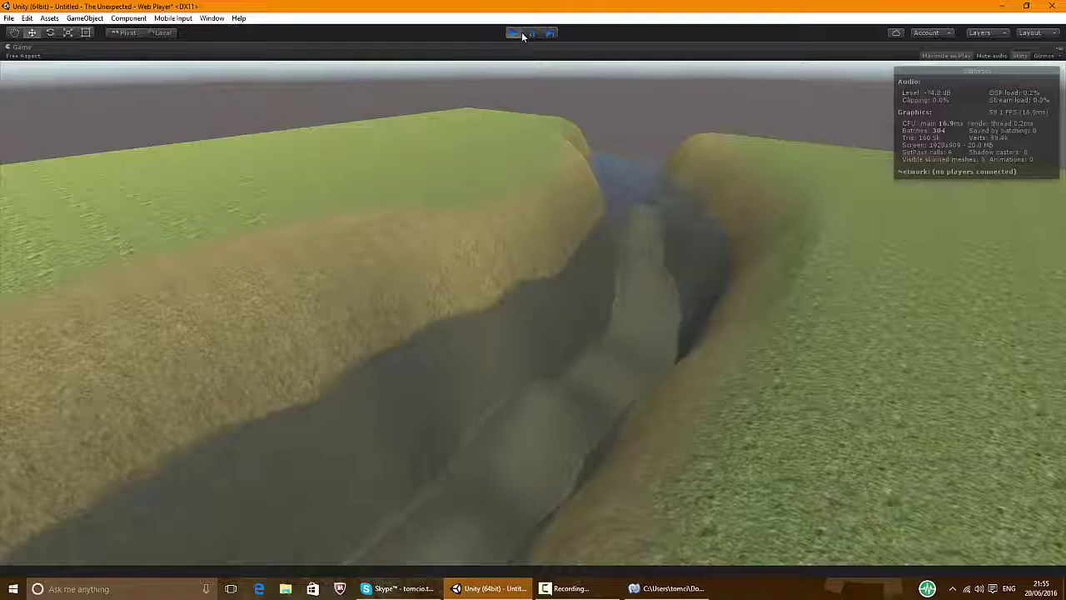
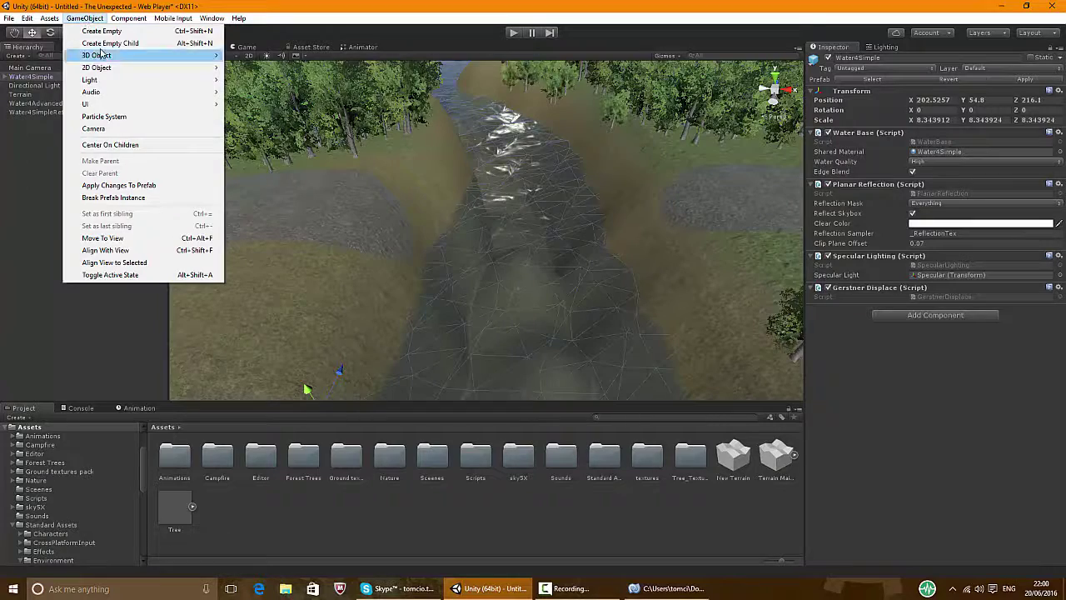
Add a Cube and move it to the river bank where the gravel path ends, at about Y 80.2 and Z 260.4
mouse_move(115, 56)
left_click(248, 56)
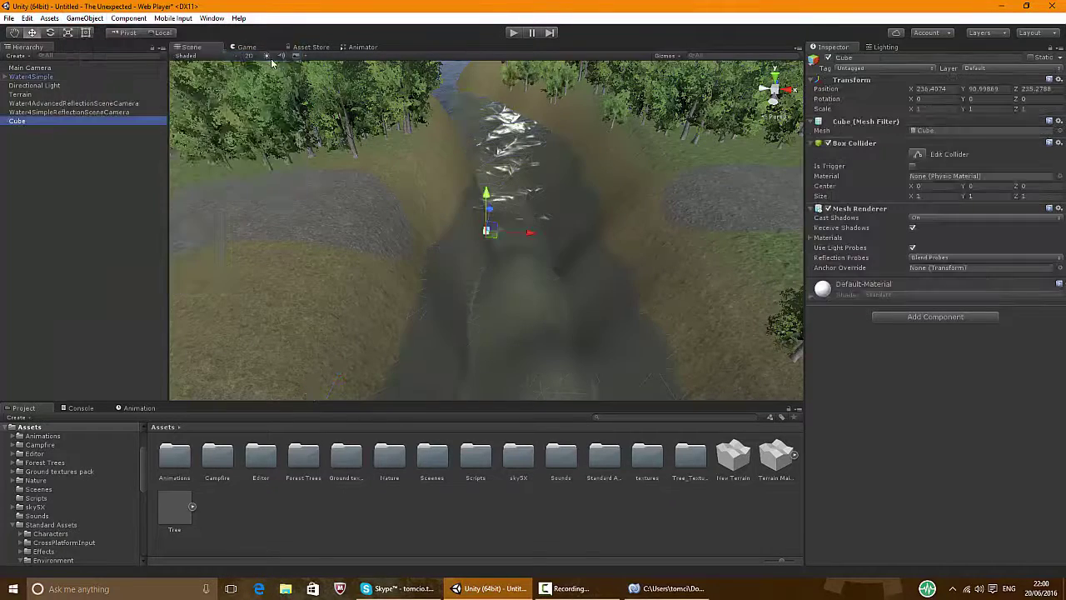
left_click_drag(488, 195, 488, 160)
right_click_drag(488, 160, 249, 209)
left_click_drag(548, 209, 616, 245)
left_click_drag(616, 246, 565, 261, "alt")
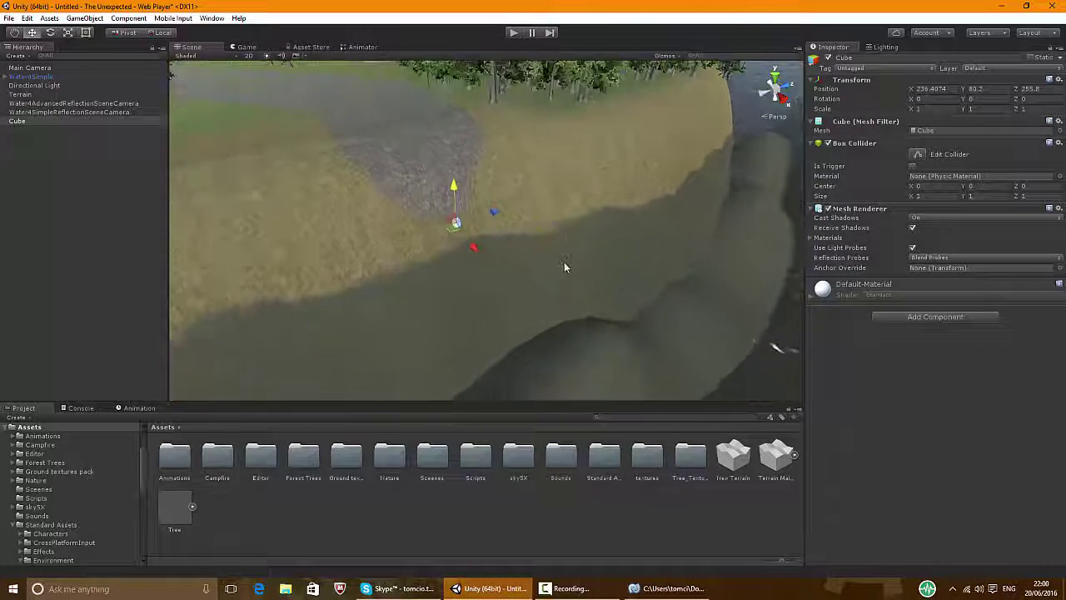
left_click_drag(488, 211, 512, 208)
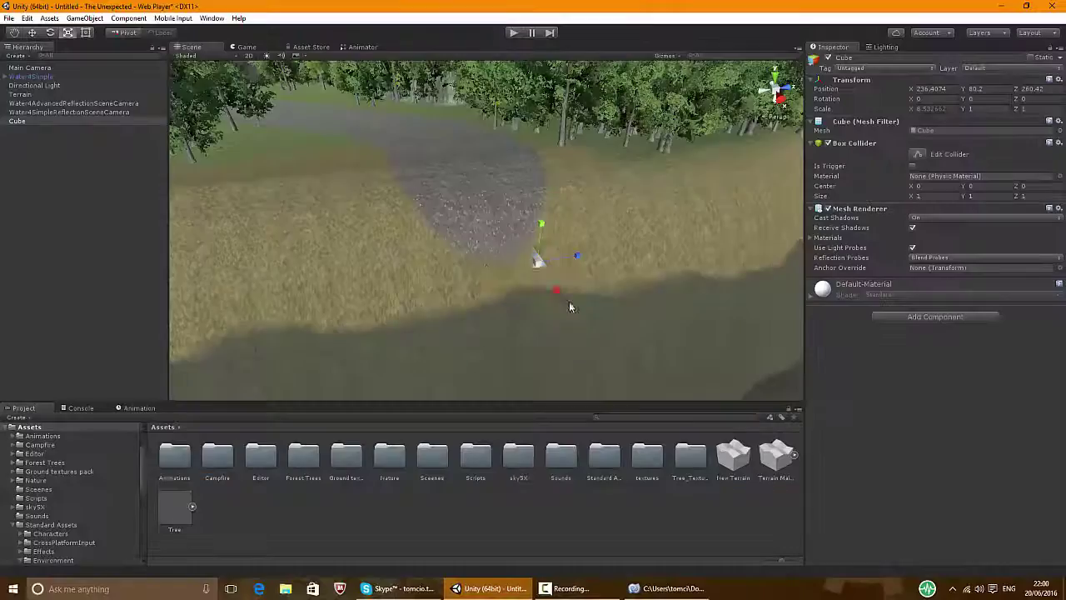
Scale the cube into a bridge deck spanning the river, stretching it to about 105.9 in X and widening it to match the path
left_click_drag(569, 301, 556, 282)
right_click_drag(556, 282, 546, 252)
left_click_drag(442, 197, 483, 209)
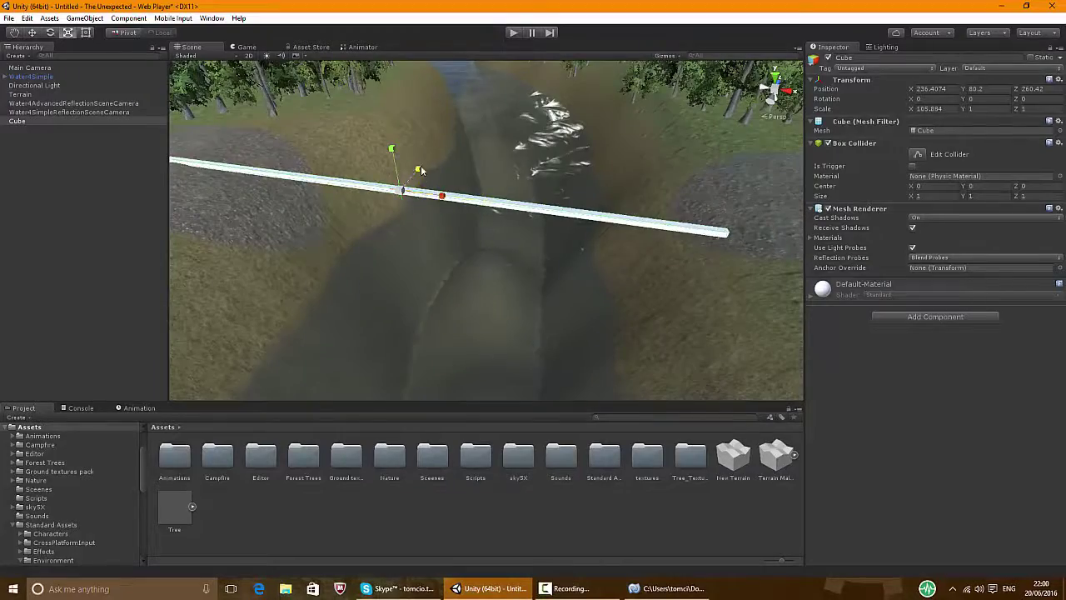
left_click_drag(417, 171, 647, 352)
right_click_drag(647, 352, 382, 183)
left_click_drag(381, 178, 378, 187)
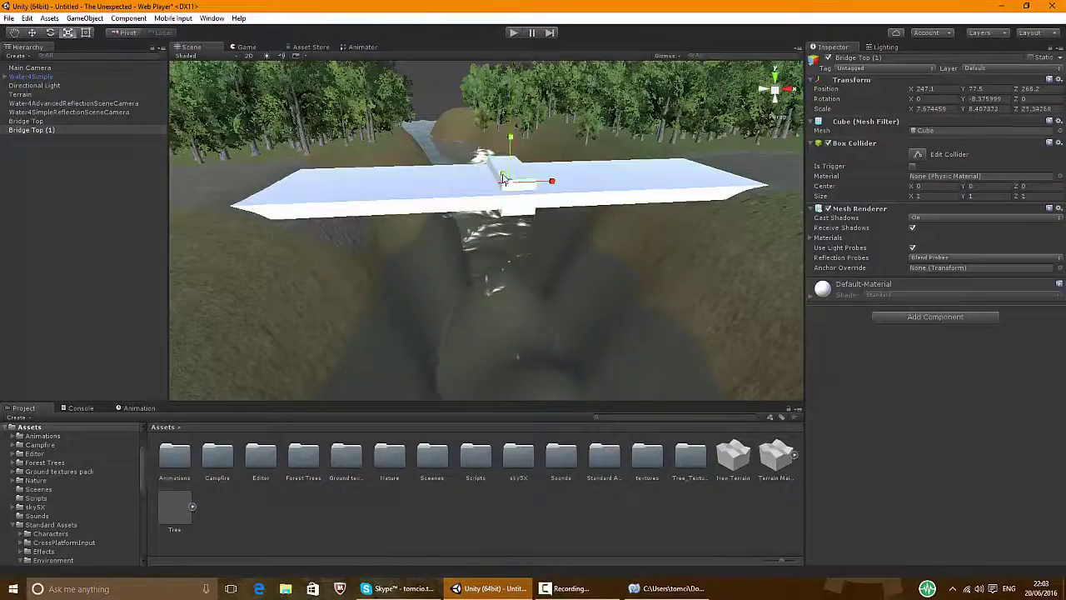
Move the Bridge Top (1) block under the deck's end at about X 207, Y 73.3, Z 262.3 and rename it Bridge Post Top
key("w")
left_click_drag(503, 179, 395, 259)
left_click(73, 130)
left_click_drag(55, 130, 30, 130)
type("Bridge Post ")
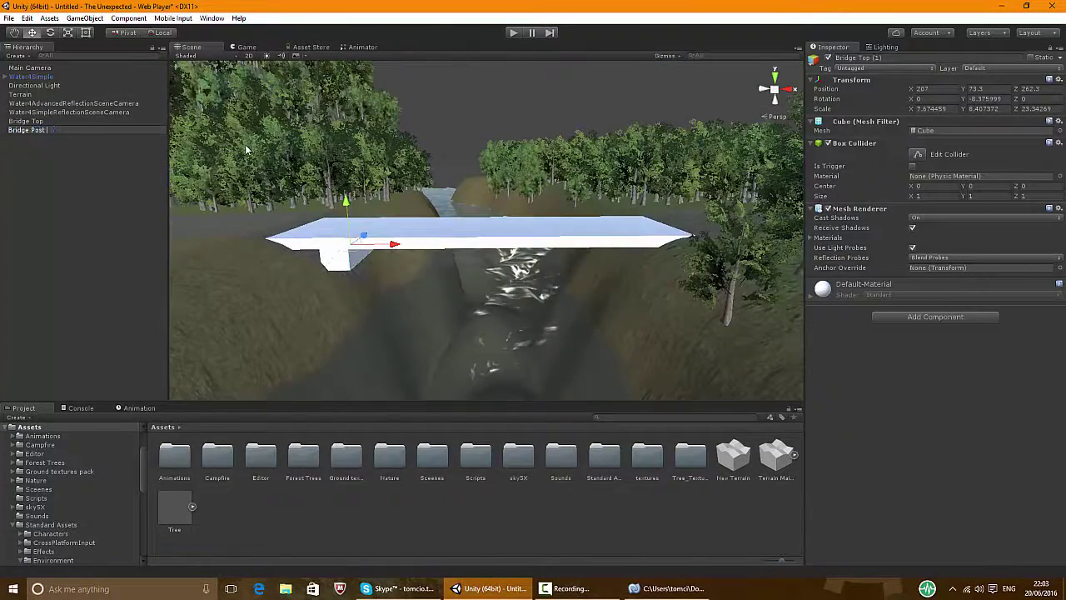
type("Top")
key("Return")
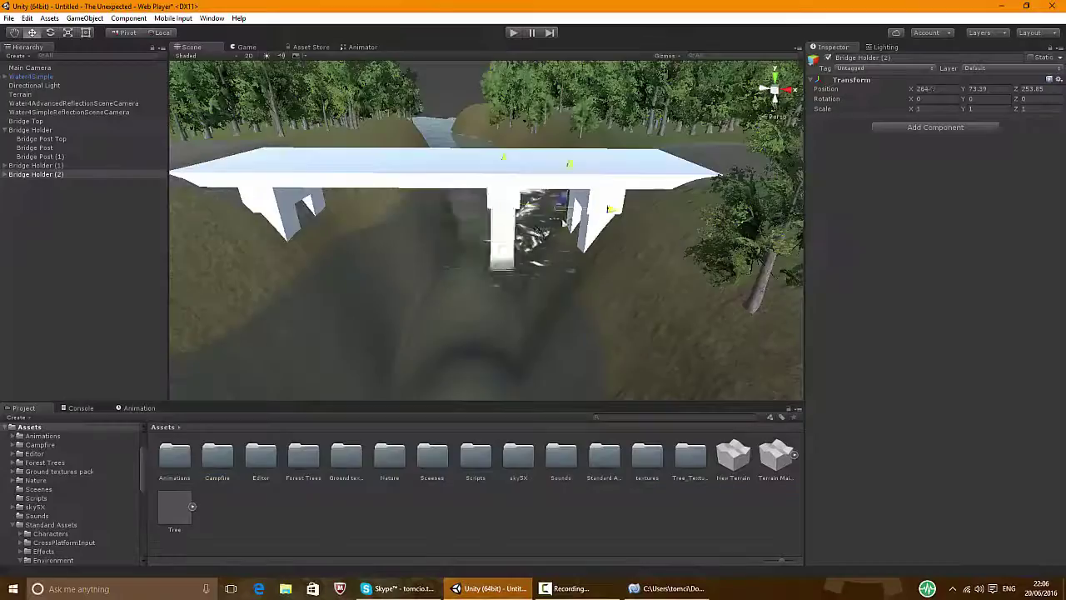
Position the Bridge Holder (2) support under the deck near the far bank, checking its alignment from above and from the side
scroll(547, 217, "up", 3)
left_click_drag(547, 217, 417, 226, "alt")
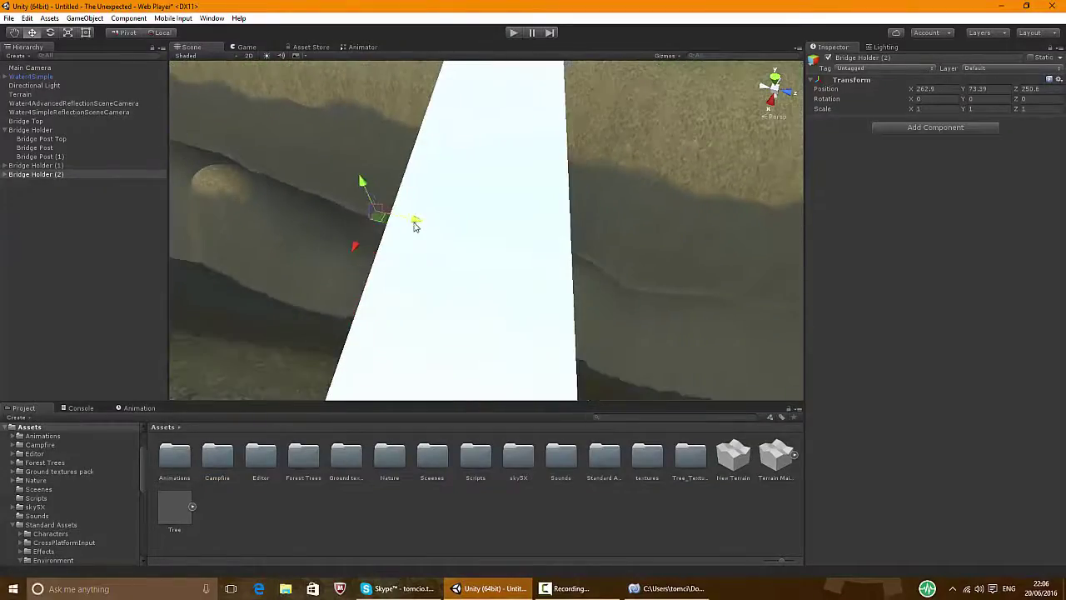
middle_click_drag(417, 226, 469, 243)
left_click_drag(469, 242, 488, 259, "alt")
middle_click_drag(488, 259, 583, 233)
left_click_drag(583, 233, 509, 233)
left_click_drag(508, 233, 533, 241, "alt")
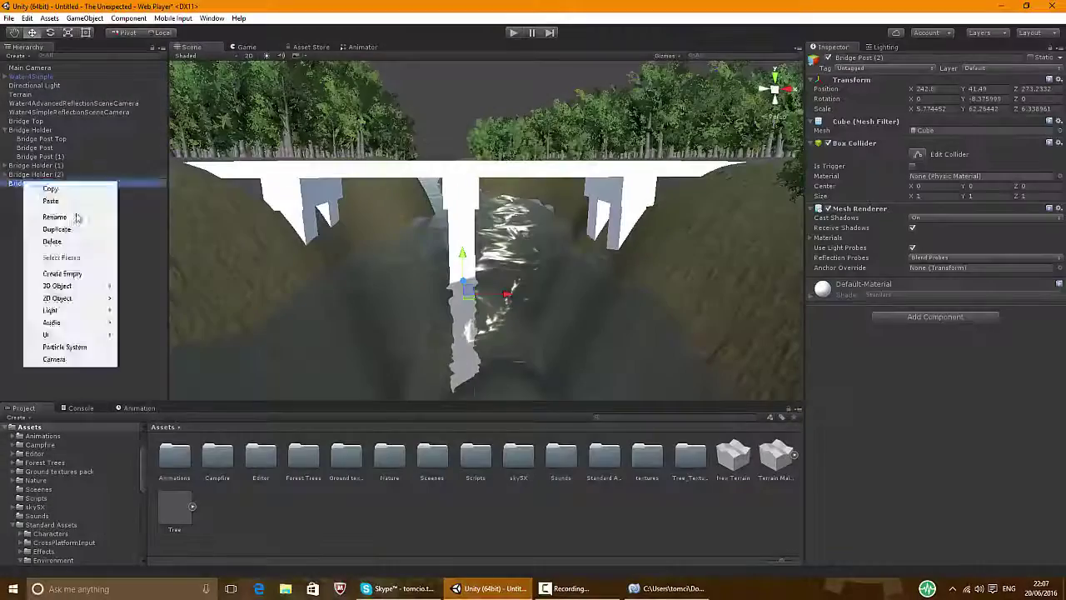
Rename the Bridge Post (2) copy as Bridge Holding Post
left_click(93, 226)
left_click(45, 184)
type("Bridge Holding Post")
key("Return")
Turn the Bridge Holding Post into a thin tilted brace under the deck, about 2.1 × 22.3 × 2.3 in scale, at Y 61.4
left_click_drag(462, 253, 443, 262)
key("r")
key("e")
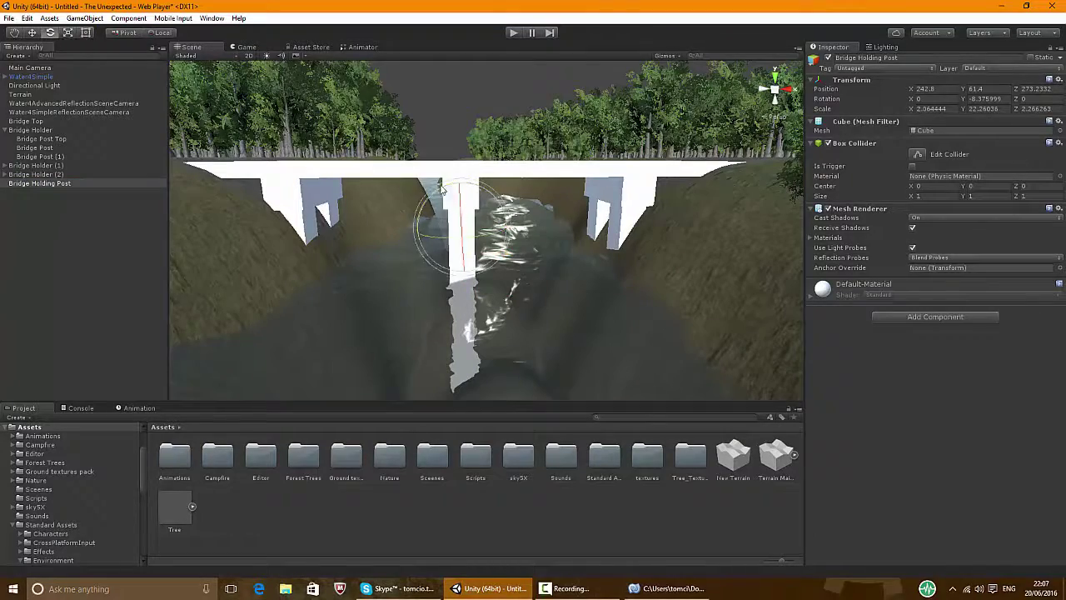
left_click_drag(379, 227, 379, 191)
key("w")
left_click(68, 32)
key("w")
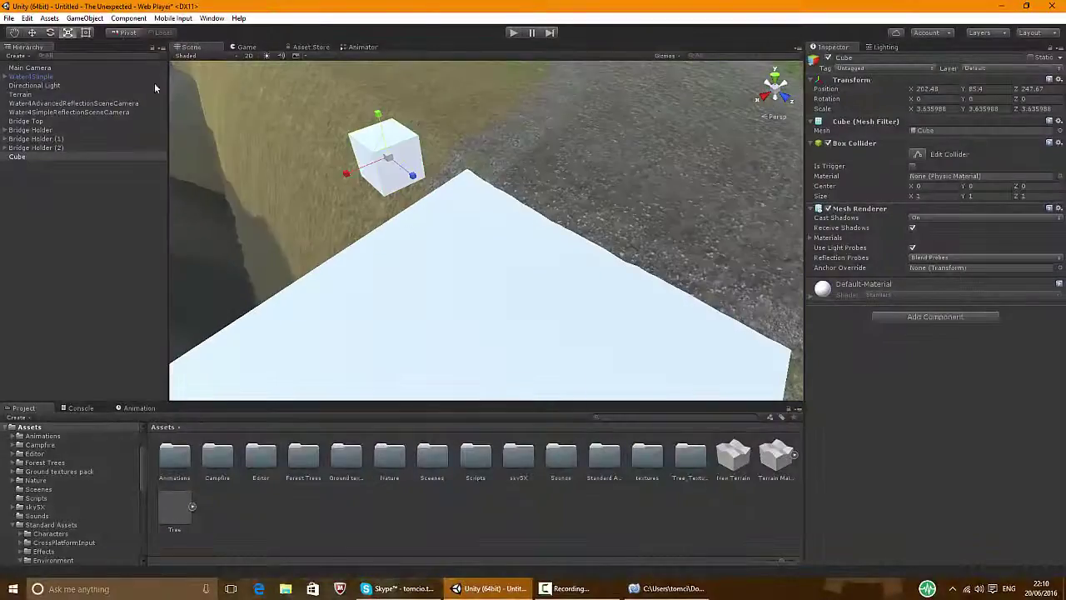
Lower the new cube and bring it toward the corner of the bridge deck
left_click_drag(388, 117, 400, 185)
left_click_drag(426, 236, 439, 246)
left_click_drag(375, 246, 435, 223)
right_click_drag(436, 223, 575, 242)
Rotate the cube to about -6.58 in Y and place it on the deck's corner at about X 196.9, Y 79.5, Z 247.9
left_click(52, 33)
left_click_drag(469, 281, 484, 282)
right_click_drag(483, 281, 419, 303)
key("w")
left_click_drag(481, 264, 464, 278)
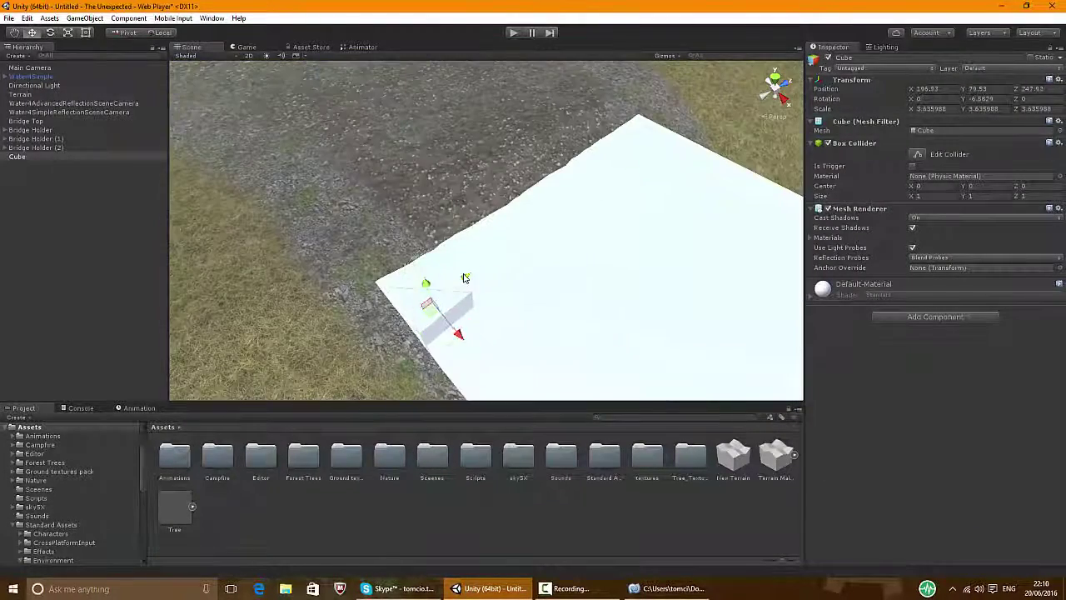
right_click_drag(464, 278, 467, 269)
left_click_drag(467, 265, 352, 162)
key("t")
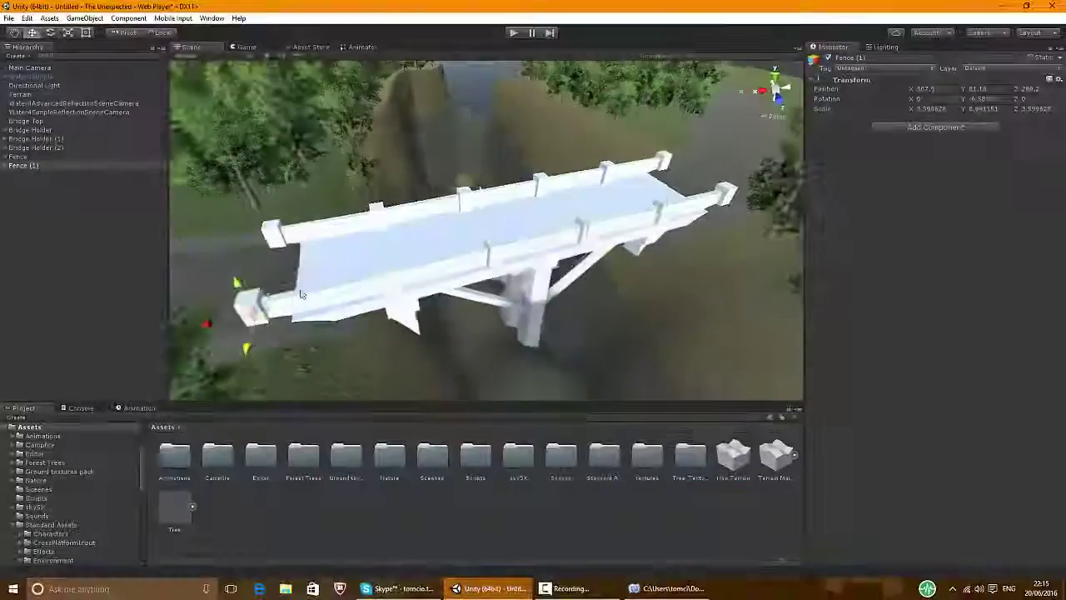
key("a")
right_click_drag(563, 278, 628, 275)
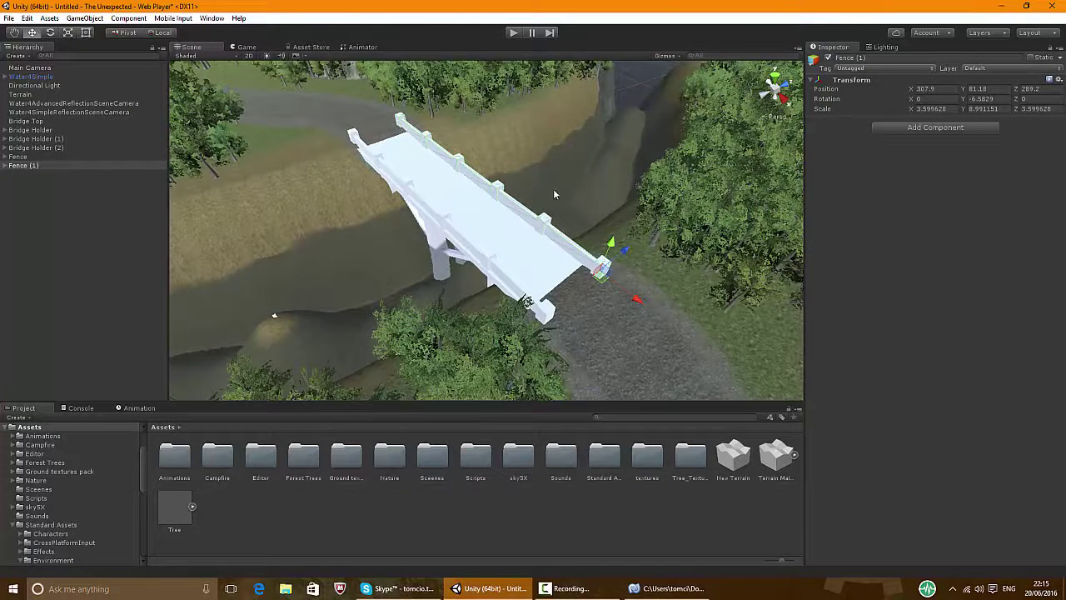
scroll(523, 231, "up", 4)
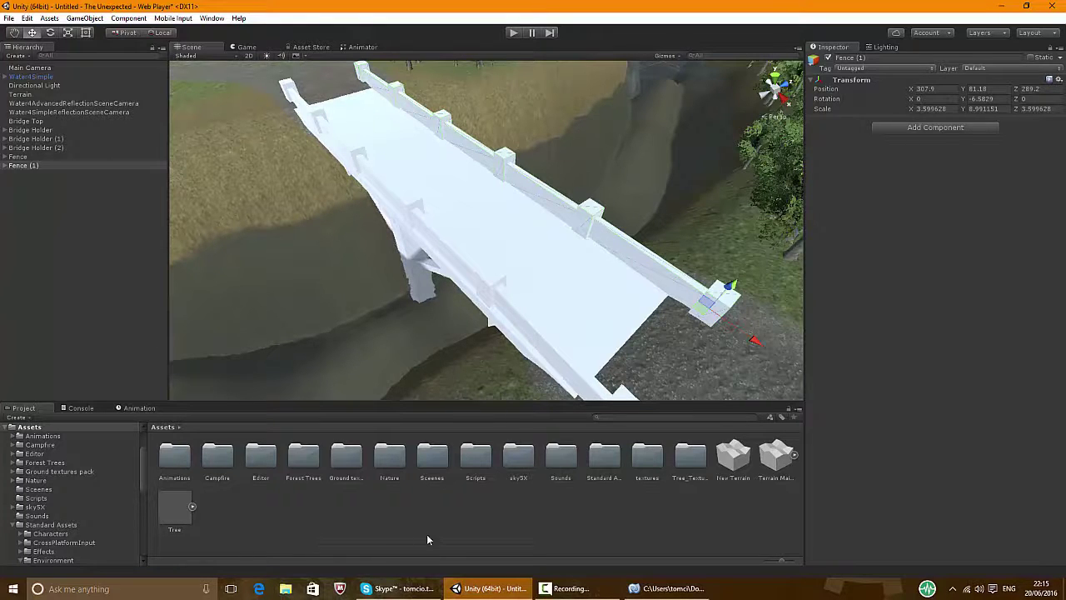
Create a folder named Bridge Textures inside the project's textures folder
double_click(638, 458)
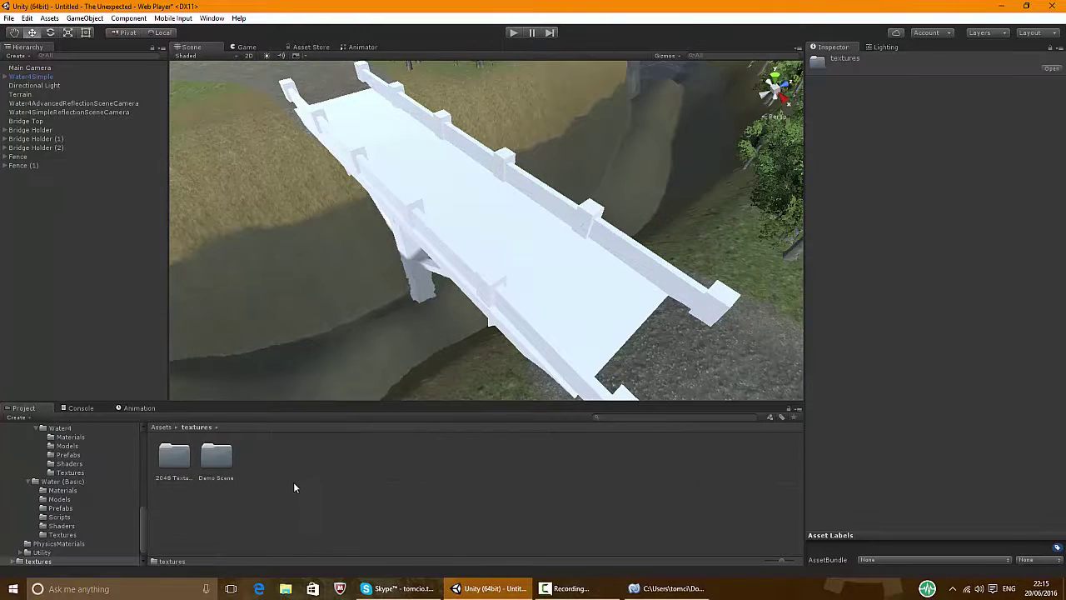
right_click(265, 486)
mouse_move(305, 275)
left_click(431, 284)
type("Bridge")
type(" Textures")
key("Return")
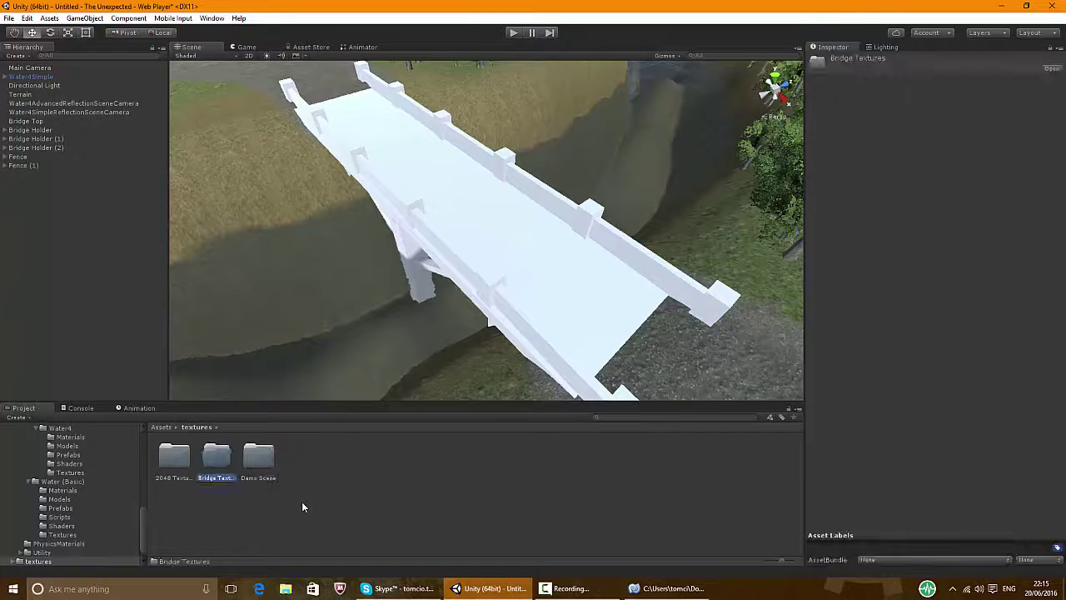
Create a material named Bridge inside the Bridge Textures folder
double_click(214, 463)
right_click(215, 463)
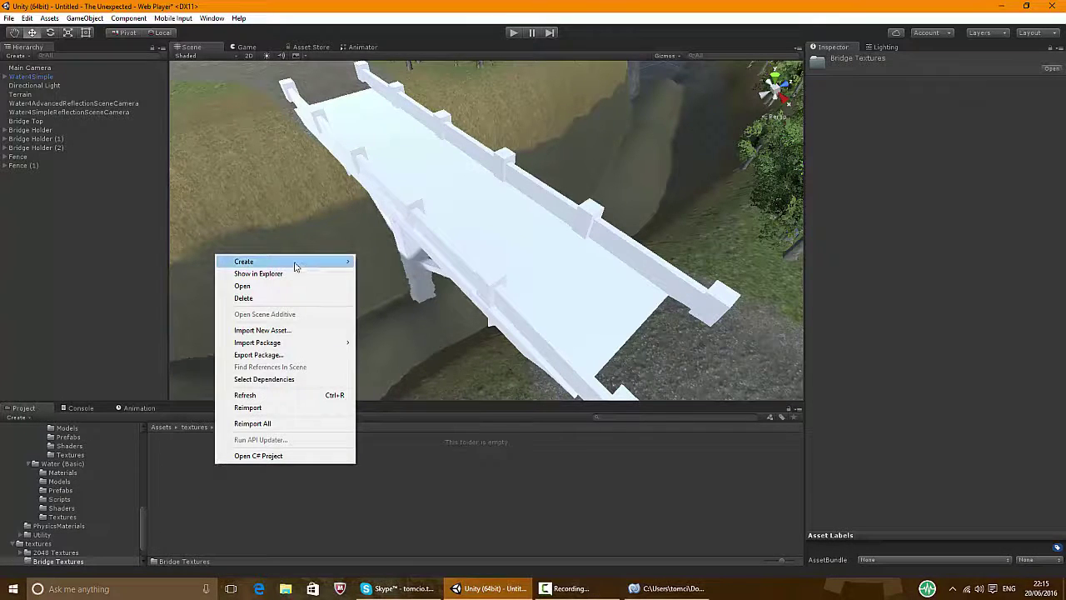
mouse_move(298, 263)
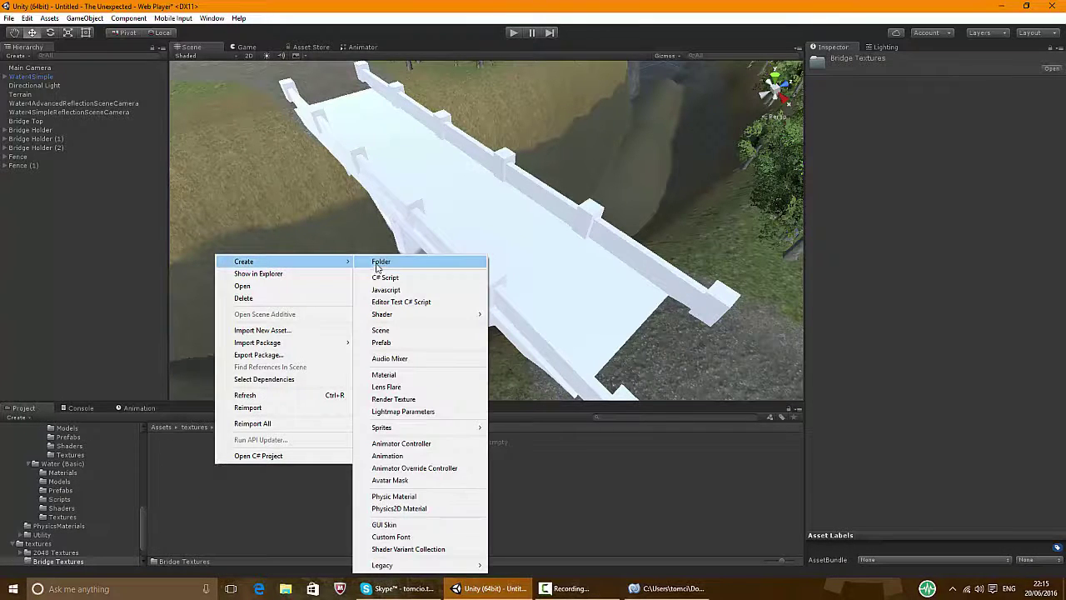
left_click(403, 377)
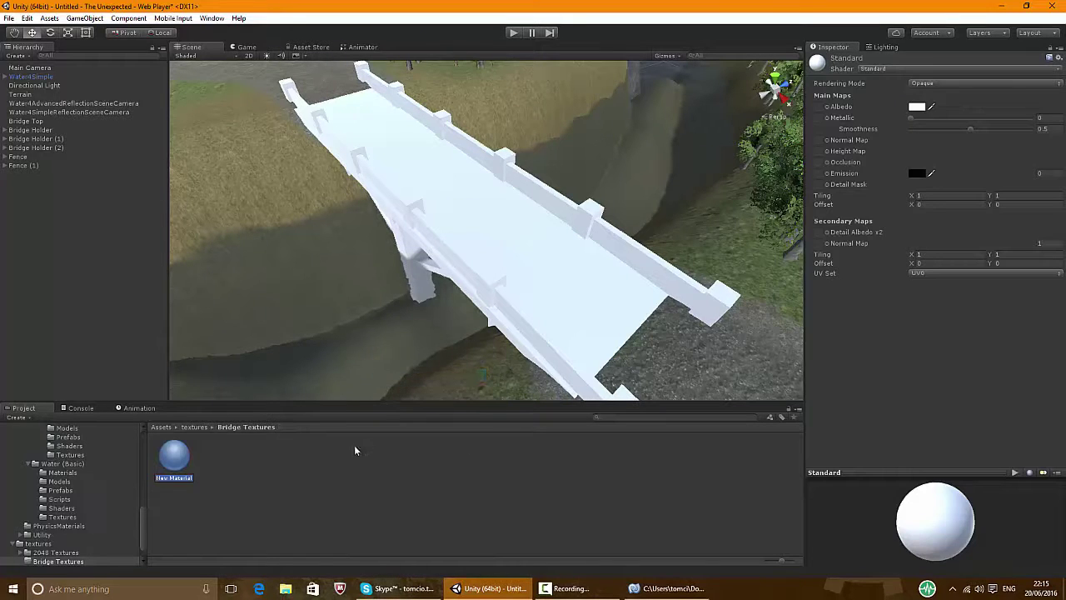
type("Bridge")
key("Return")
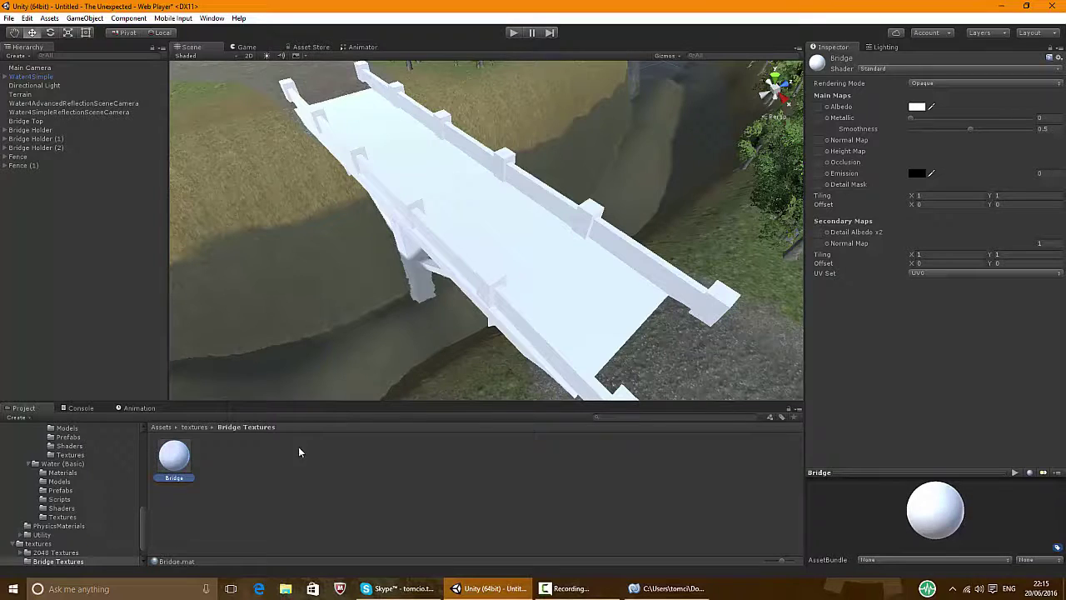
Set the Bridge material's shader to Legacy Shaders/Bumped Specular and browse the available textures for its Base (RGB) Gloss map
left_click(902, 72)
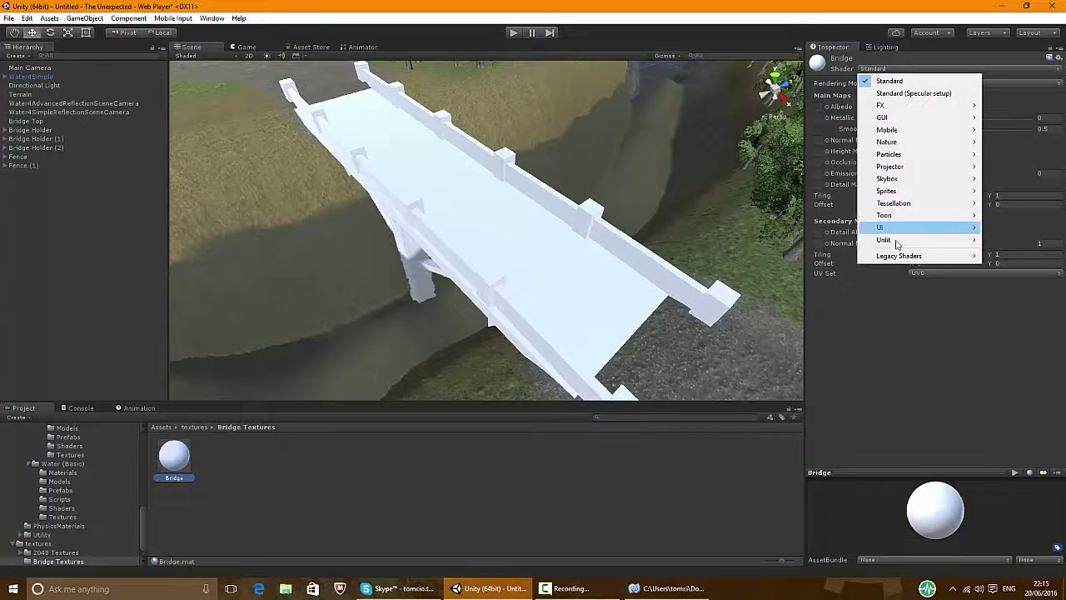
mouse_move(904, 256)
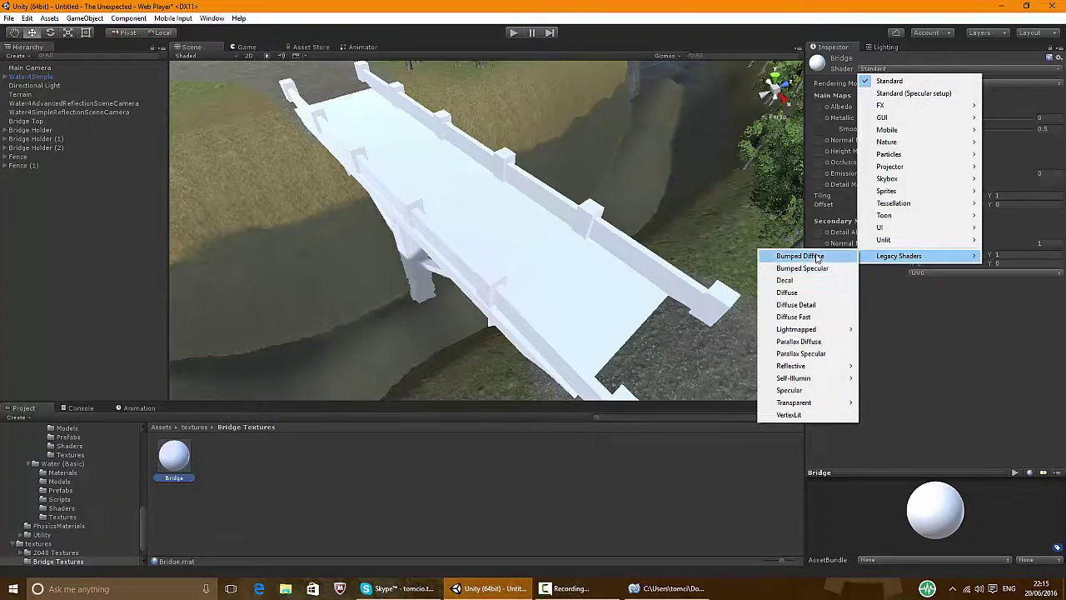
left_click(822, 268)
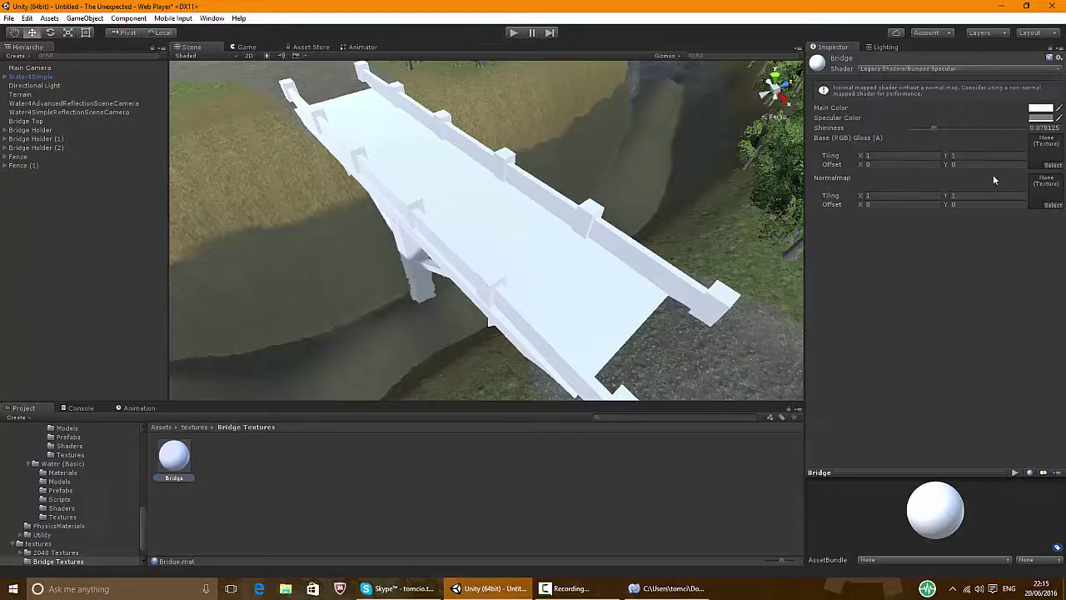
left_click(1054, 166)
scroll(331, 248, "down", 4)
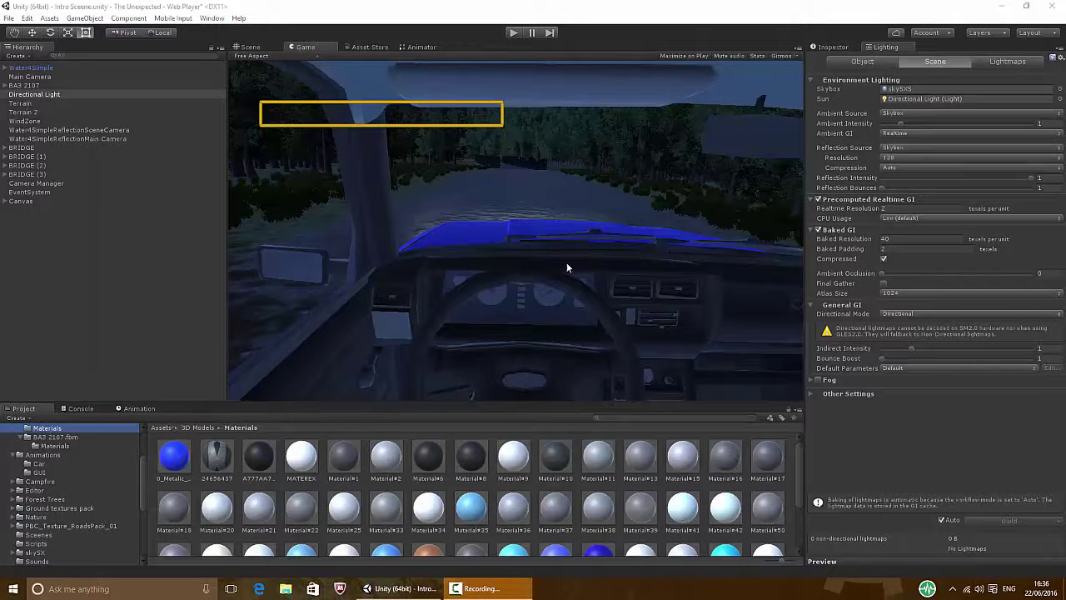
Switch the intro scene from the game preview to the 3D scene view and examine the car, road and bridge layout
left_click(269, 46)
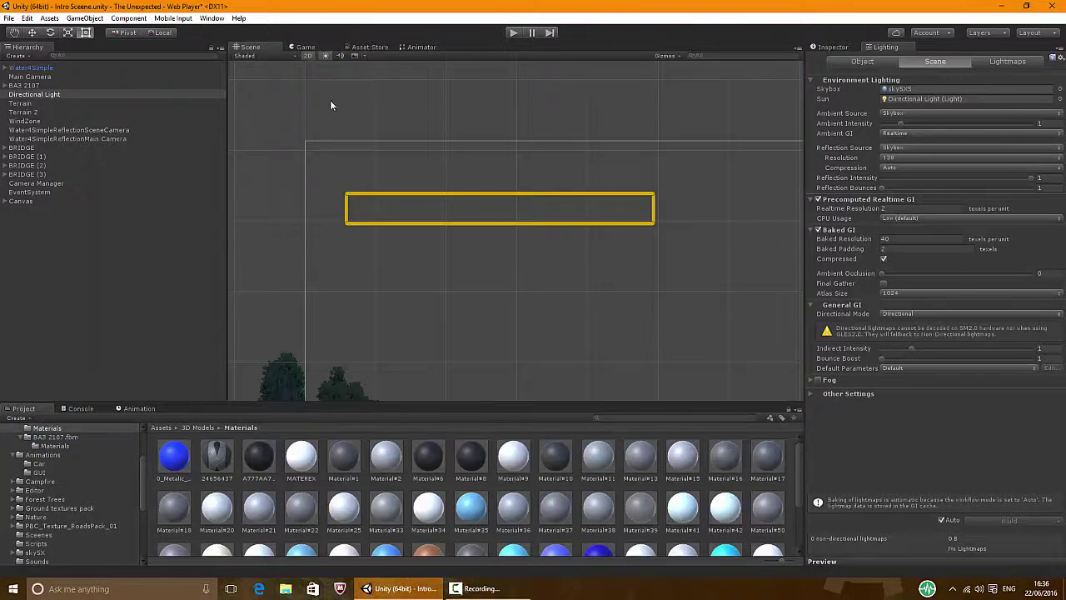
left_click(310, 58)
right_click_drag(561, 174, 566, 321)
scroll(497, 294, "up", 6)
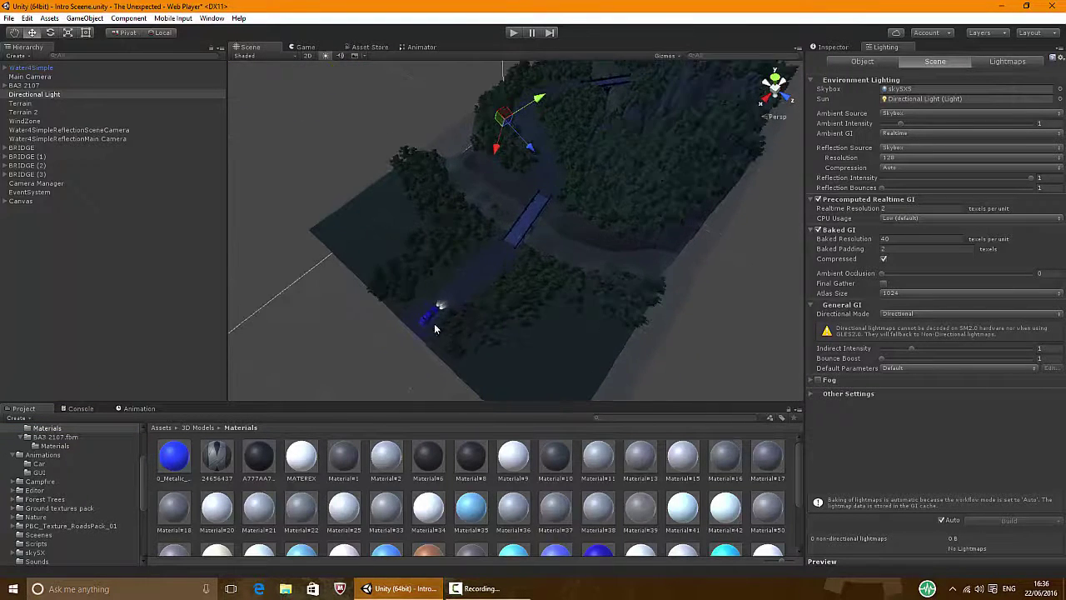
right_click_drag(459, 326, 583, 275)
scroll(473, 236, "up", 2)
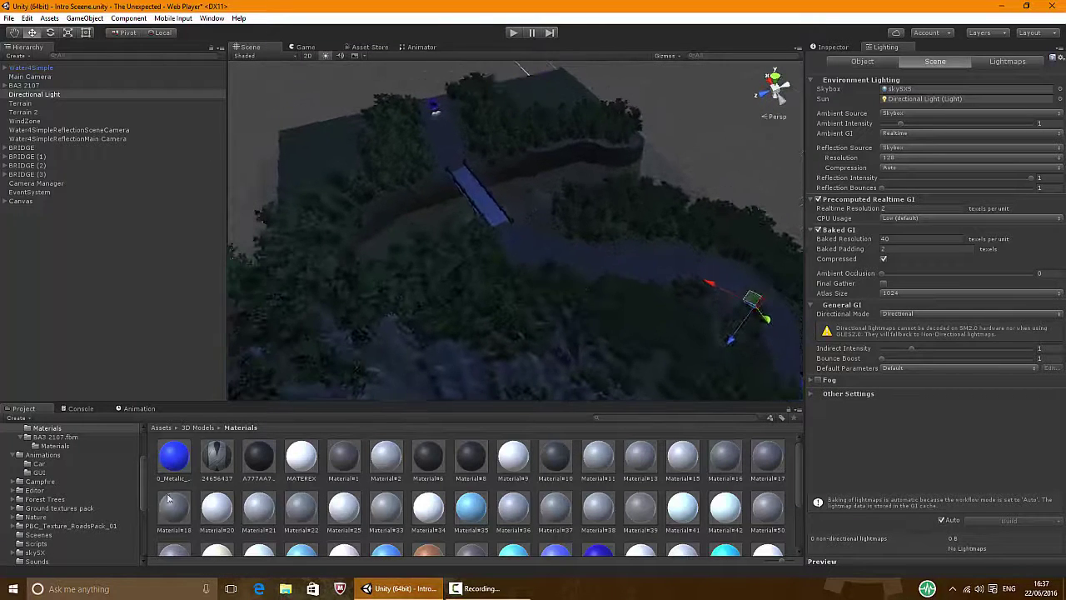
Open the BA3 2107 controller from Animations/Car and realign its Entry and Car Intro Animation states beneath Car Intro Animation 2
left_click(75, 455)
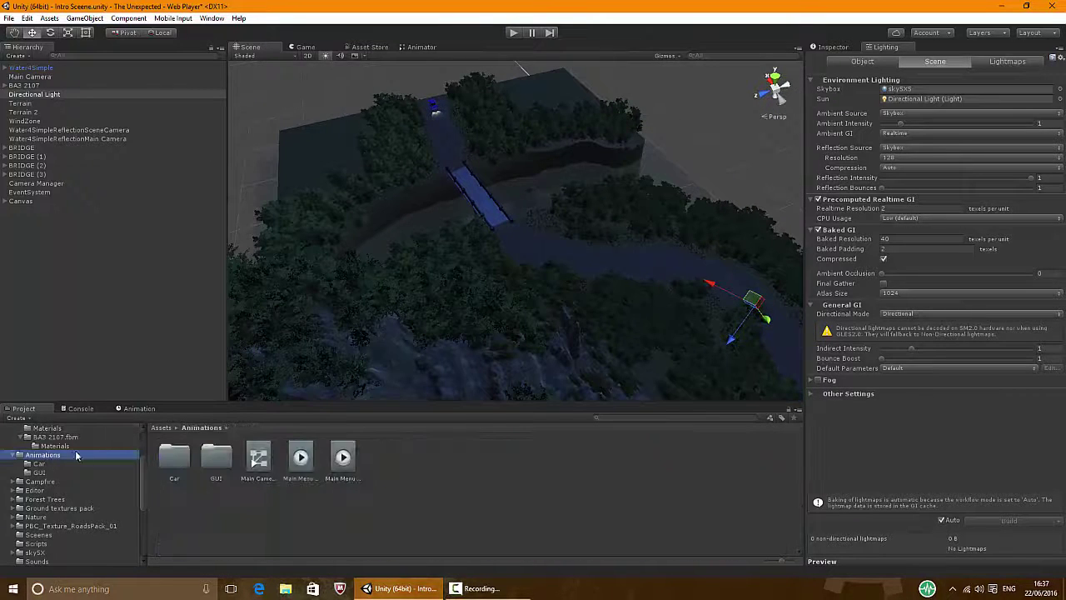
double_click(176, 463)
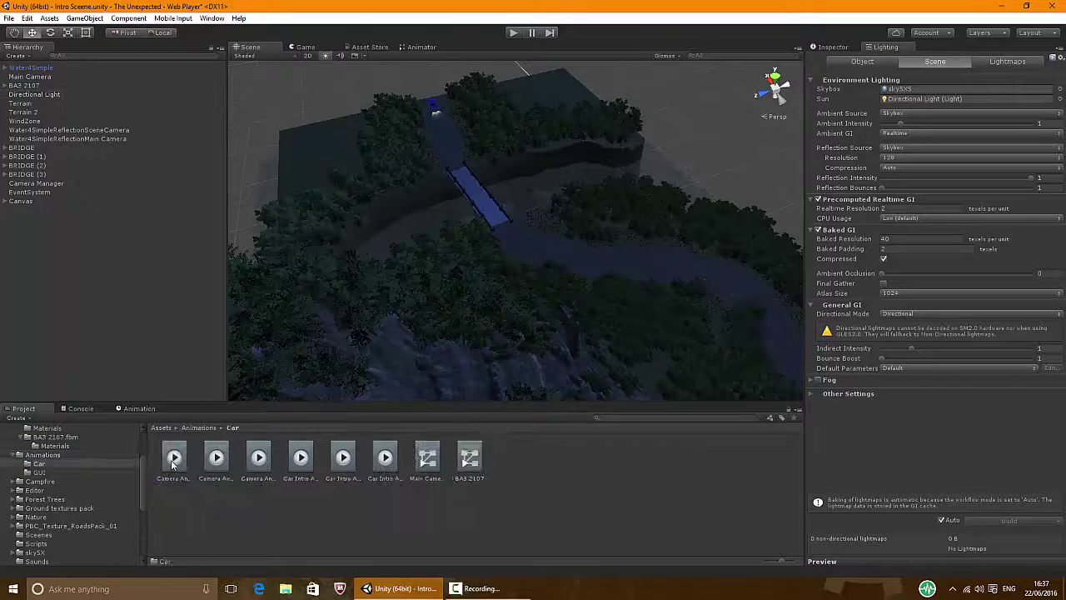
left_click(428, 466)
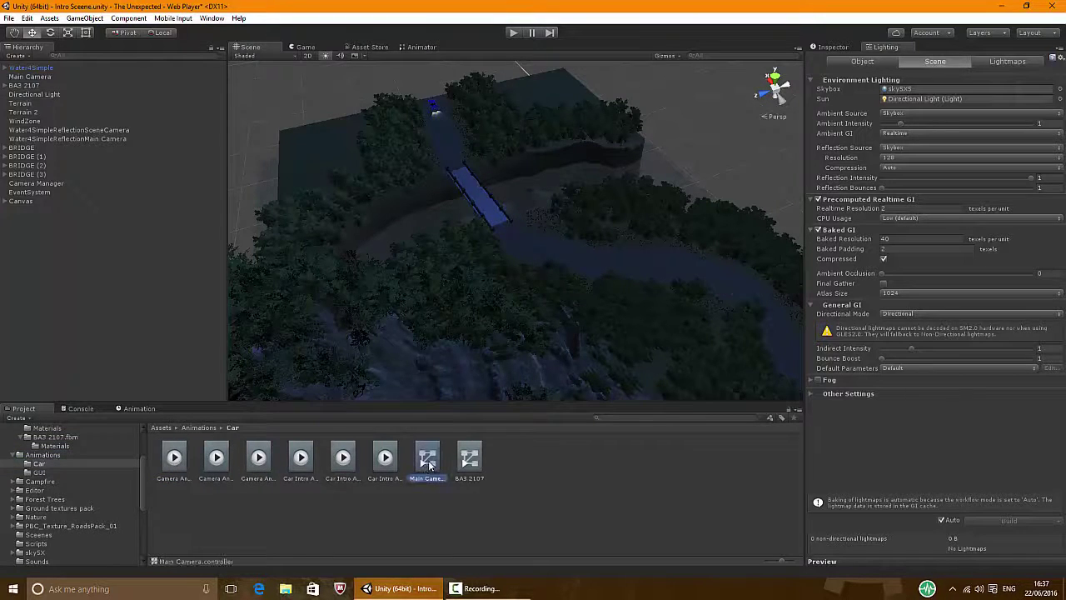
double_click(471, 463)
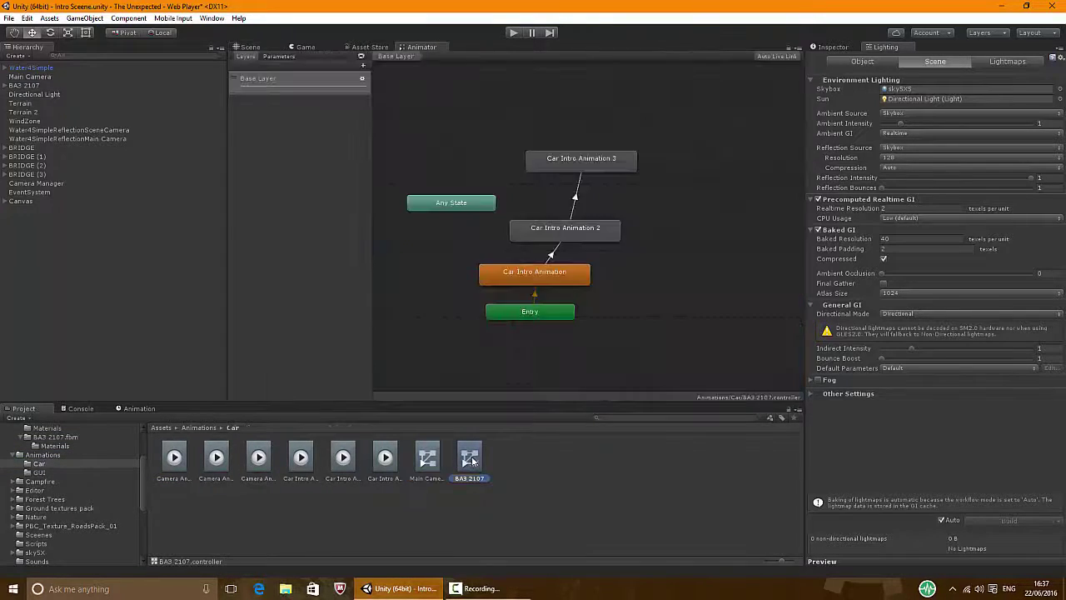
left_click_drag(535, 307, 562, 334)
left_click_drag(547, 263, 582, 285)
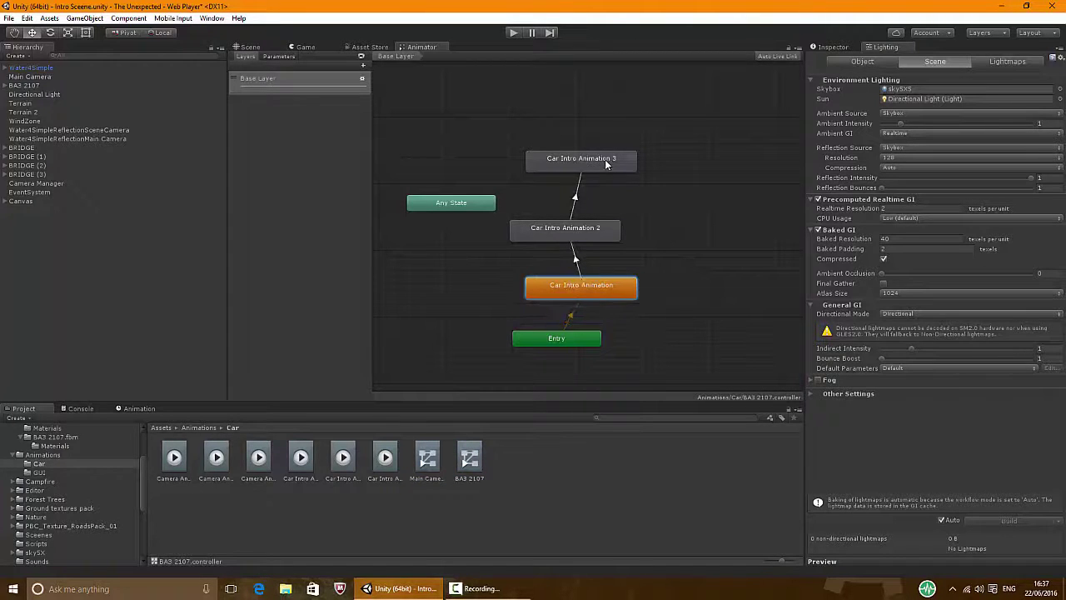
Select the BA3 2107 car and scrub its Car Intro Animation clip to frame 299 to preview the drive in the scene
left_click(33, 86)
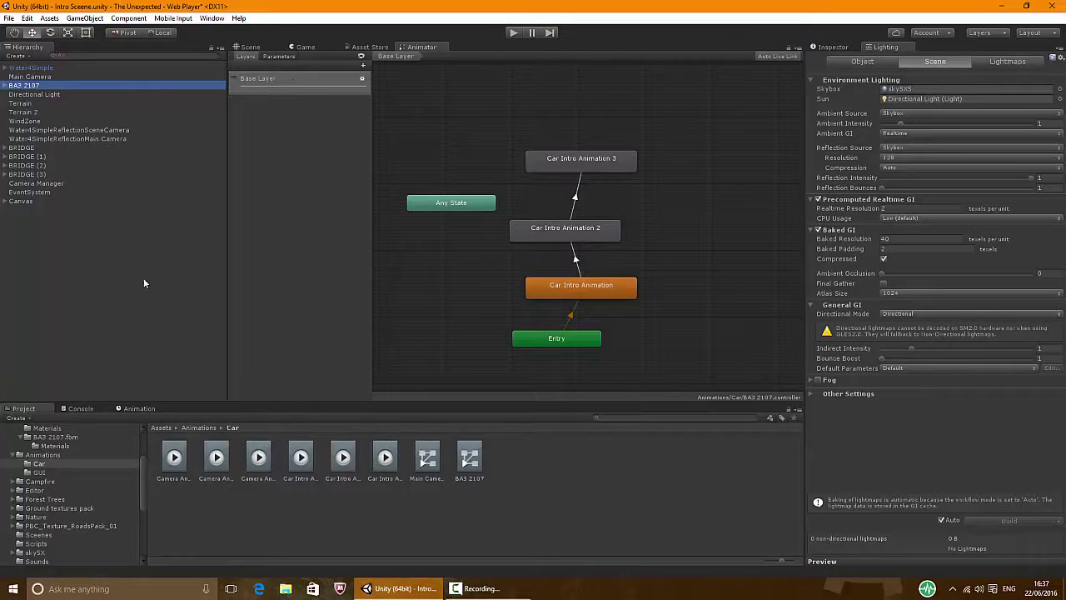
left_click(139, 409)
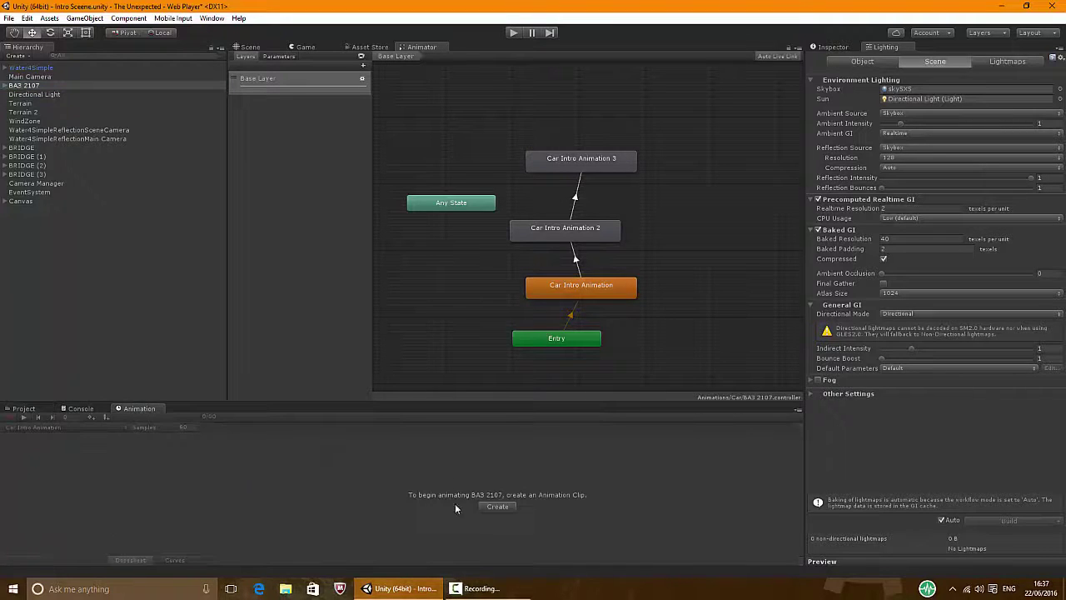
left_click(102, 430)
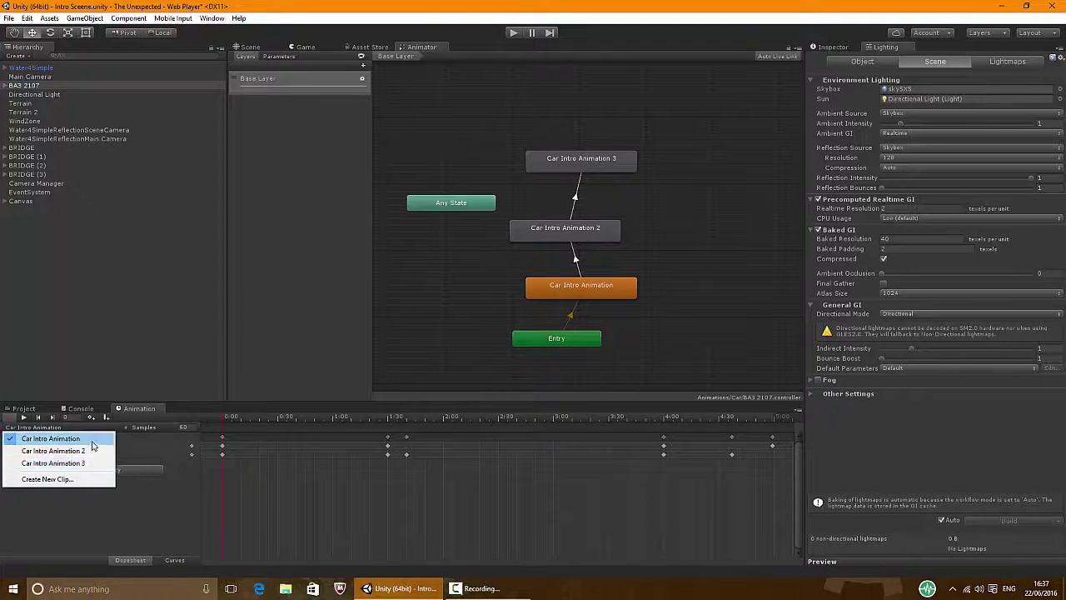
left_click(264, 50)
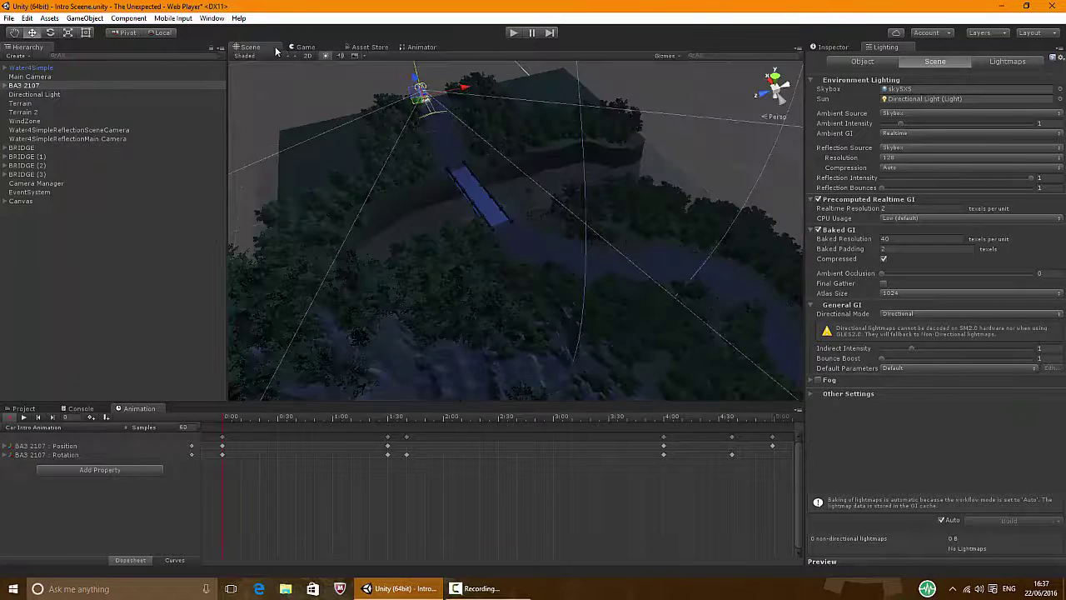
left_click_drag(235, 420, 773, 432)
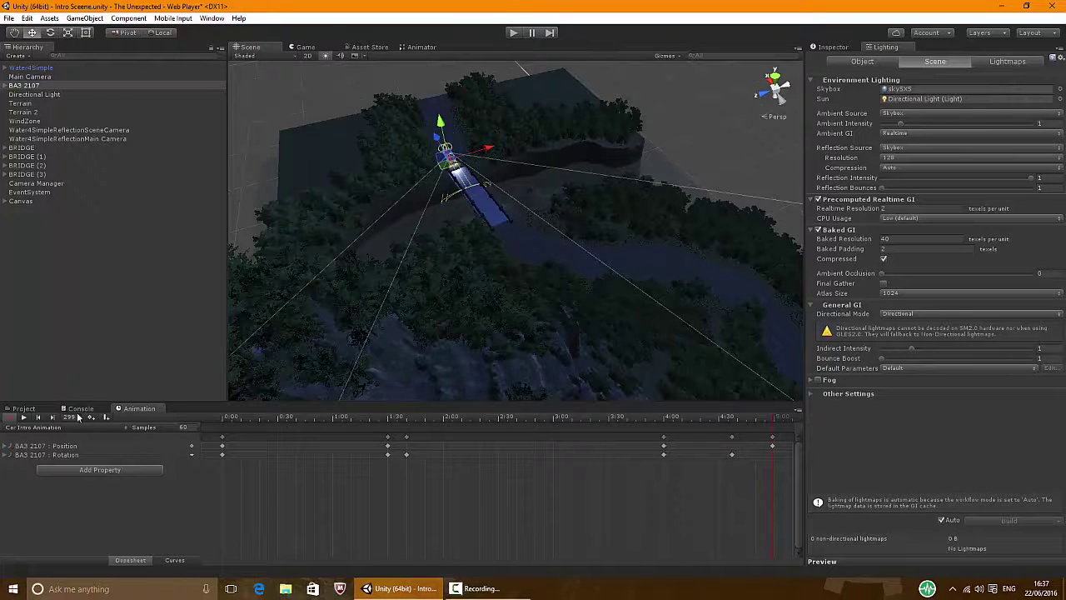
Switch the BA3 2107 timeline to the Car Intro Animation 2 clip and scrub it to frame 301 to preview the drive
left_click(33, 428)
left_click(42, 445)
left_click(232, 420)
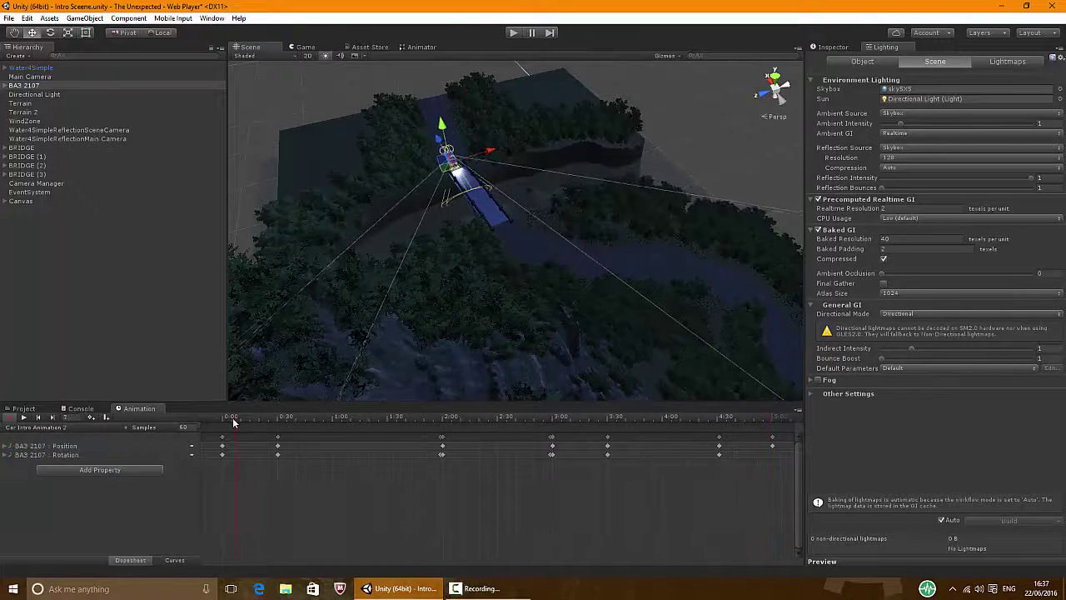
left_click_drag(270, 421, 783, 419)
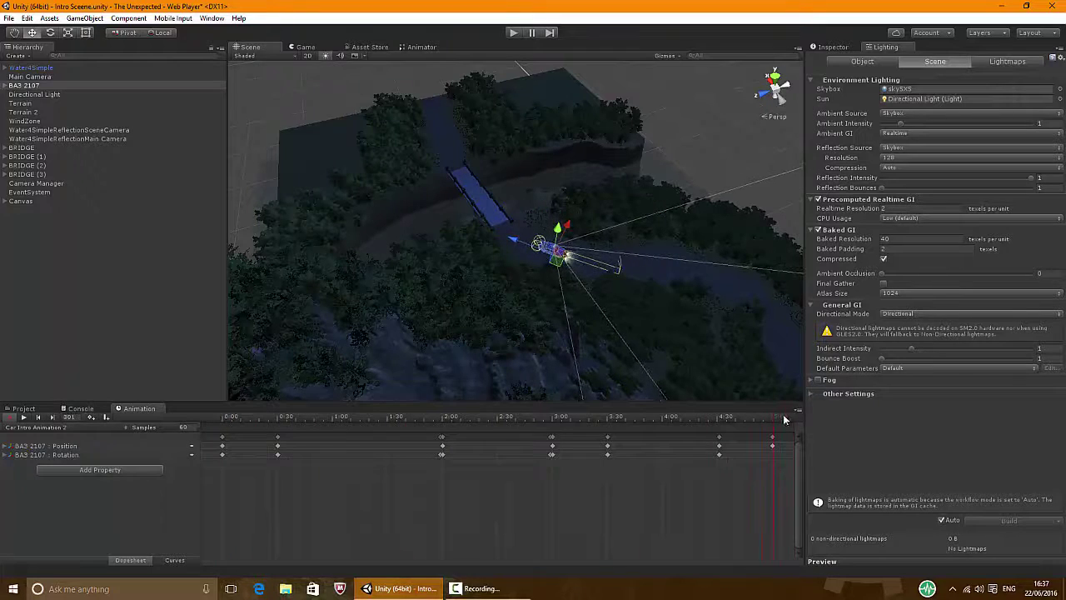
scroll(679, 459, "down", 1)
Return to the Car Intro Animation clip and scrub through its timeline, following the car's drive from several viewpoints
left_click(51, 429)
left_click(41, 456)
left_click_drag(218, 419, 464, 421)
left_click_drag(512, 299, 693, 357, "alt")
left_click_drag(503, 417, 661, 430)
left_click_drag(347, 278, 658, 265, "alt")
left_click_drag(642, 420, 604, 415)
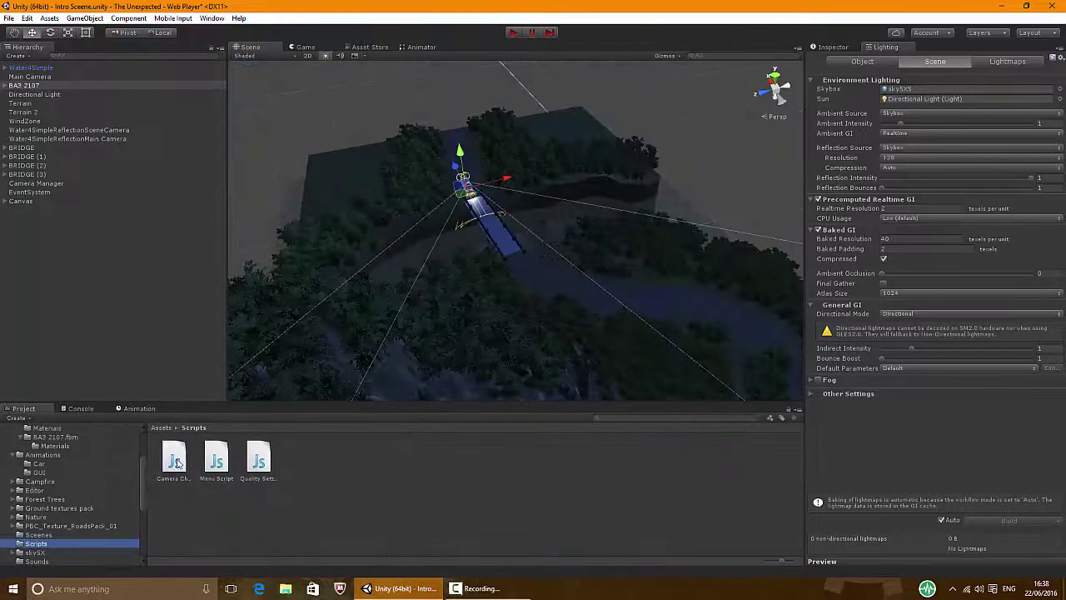
Open the Camera Change script in the code editor to read its camera switching code, and return to the scene
left_click(177, 463)
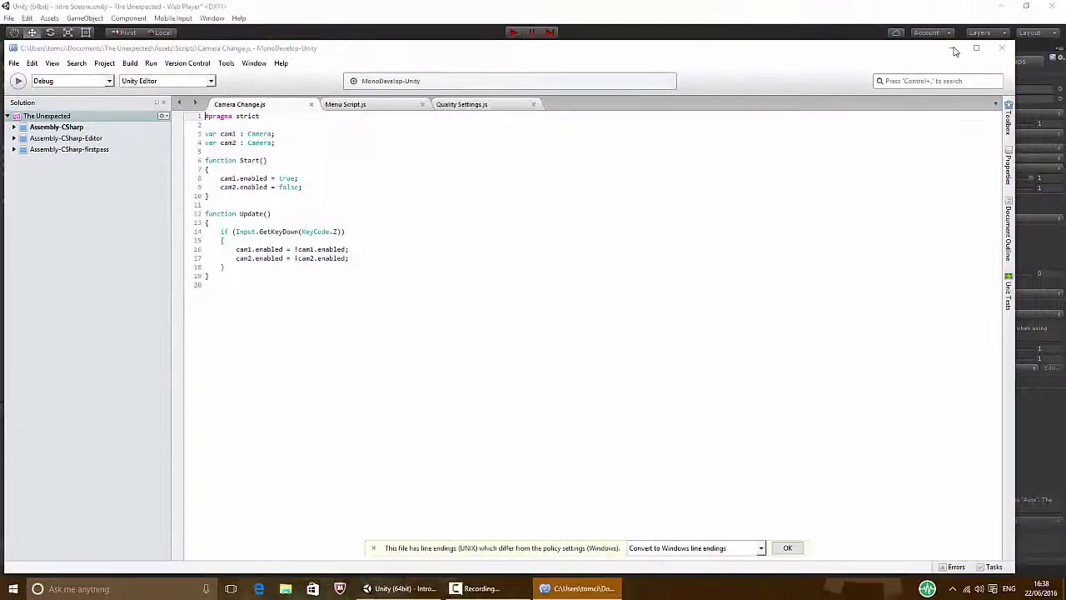
left_click(955, 48)
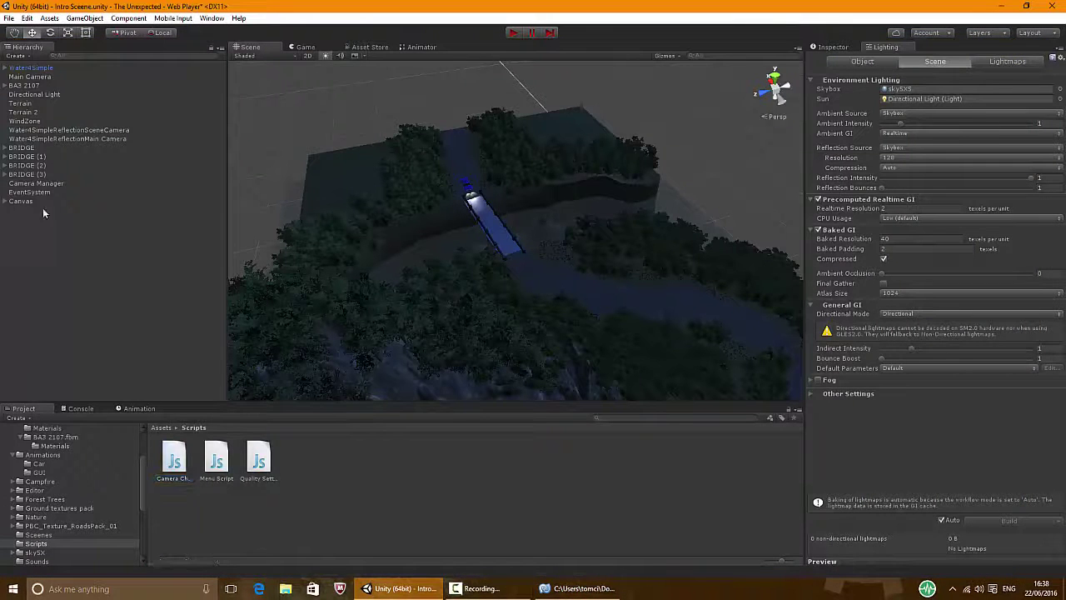
Attach the Camera Change script to the Camera Manager object and inspect its Cam 1 and Cam 2 assignments
left_click(37, 183)
right_click(45, 262)
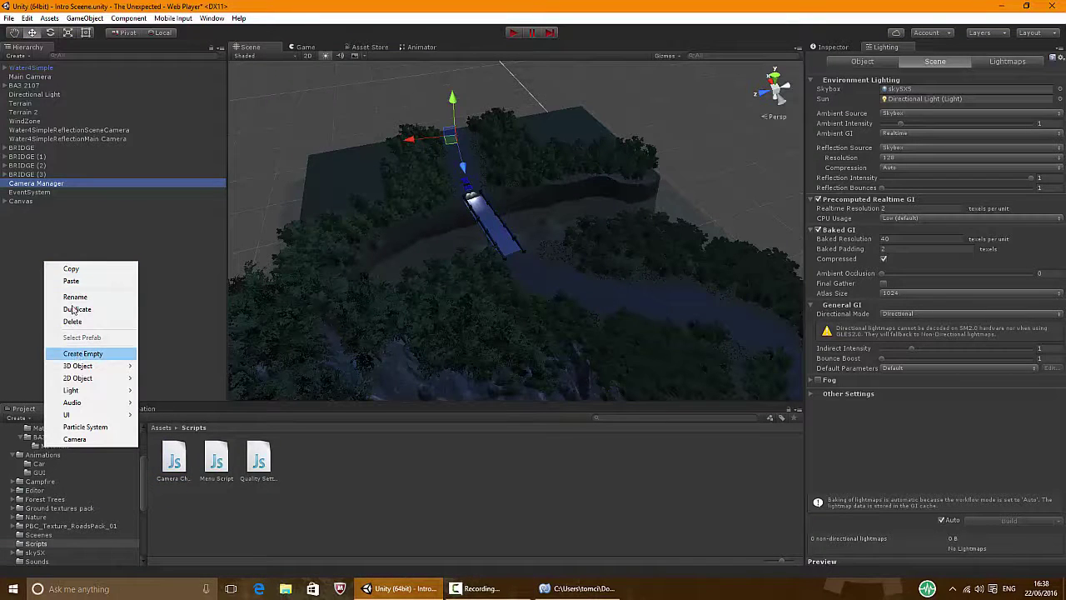
left_click(46, 234)
left_click(41, 183)
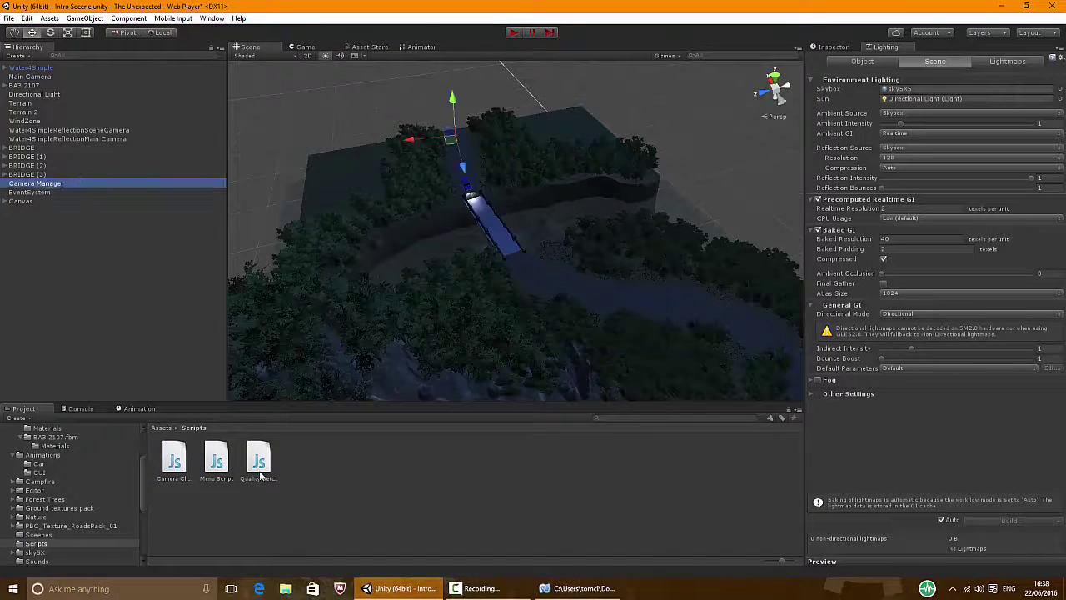
left_click_drag(177, 464, 67, 187)
left_click(100, 184)
left_click(830, 48)
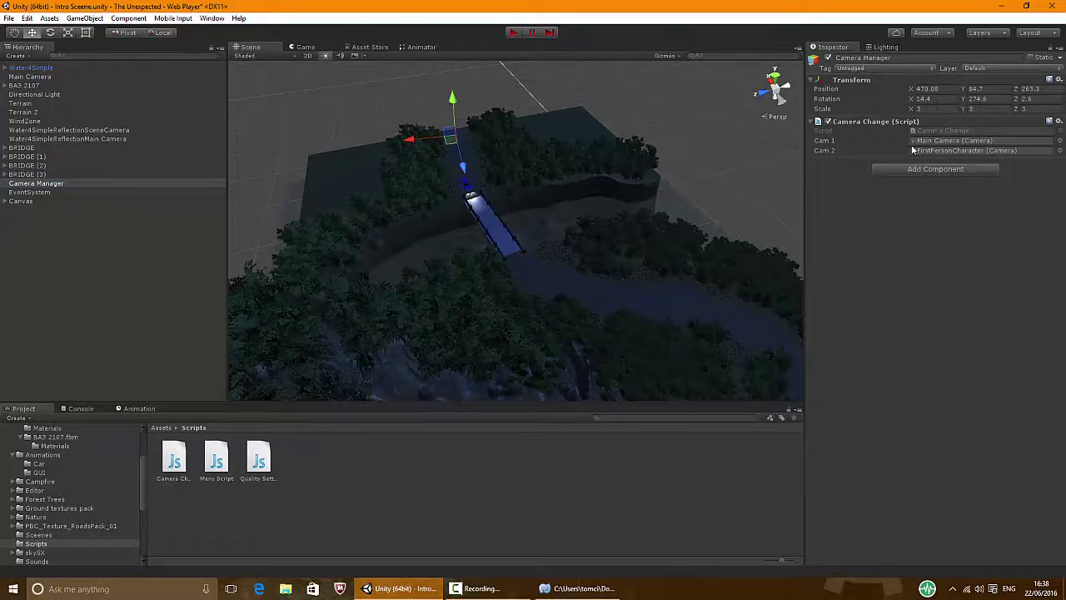
Select the FPSController inside BA3 2107, examine its First Person Controller speed and gravity settings, and frame it in the scene
left_click(5, 85)
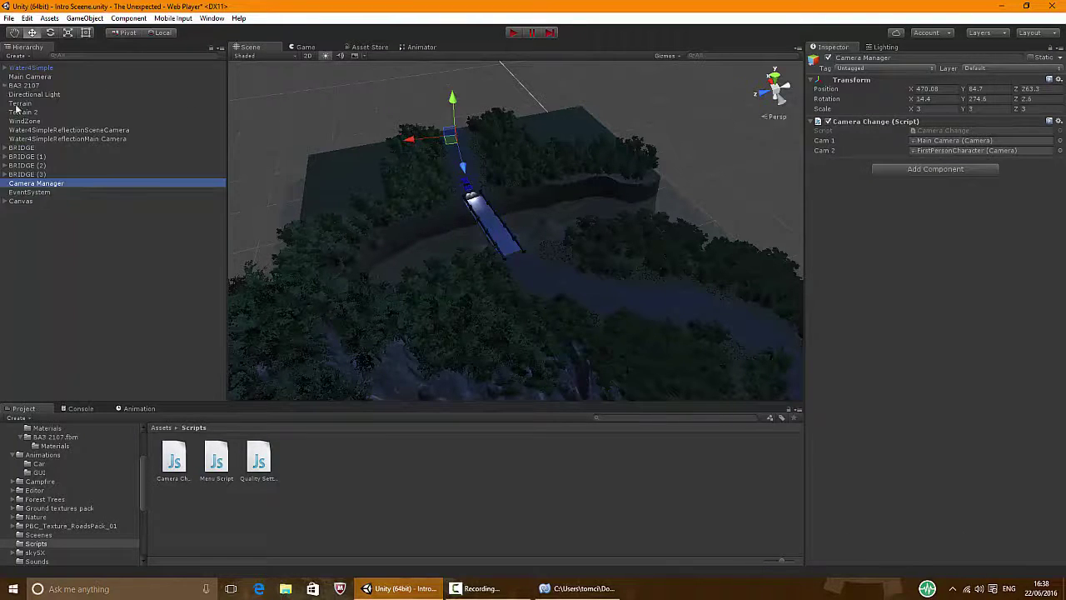
left_click(14, 148)
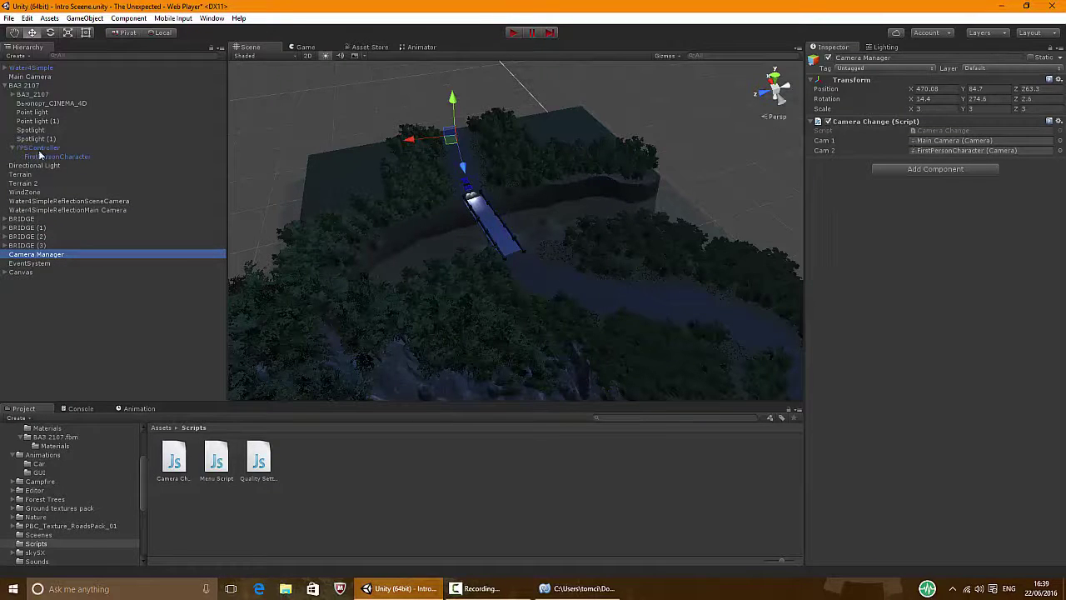
left_click(45, 148)
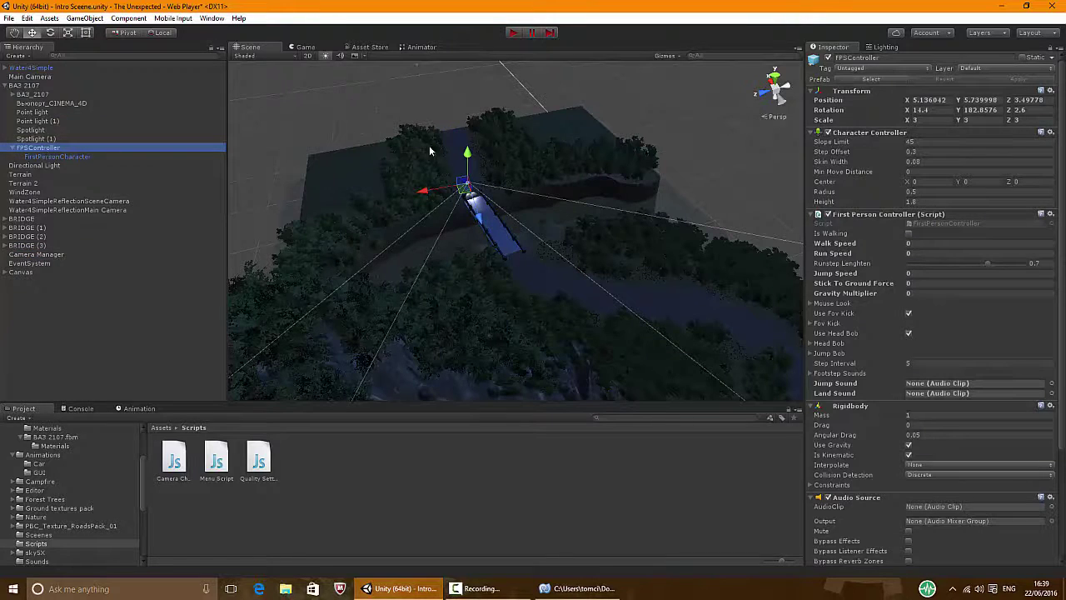
right_click_drag(560, 209, 543, 214)
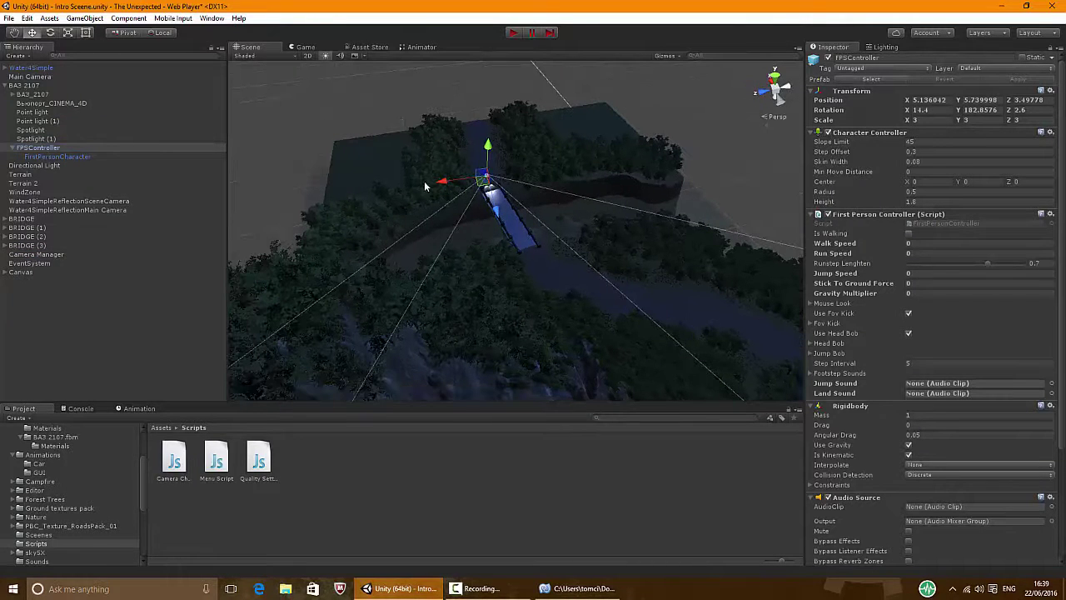
scroll(424, 187, "up", 3)
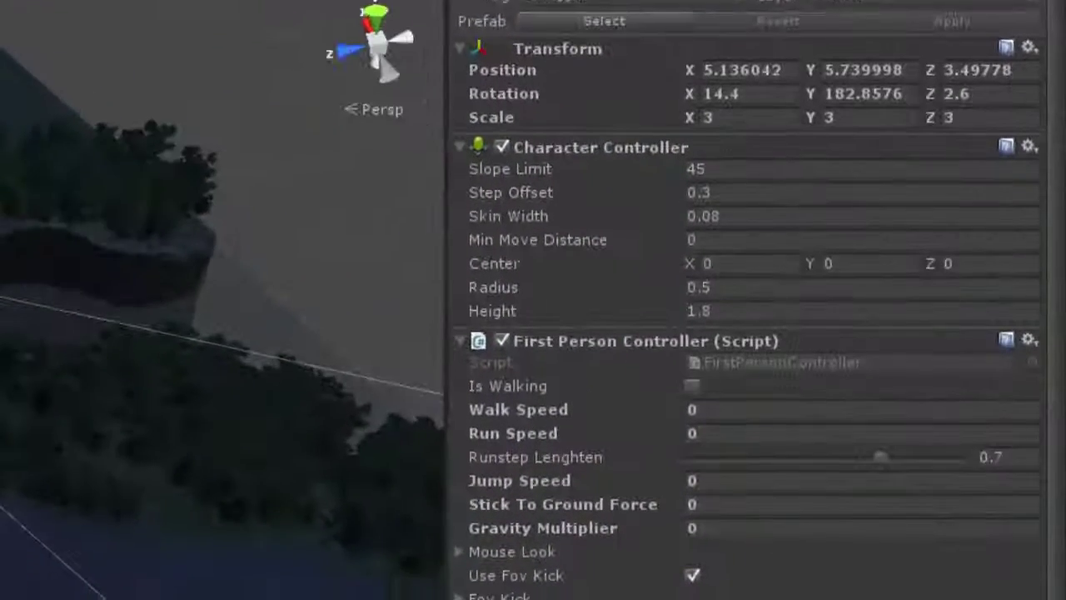
key("f")
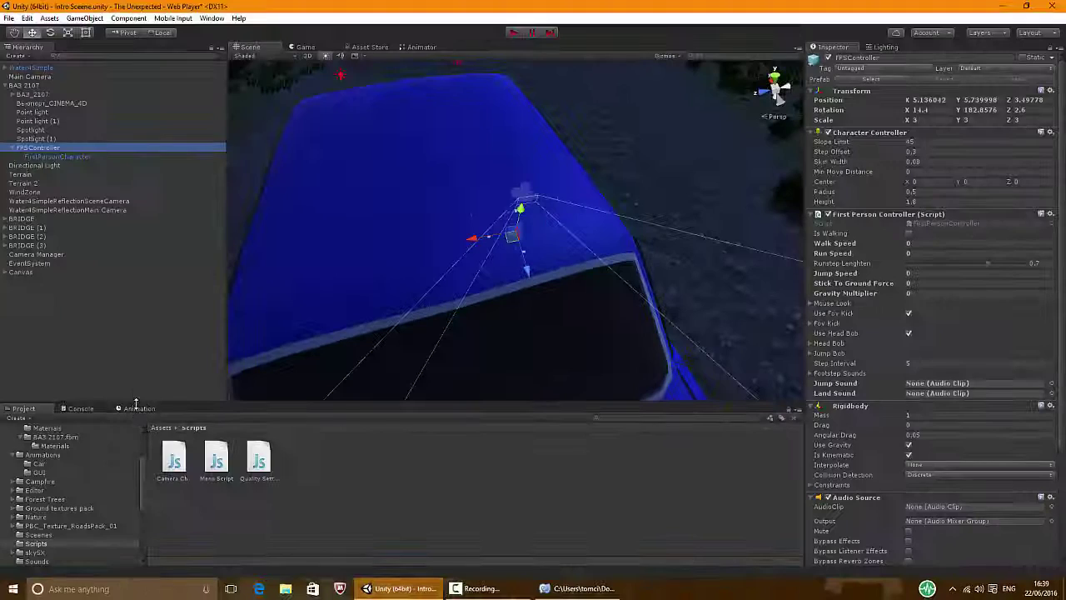
Play the intro scene to test the in-car camera view, stop it, and look over the car in the scene
left_click(136, 407)
left_click(514, 31)
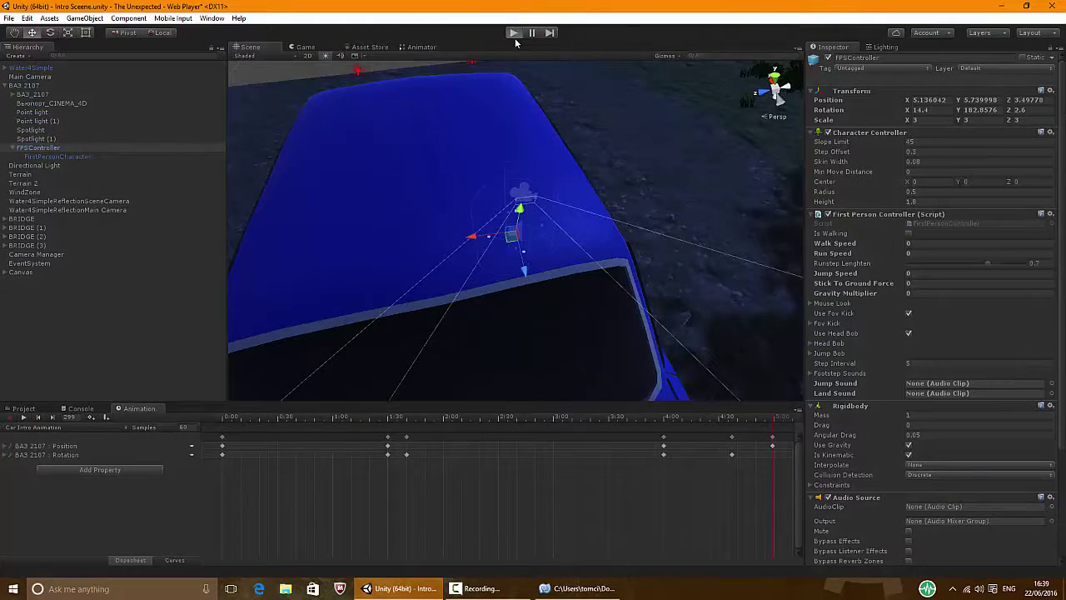
left_click(514, 32)
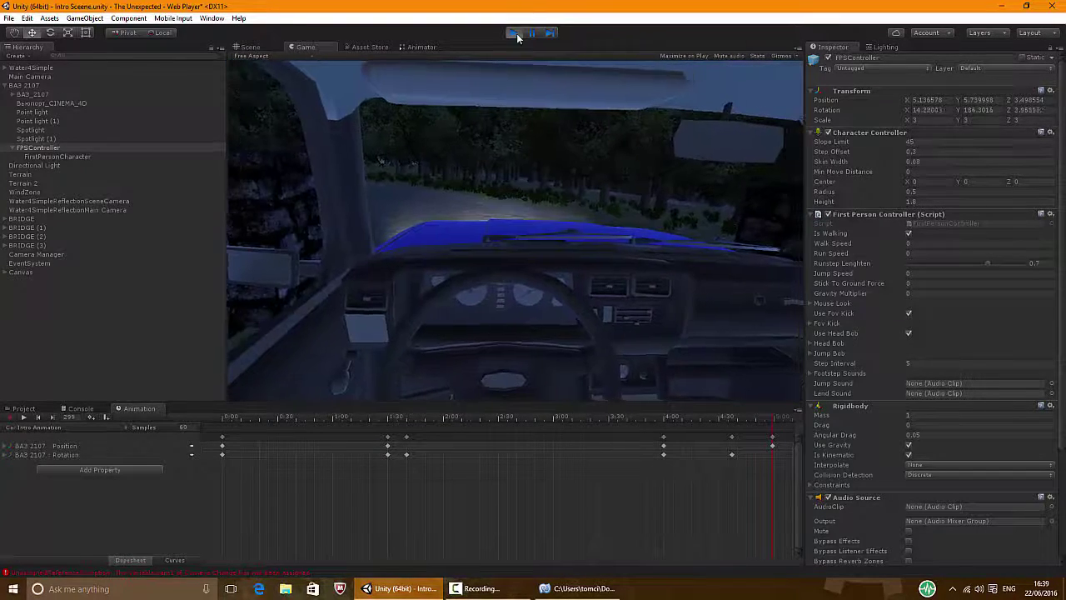
left_click(514, 32)
right_click_drag(603, 145, 573, 136)
scroll(544, 142, "down", 4)
scroll(456, 297, "down", 4)
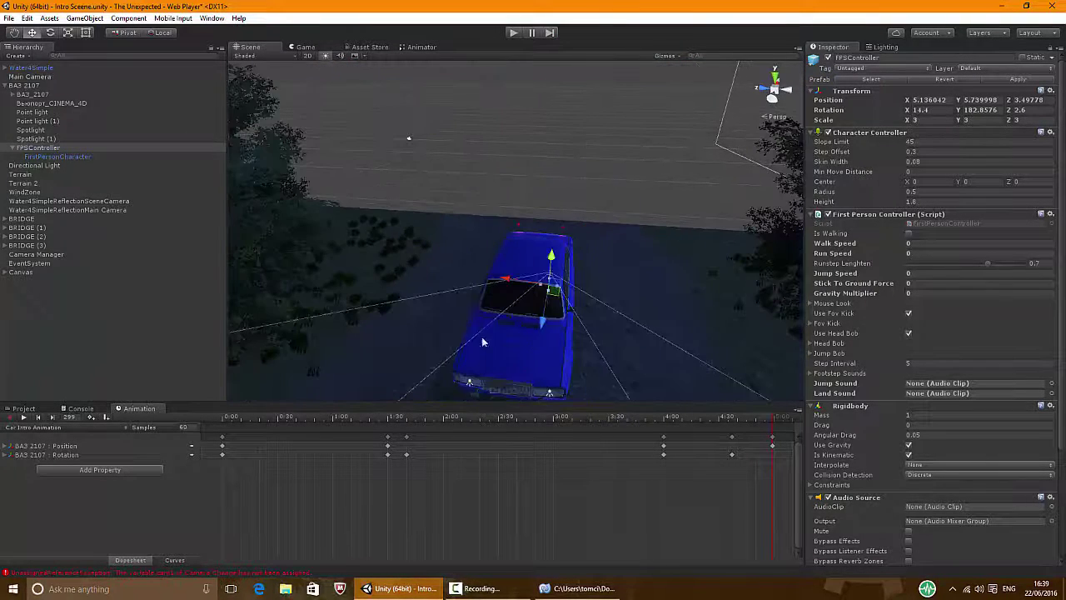
Open the Main Menu scene from the Sceenes folder, saving the changes to Intro Sceene
left_click(18, 410)
scroll(84, 471, "up", 3)
left_click(65, 474)
double_click(527, 461)
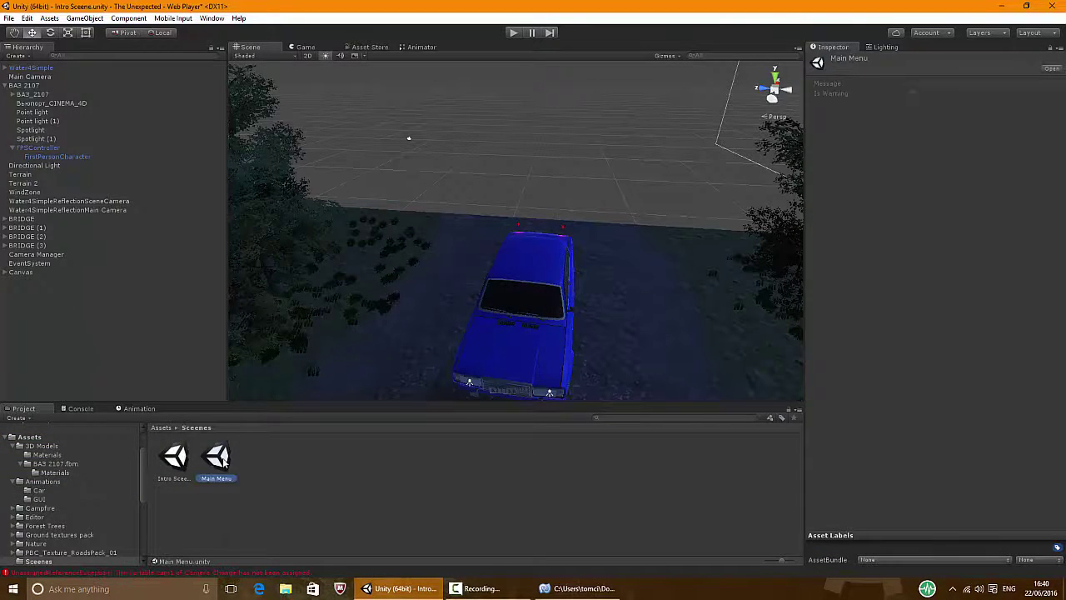
double_click(218, 458)
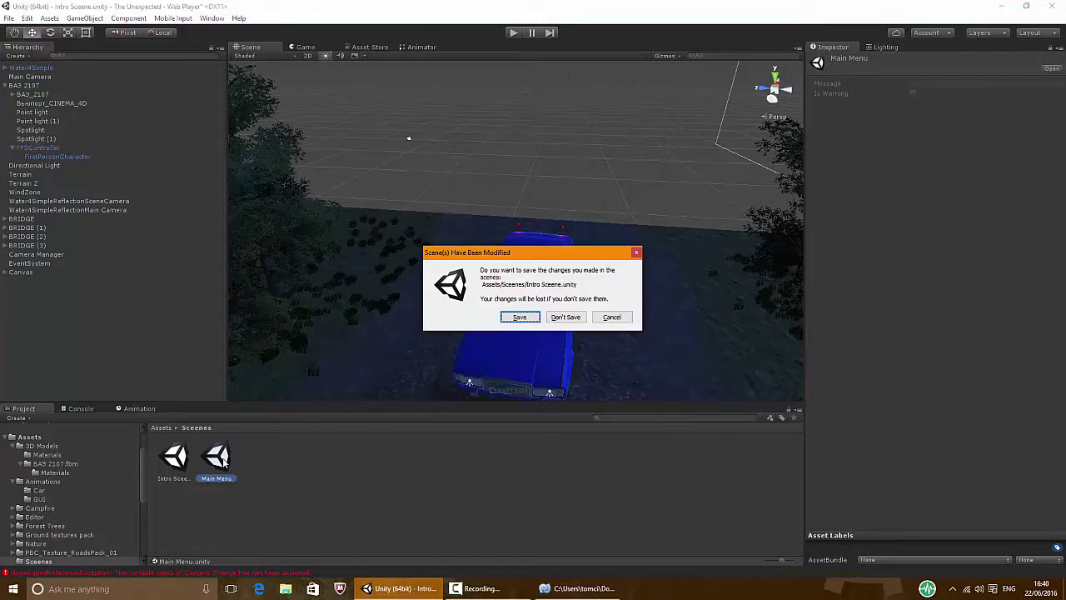
left_click(527, 321)
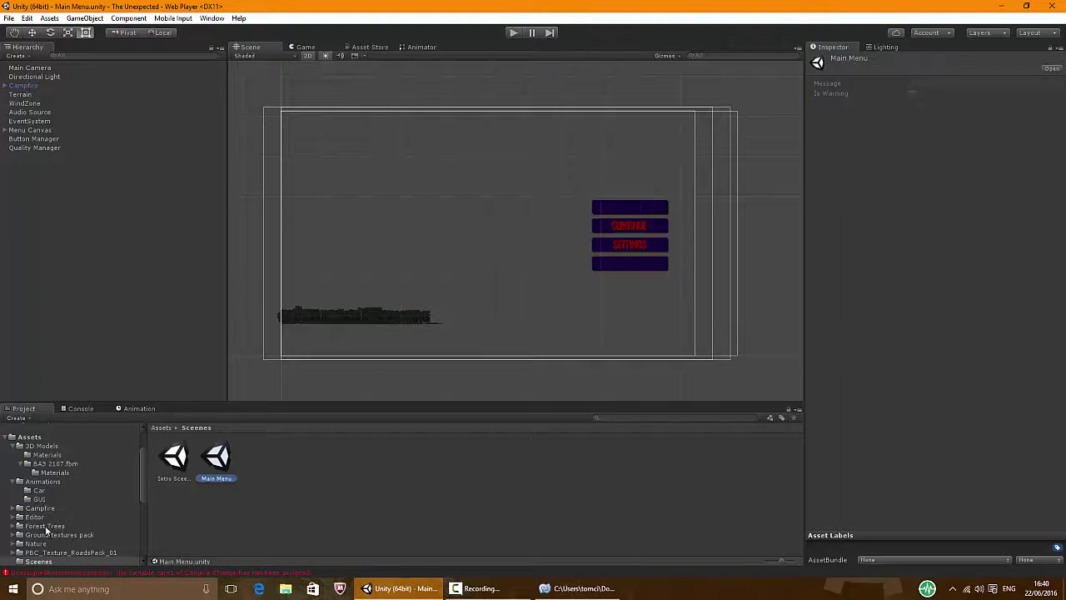
Open Menu Script from the Scripts folder in the code editor and find its StartGame function
key("Down")
double_click(215, 460)
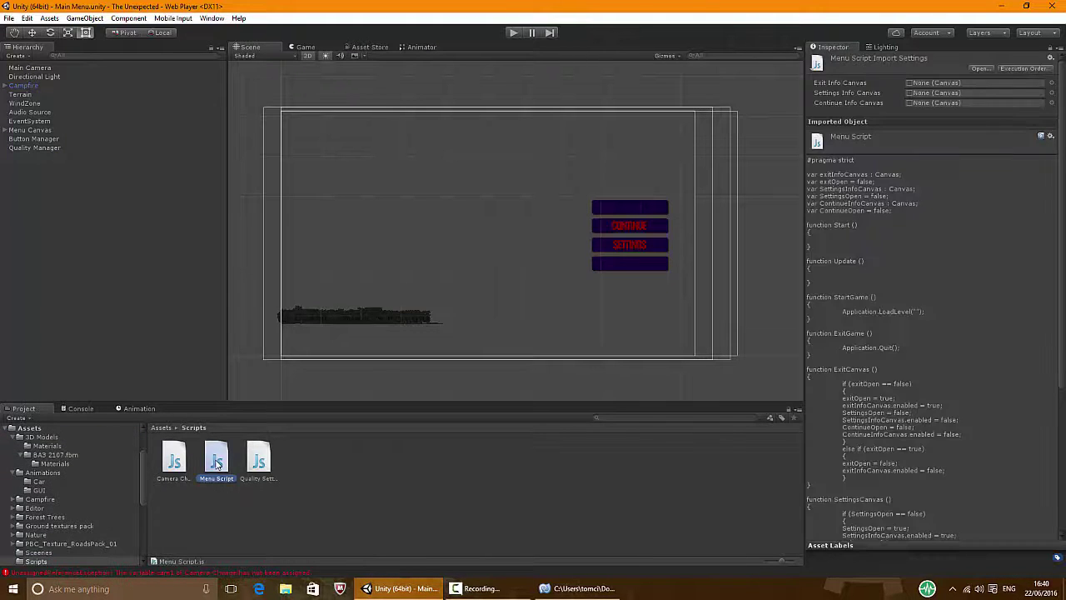
scroll(320, 240, "down", 2)
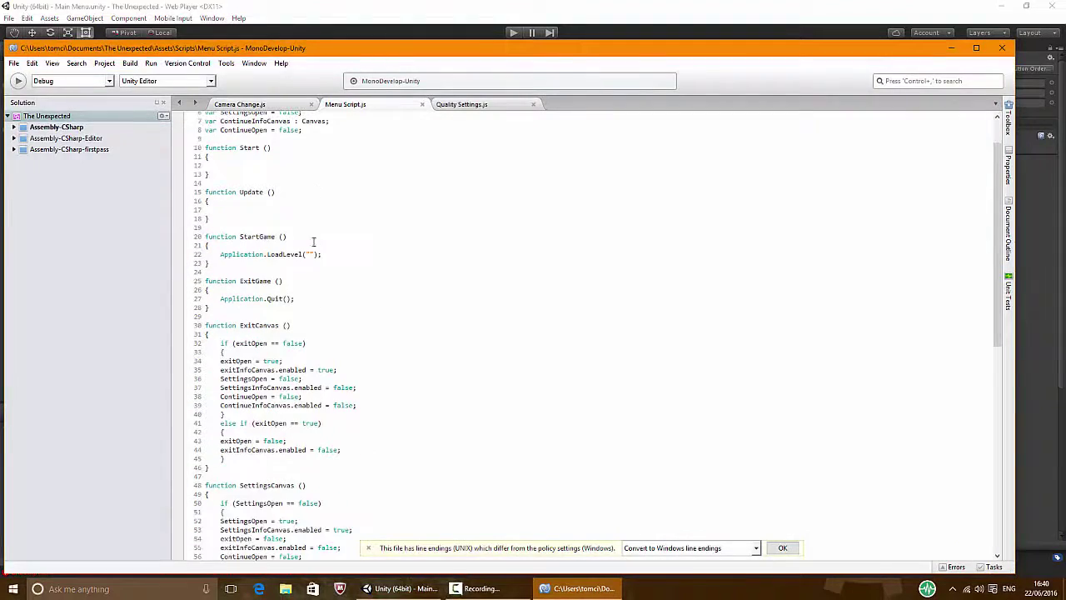
left_click_drag(388, 48, 1065, 134)
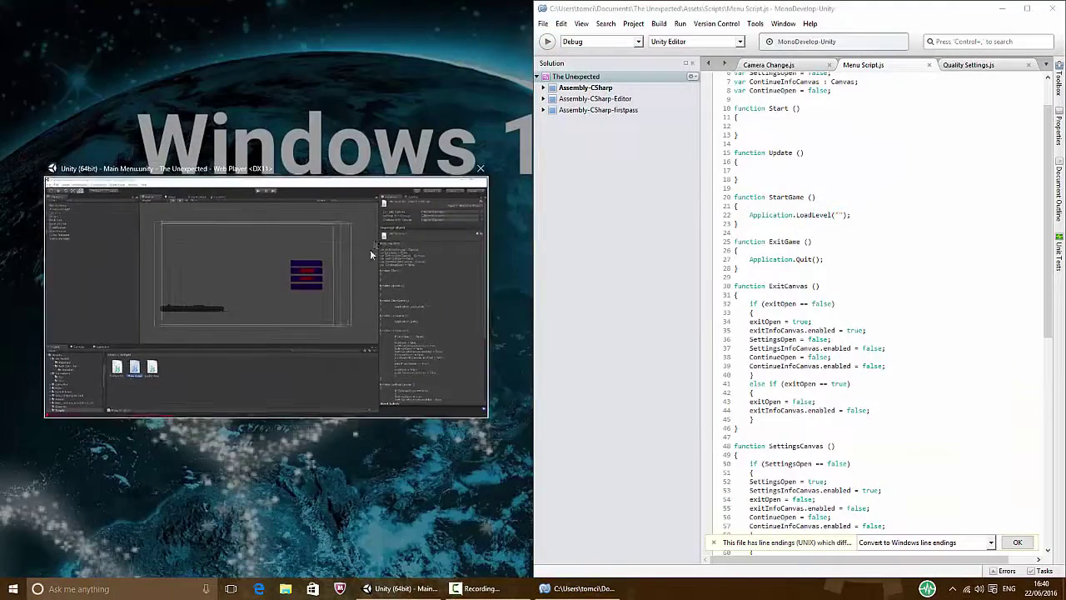
left_click(371, 254)
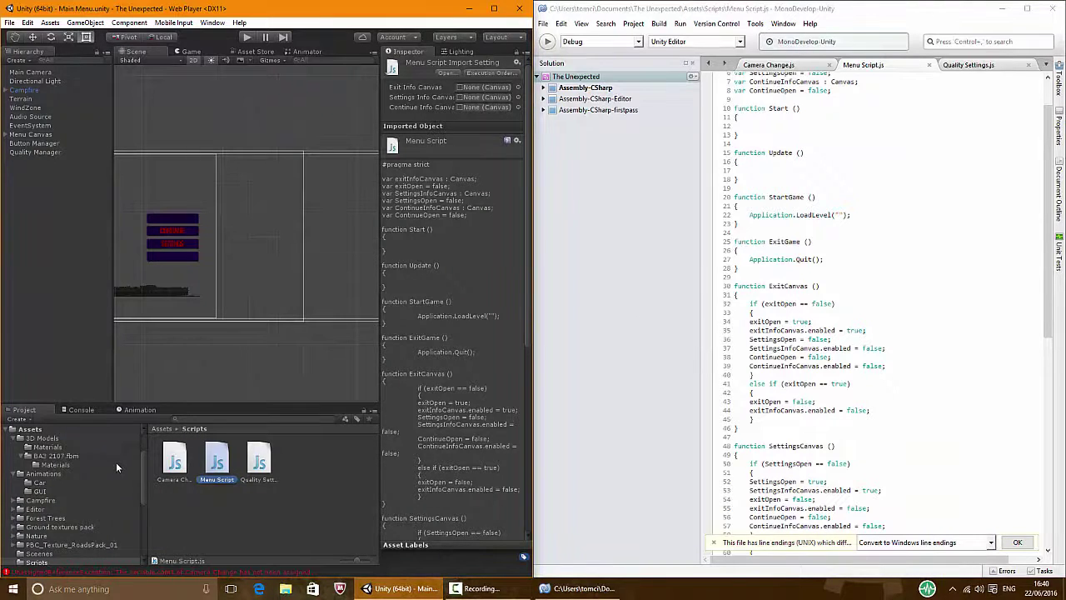
left_click(44, 431)
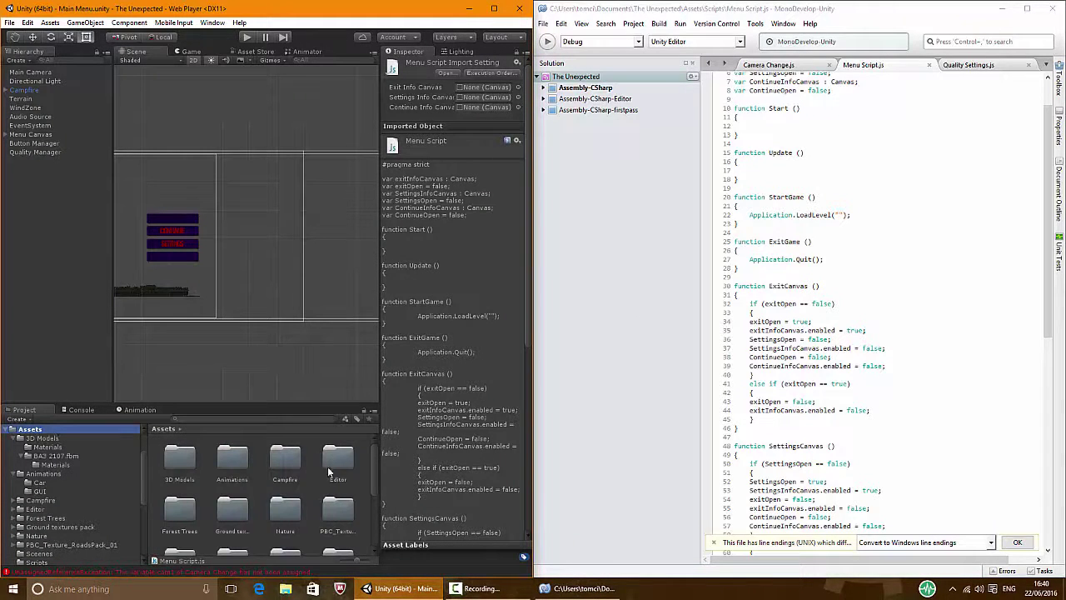
scroll(325, 472, "down", 2)
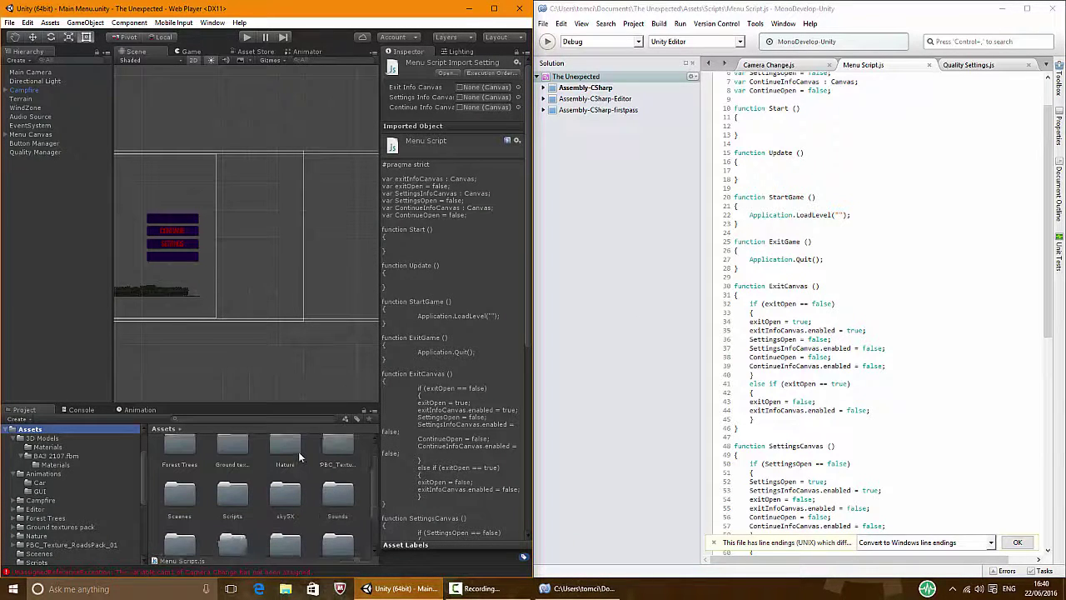
left_click_drag(434, 9, 447, 1)
left_click(578, 588)
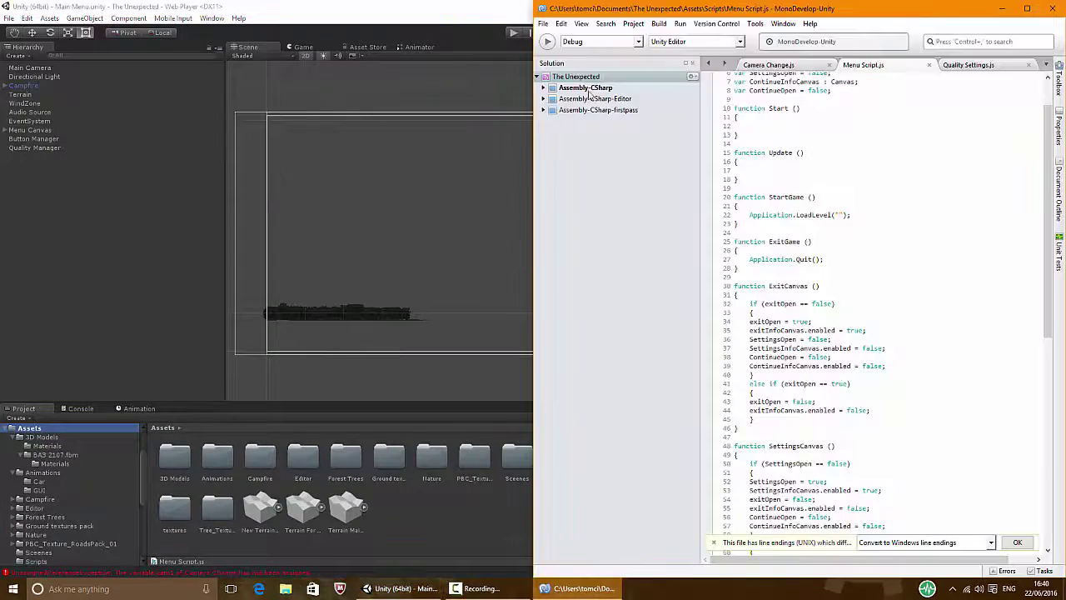
double_click(599, 8)
Look up the intro scene's file name, enter it in StartGame's Application.LoadLevel call in Menu Script.js, and save the script
left_click(402, 588)
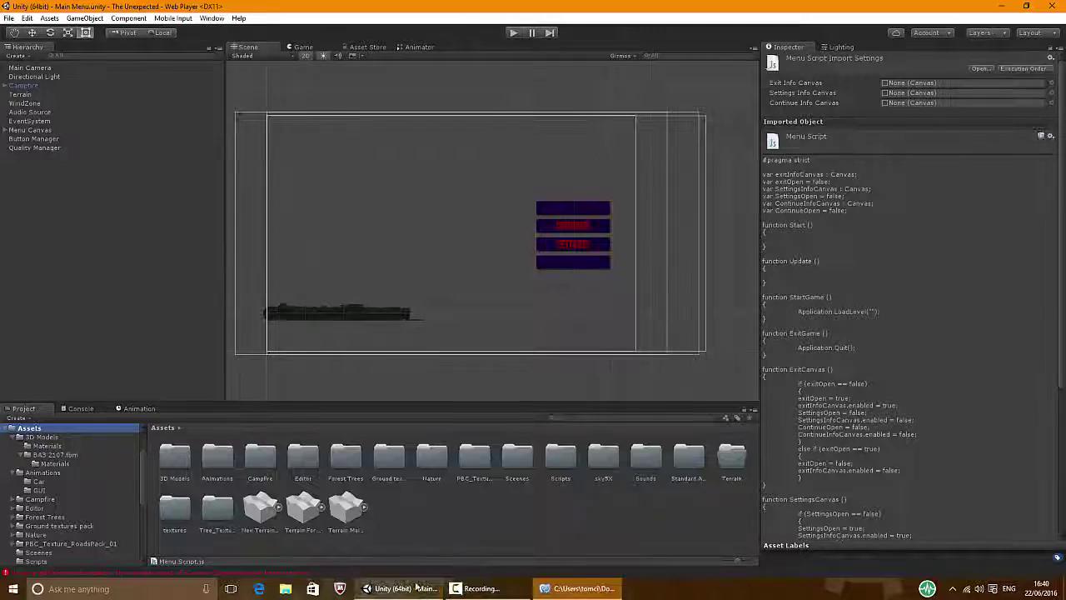
double_click(517, 458)
left_click(175, 463)
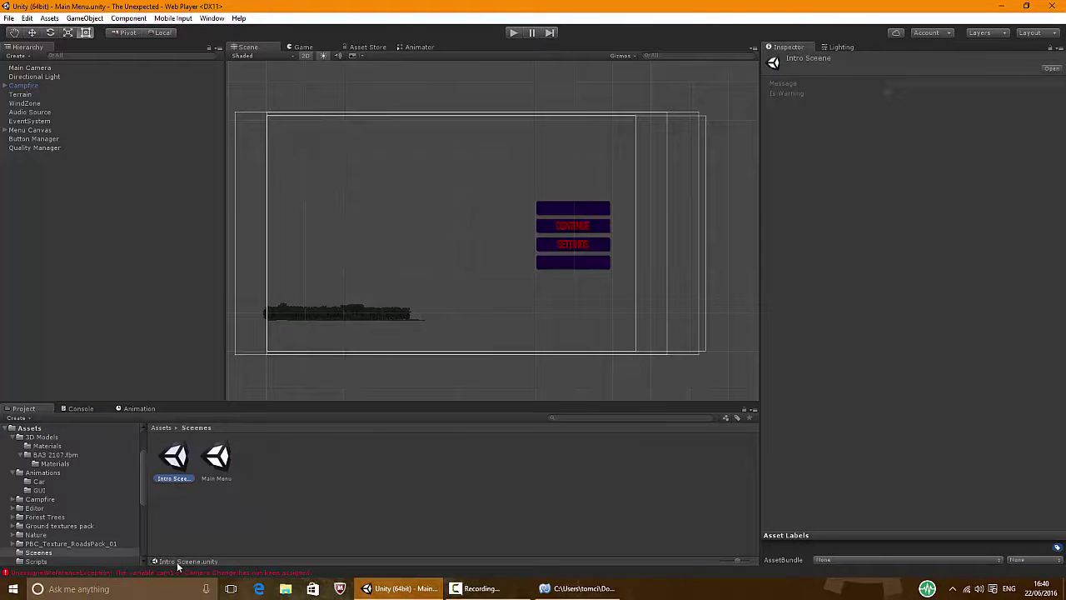
left_click(581, 588)
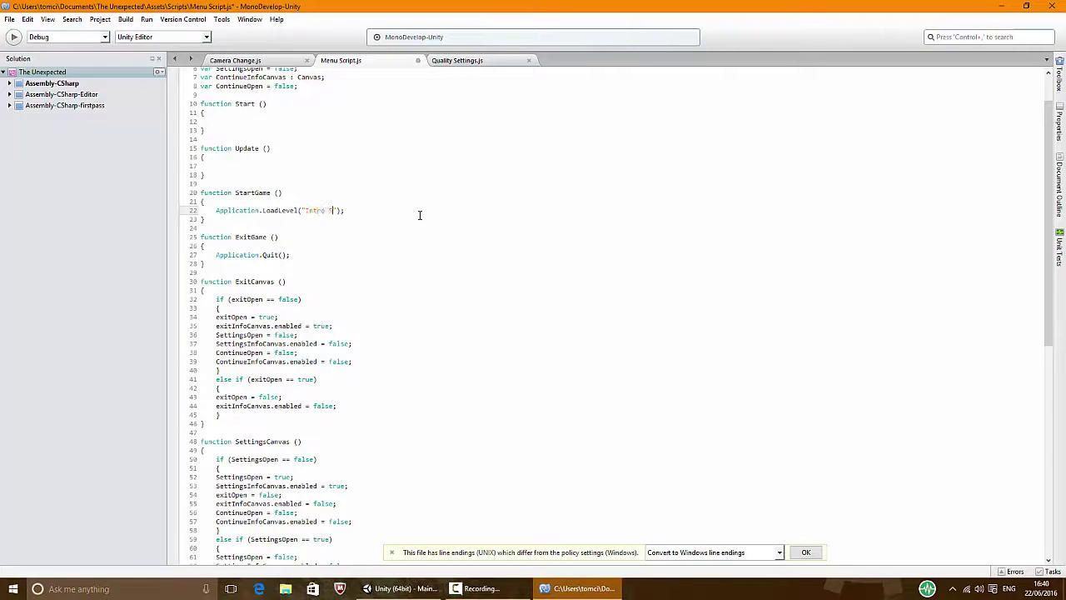
left_click(10, 19)
left_click(1000, 6)
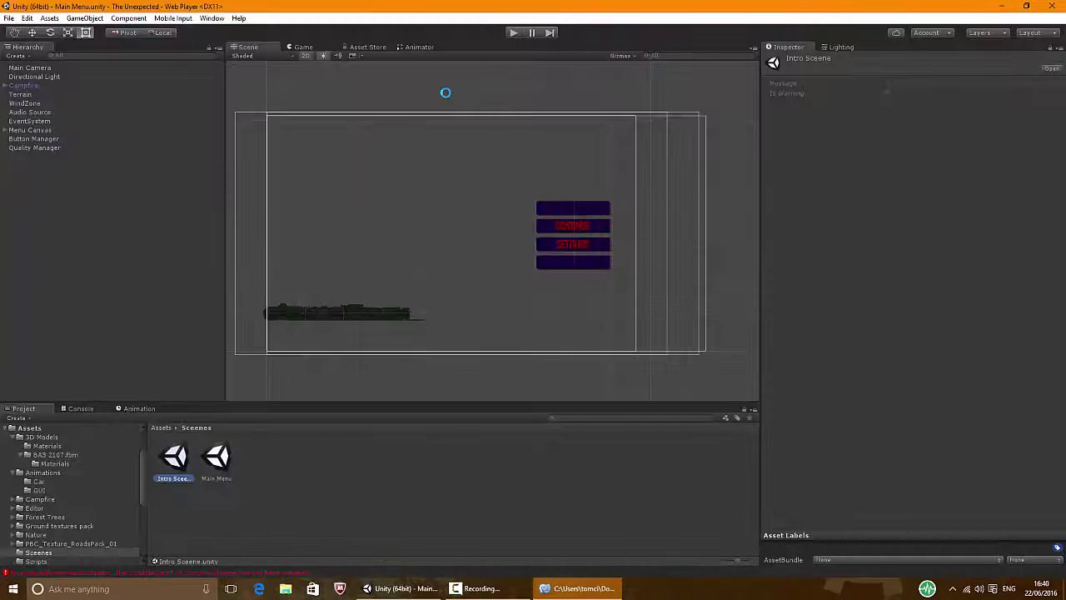
Add Intro Sceene to the Scenes In Build list after Main Menu in the Build Settings
left_click(10, 19)
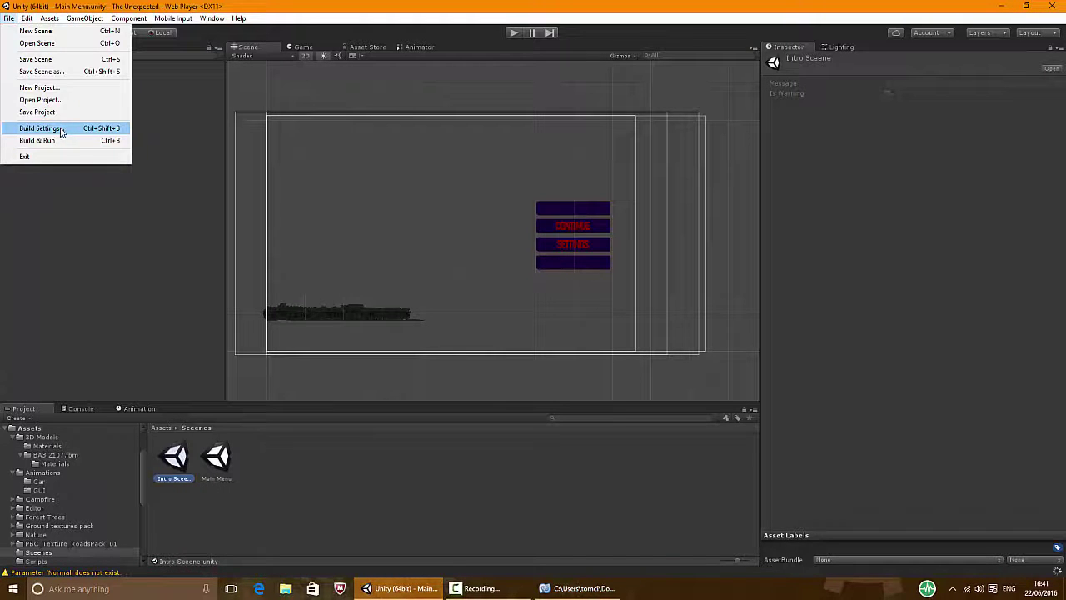
left_click(38, 128)
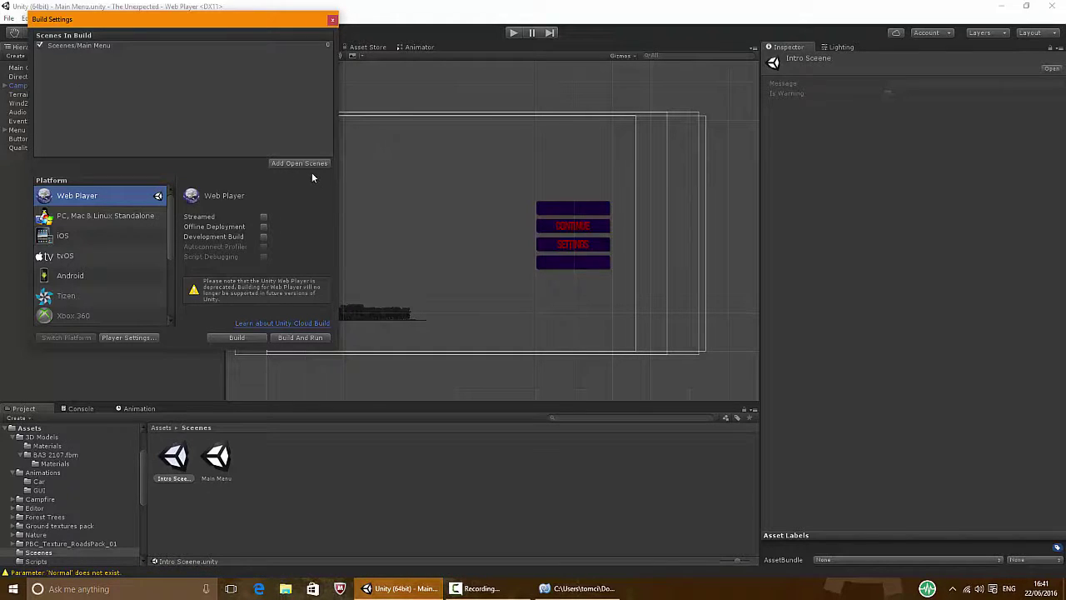
left_click_drag(186, 463, 96, 90)
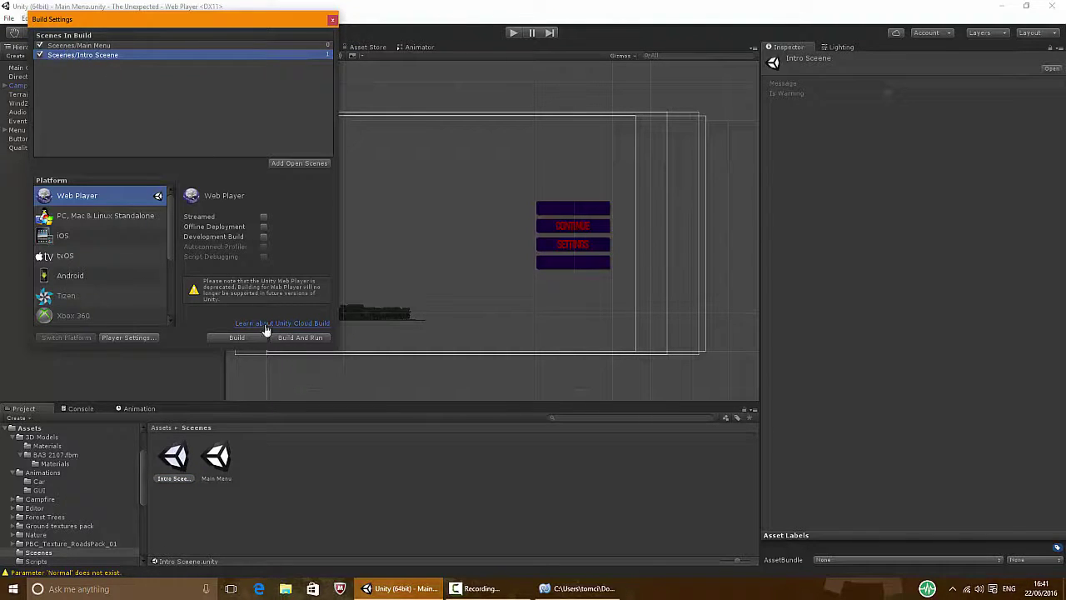
left_click(332, 21)
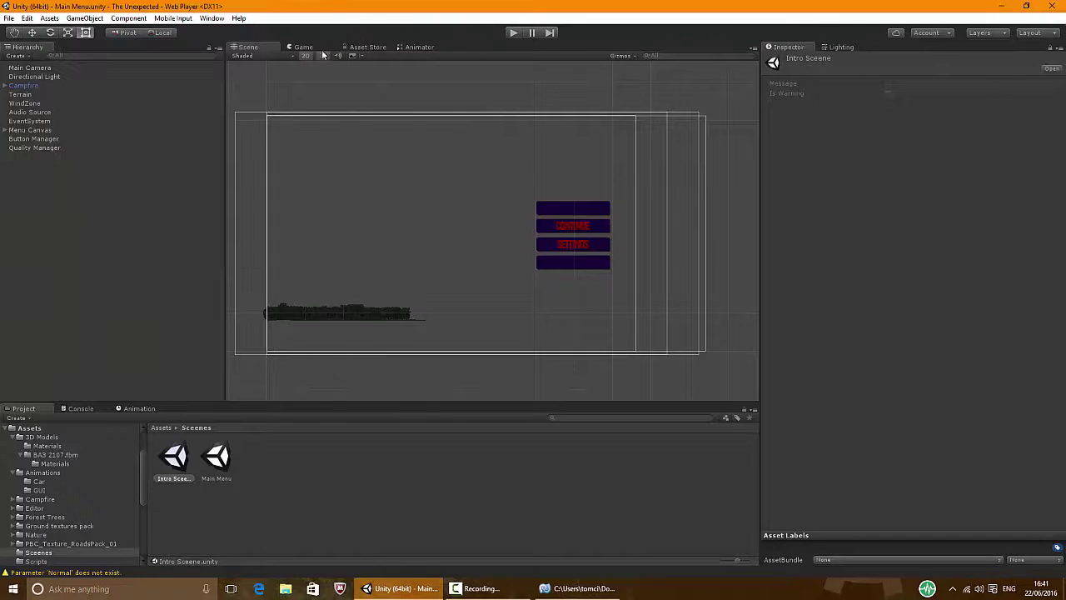
Inspect the Start Game Button's On Click setup and play-test Main Menu by starting the game from the menu
left_click(10, 131)
left_click(5, 130)
left_click(52, 139)
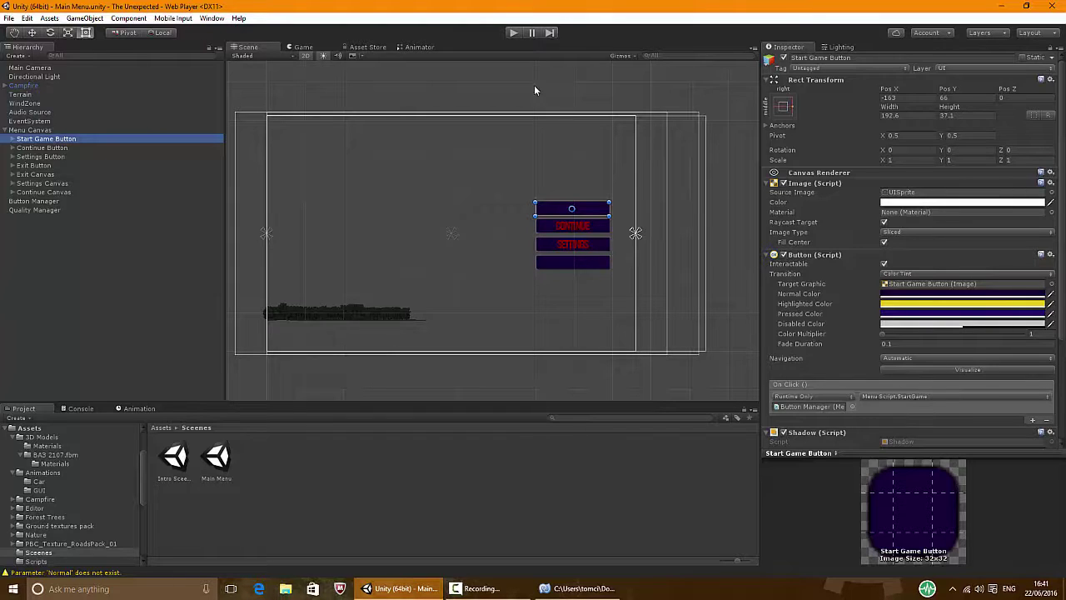
left_click(512, 35)
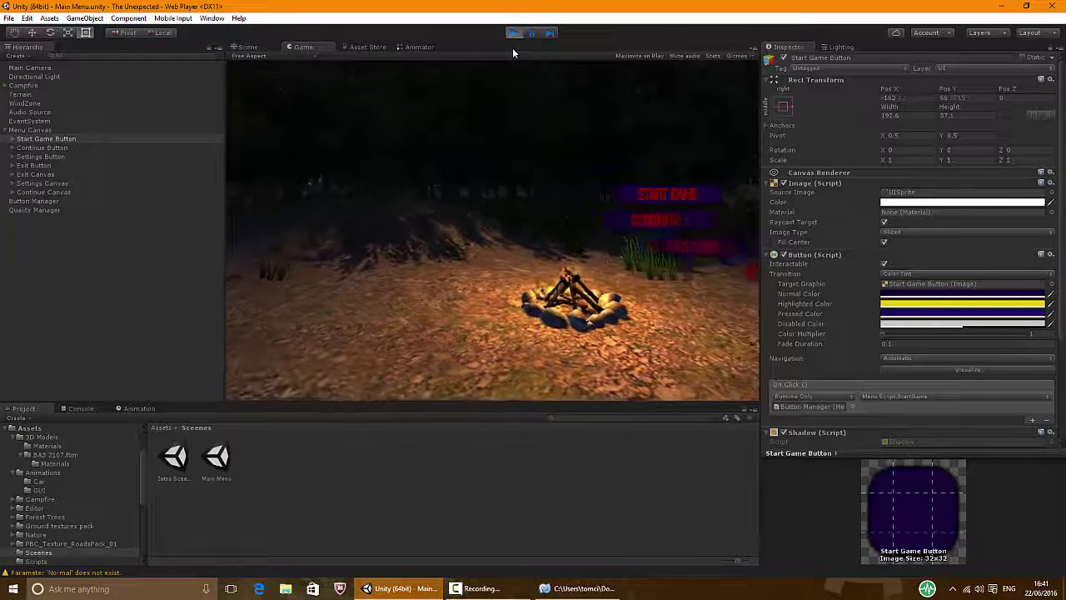
left_click(668, 194)
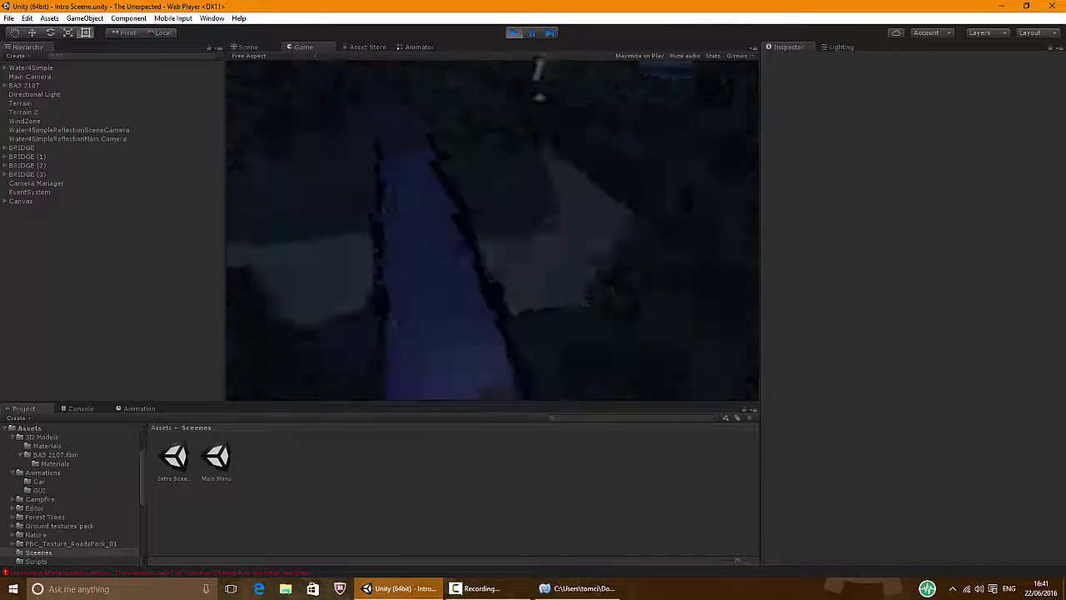
left_click(514, 33)
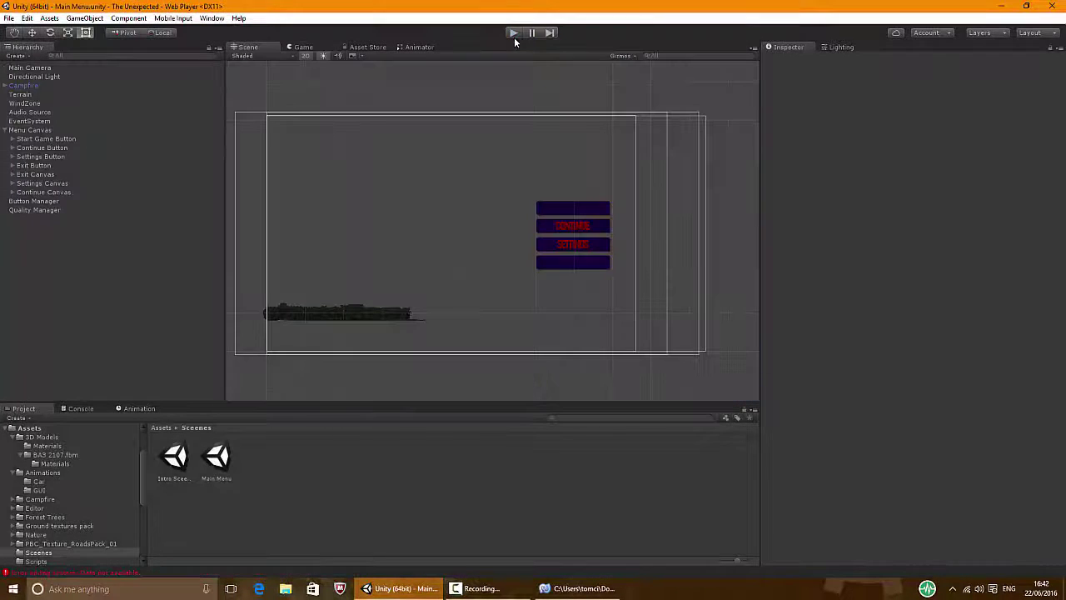
middle_click_drag(524, 232, 558, 228)
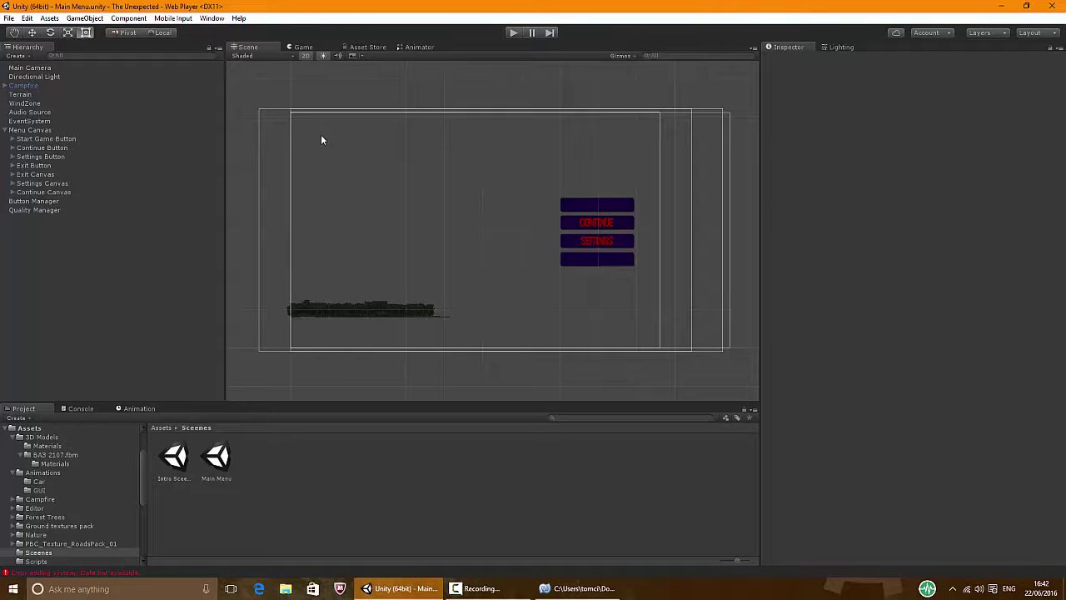
middle_click_drag(454, 192, 478, 197)
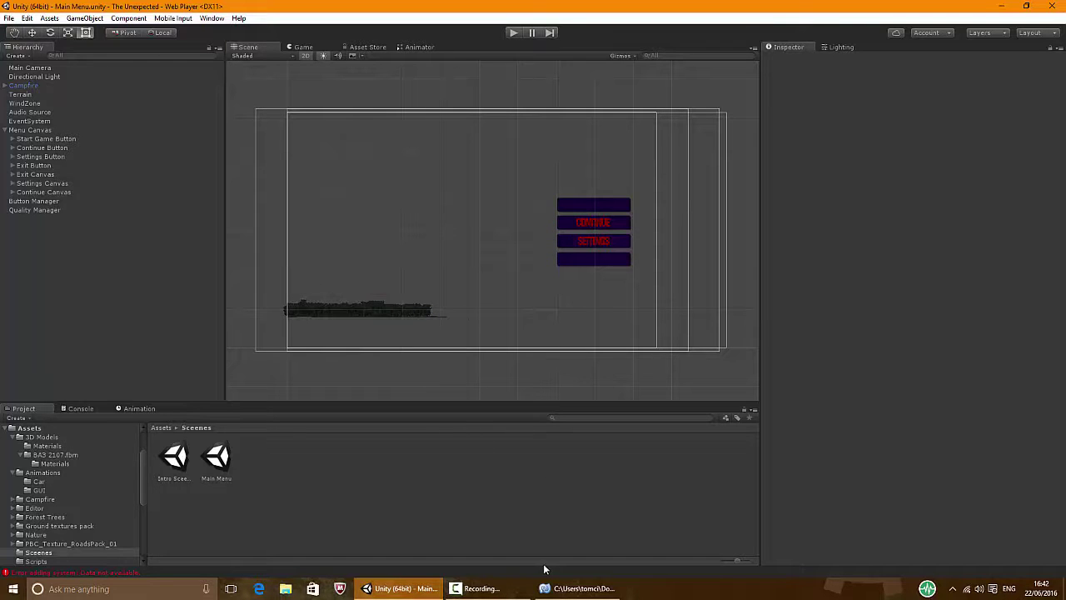
left_click(492, 588)
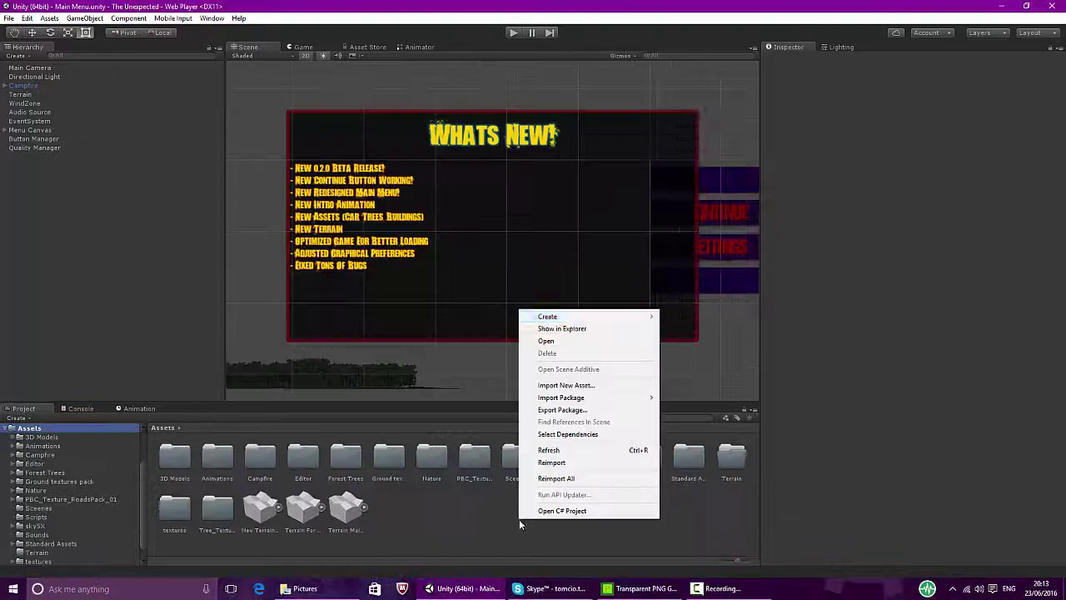
Create a folder named Pictures in Assets and open it
left_click(708, 15)
type("GPictures")
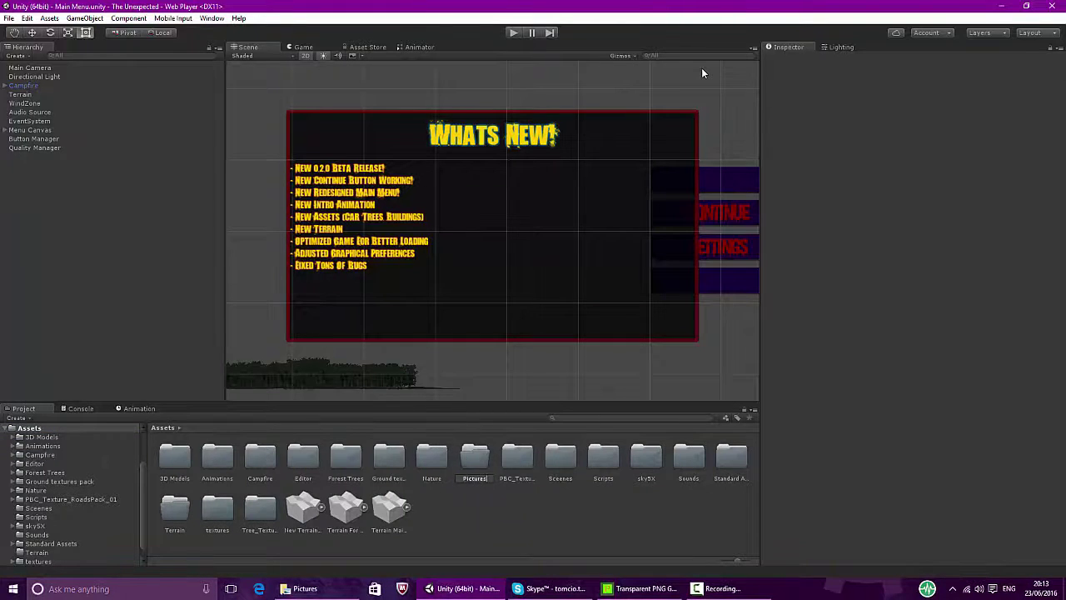
key("Return")
double_click(515, 458)
Import the Esc, F, P, Shift, Space, WASD and Z transparent key images from the computer's Pictures folder into the project's Pictures folder
left_click(332, 588)
left_click_drag(631, 288, 751, 288)
left_click(863, 342, "ctrl")
left_click(476, 350, "ctrl")
left_click(399, 351, "ctrl")
left_click(408, 406, "ctrl")
left_click_drag(409, 406, 224, 507)
scroll(521, 367, "up", 1)
left_click(409, 458)
left_click(341, 456)
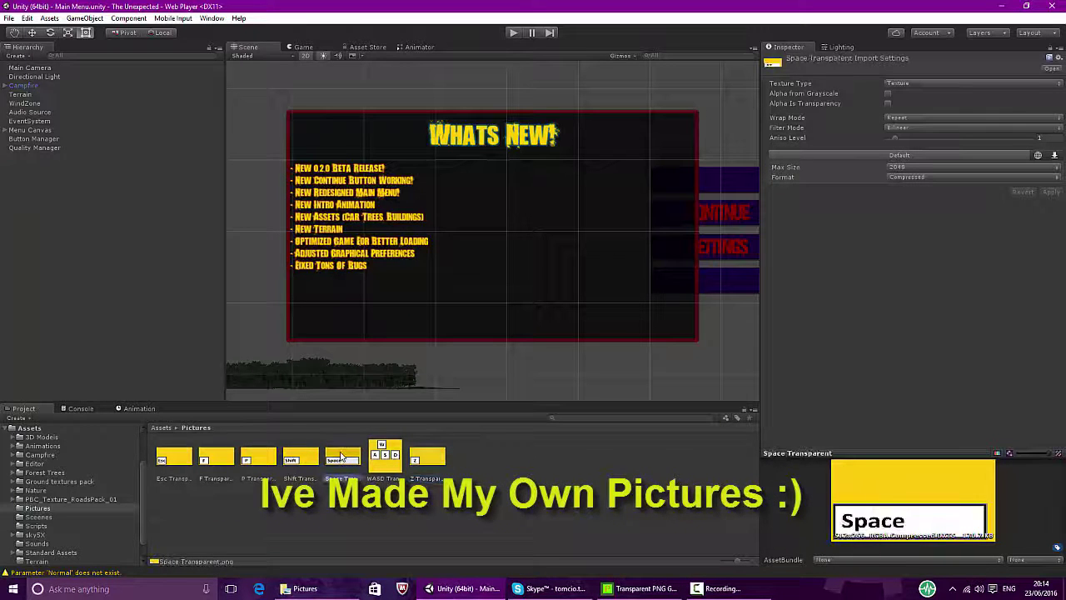
Try other texture types on the Esc Transparent image, return it to Texture, and check its enlarged preview
left_click(170, 463)
left_click(941, 84)
left_click(935, 108)
left_click(938, 83)
left_click(940, 181)
left_click(940, 83)
left_click(917, 156)
left_click(971, 83)
left_click(914, 95)
left_click(999, 454)
left_click(998, 454)
left_click(998, 454)
left_click_drag(1008, 453, 1000, 379)
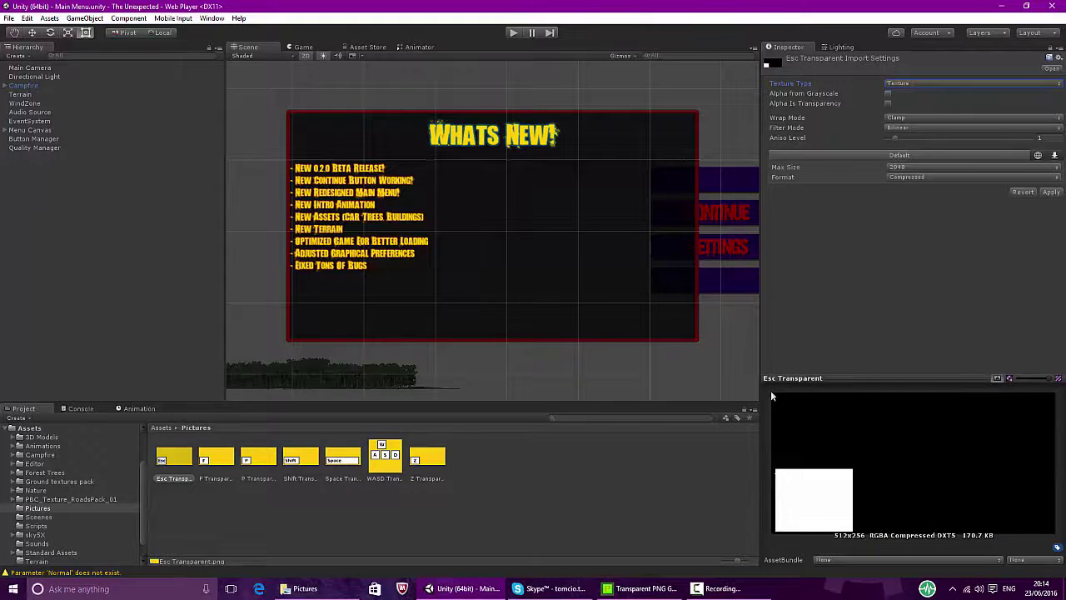
left_click(385, 456)
left_click(611, 318)
left_click(62, 213)
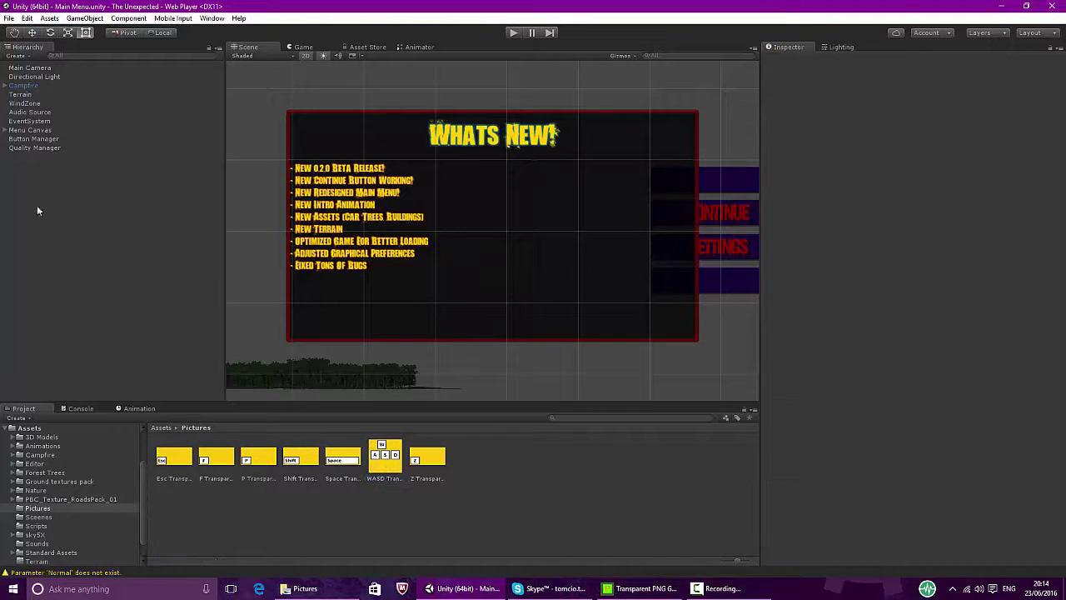
Add a Raw Image under Whats New Canvas and assign it the WASD Transparent texture
left_click(6, 131)
left_click(42, 202)
right_click(52, 203)
mouse_move(72, 357)
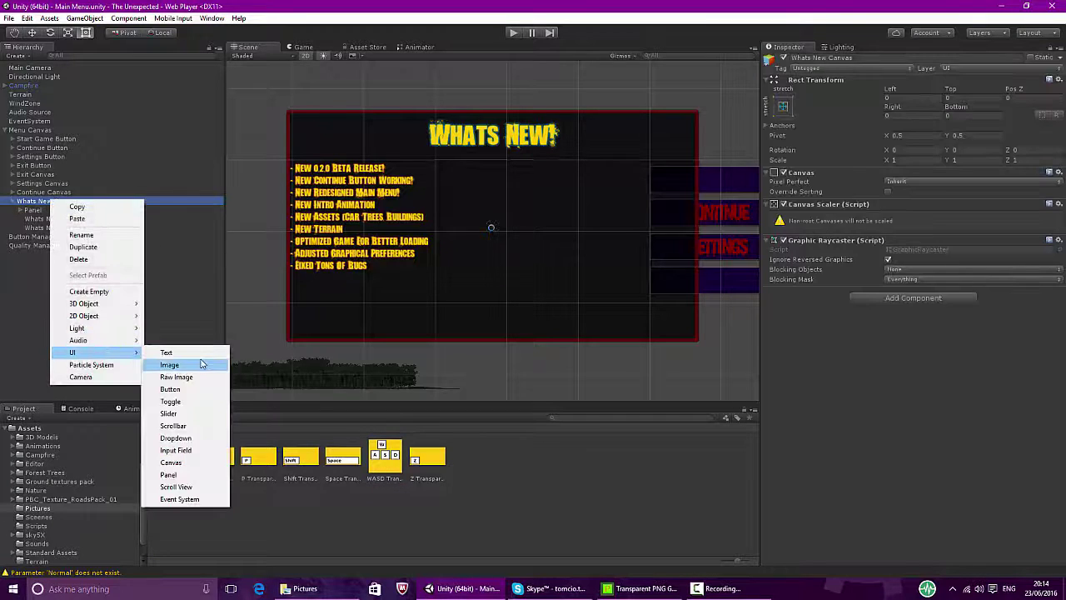
left_click(202, 376)
left_click_drag(385, 456, 903, 193)
Position the new key image on the Whats New panel and rename it WASD
left_click_drag(527, 244, 554, 244)
key("ctrl+z")
left_click_drag(488, 227, 512, 193)
right_click(63, 237)
left_click(100, 274)
type("WASD")
key("Return")
Duplicate the WASD image, assign the Space Transparent texture to a copy, and rename that copy Space
key("ctrl+d")
key("ctrl+d")
key("ctrl+d")
left_click(59, 246)
left_click_drag(351, 470, 966, 192)
right_click(104, 245)
left_click(138, 278)
type("Space")
key("Return")
Position and resize the Space key image beneath the WASD keys on the Whats New panel
left_click_drag(514, 220, 623, 255)
left_click_drag(580, 205, 581, 210)
left_click_drag(576, 267, 566, 192)
left_click_drag(575, 152, 563, 154)
left_click_drag(542, 196, 541, 234)
left_click(547, 472)
left_click(38, 245)
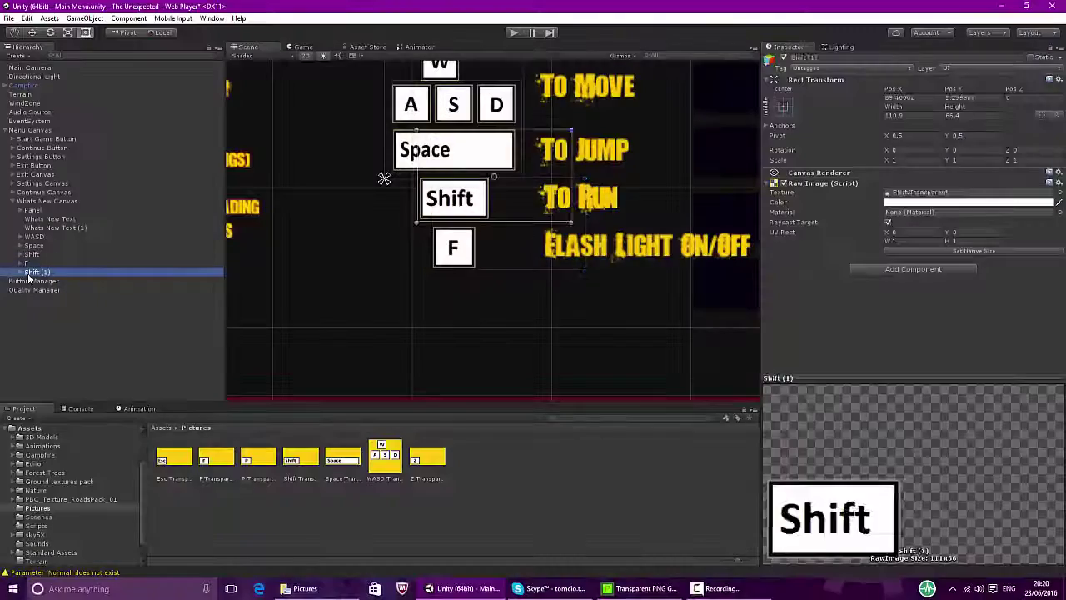
Duplicate the F key entry below the original, assign the P Transparent texture to the copy, and rename it P
left_click(25, 263)
key("ctrl+d")
left_click_drag(454, 247, 461, 291)
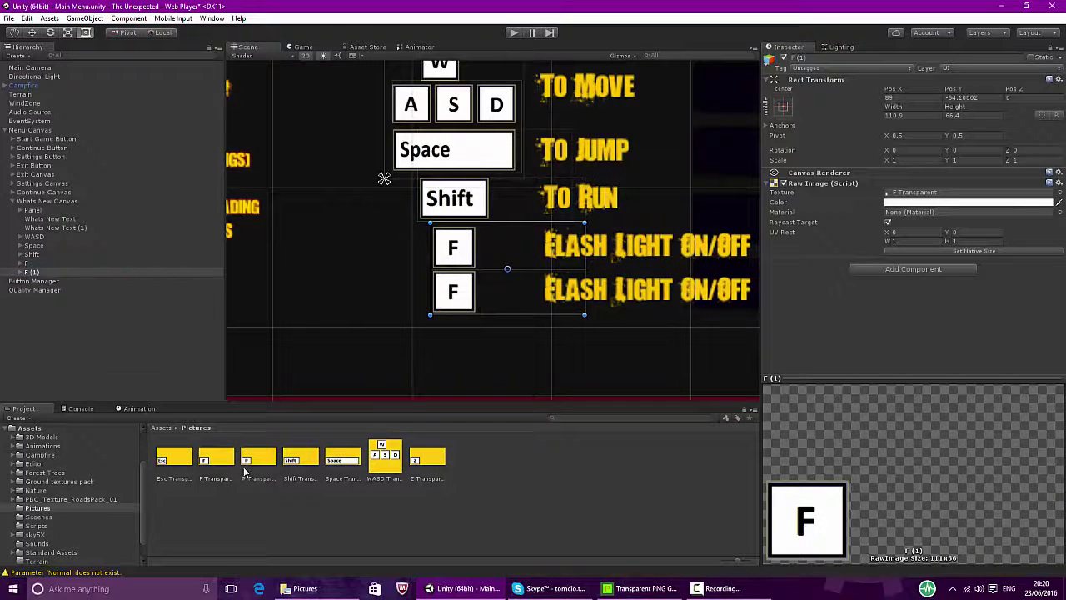
left_click_drag(261, 464, 906, 192)
right_click(32, 272)
left_click(70, 308)
type("P")
key("Return")
Change the text of the P key entry to "In Game Map"
left_click(20, 271)
left_click(39, 281)
left_click(833, 206)
type("In Game Map")
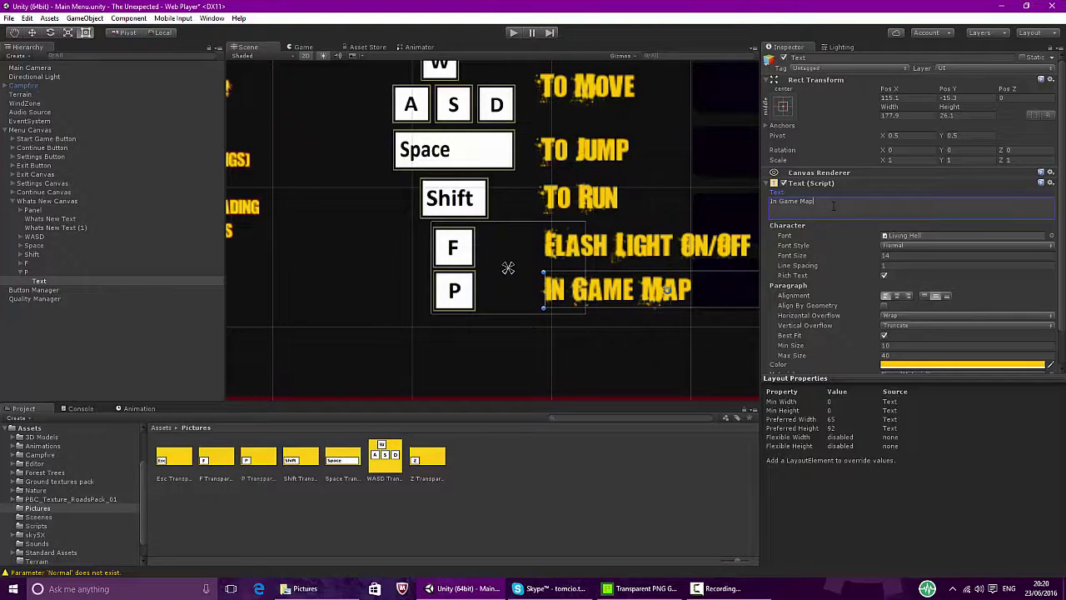
left_click(20, 272)
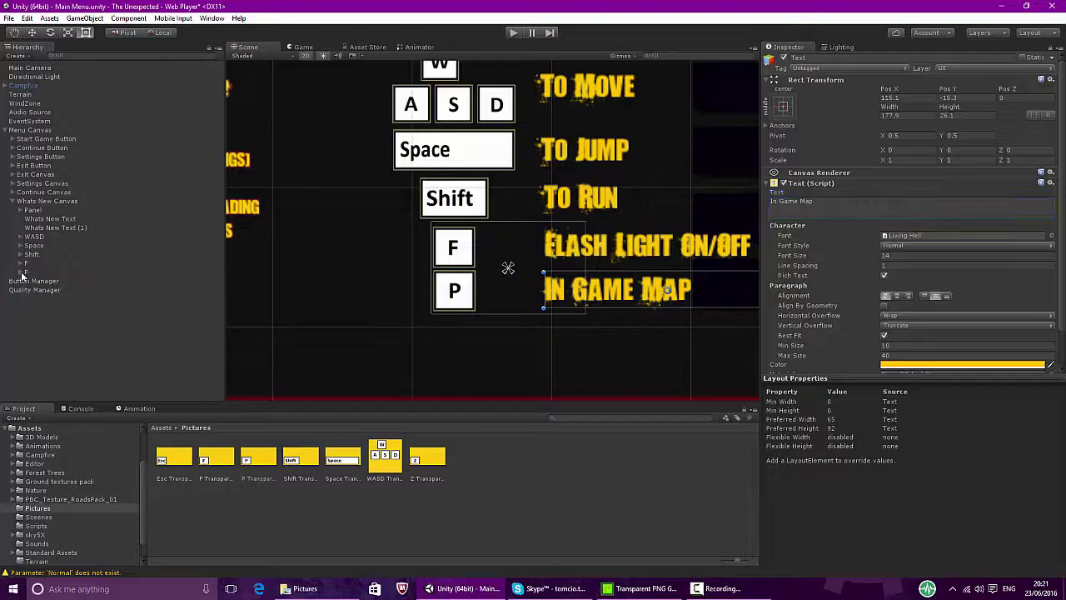
Duplicate the P key entry, rename the copy Z, and place it directly below the P entry
left_click(27, 273)
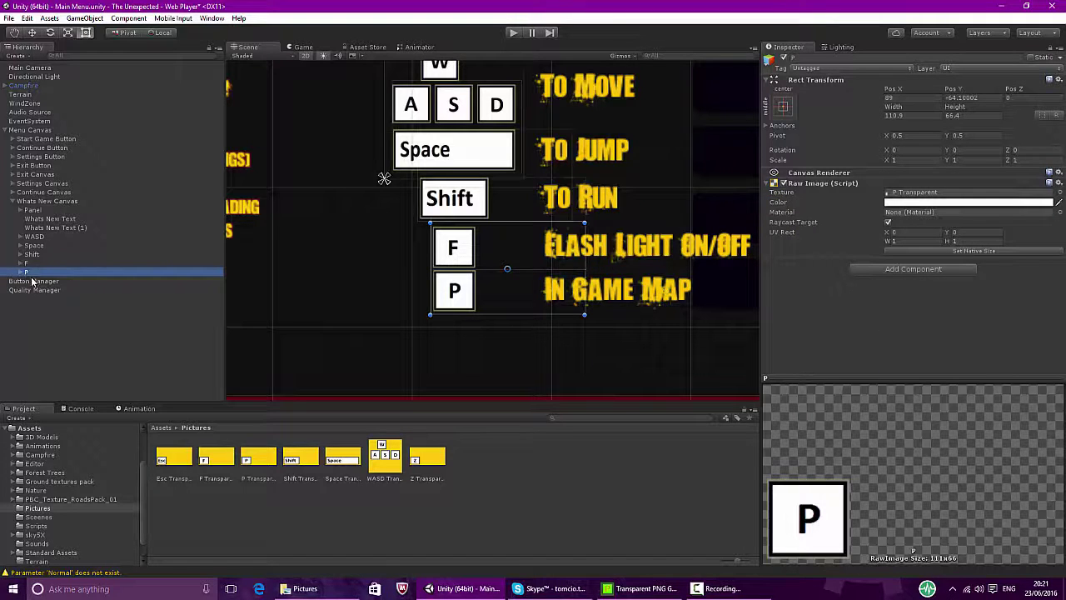
key("ctrl+d")
right_click(32, 279)
left_click(55, 317)
type("Z")
key("Return")
left_click_drag(468, 296, 468, 340)
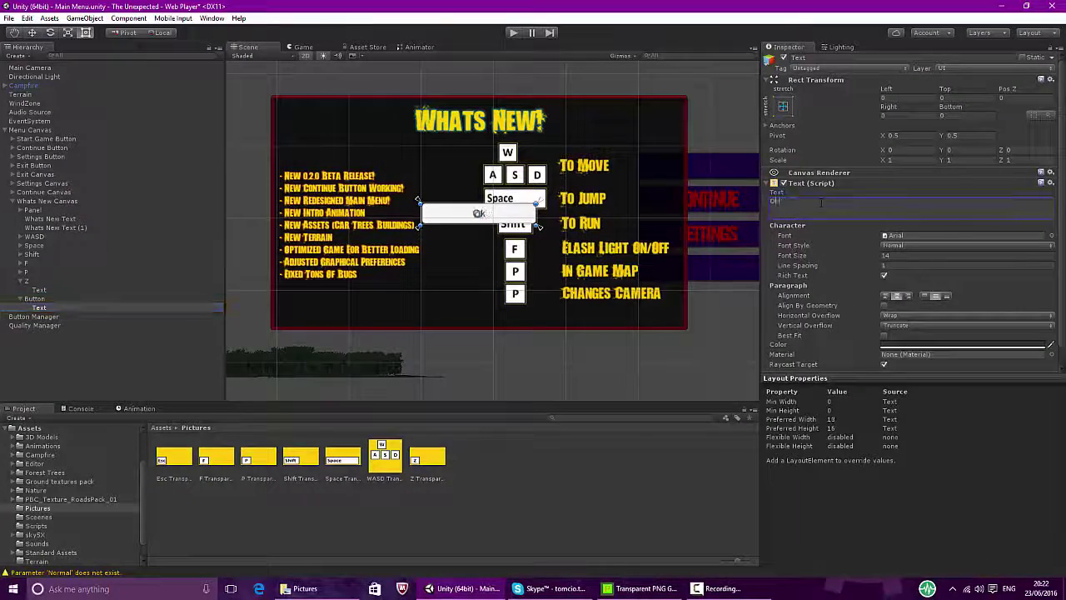
Label the new button "Ok Let Me Play!" and color its text dark red (7F0000FF)
left_click(928, 344)
left_click(112, 92)
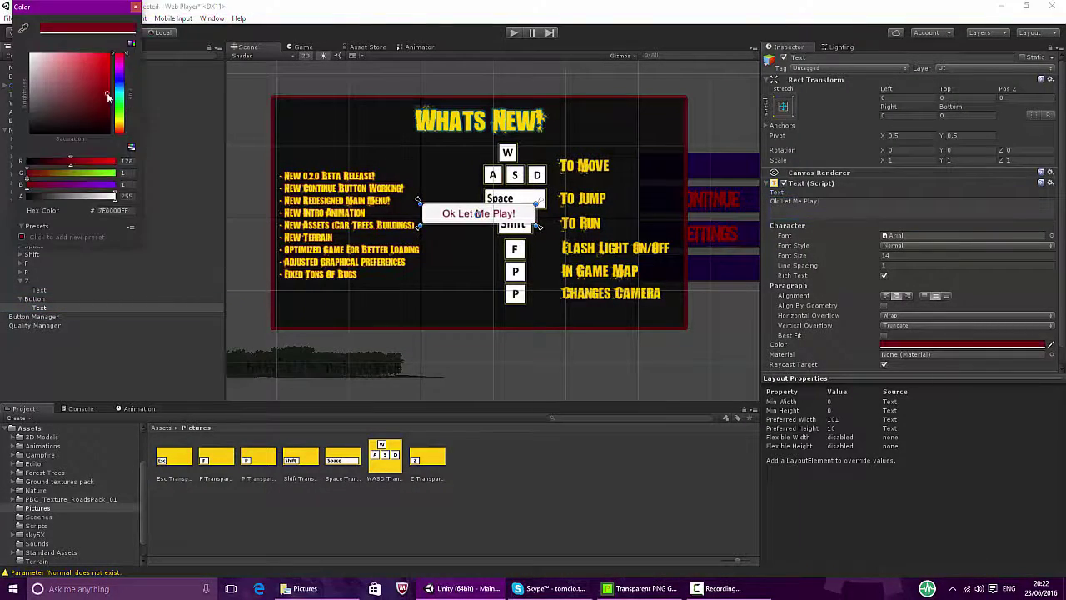
left_click(135, 6)
Assign the shlop rg font from Standard Assets to the new button's Text
left_click(38, 428)
left_click(39, 299)
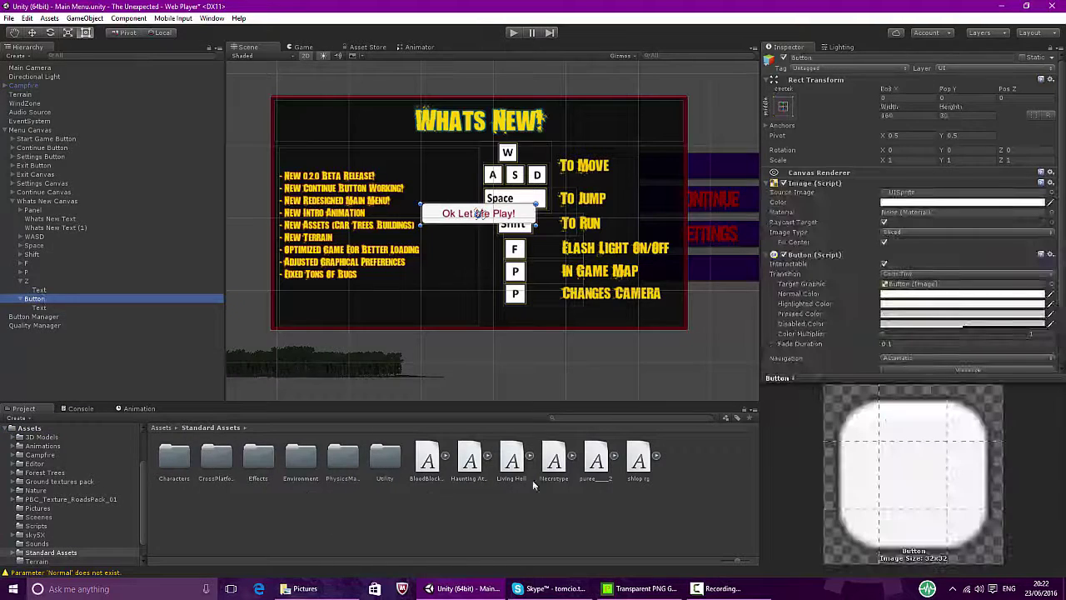
left_click(45, 308)
scroll(815, 262, "down", 5)
scroll(815, 257, "up", 5)
left_click_drag(638, 458, 883, 237)
left_click(894, 256)
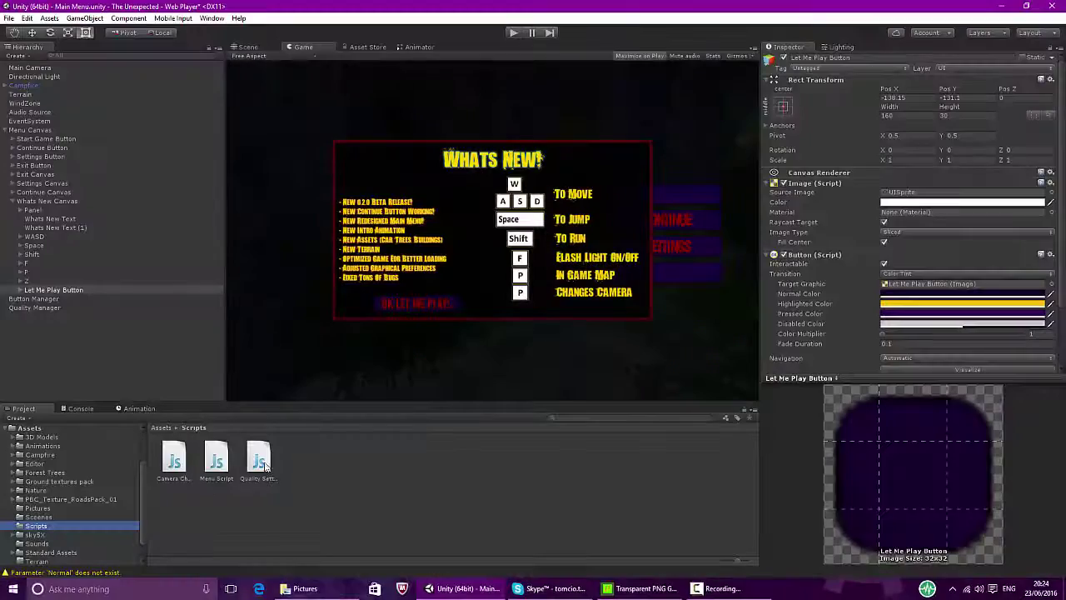
Open Menu Script and declare WhatsNewInfoCanvas as a Canvas and WhatsNewOpen as true below the existing variables
double_click(232, 464)
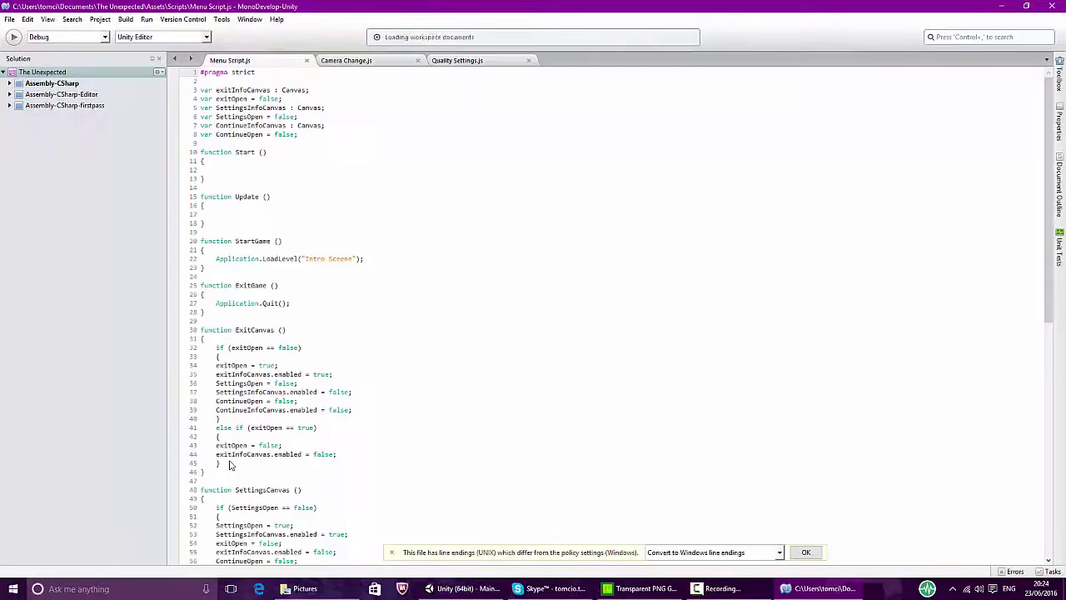
key("Return")
key("Return")
key("Up")
key("Up")
type("var ")
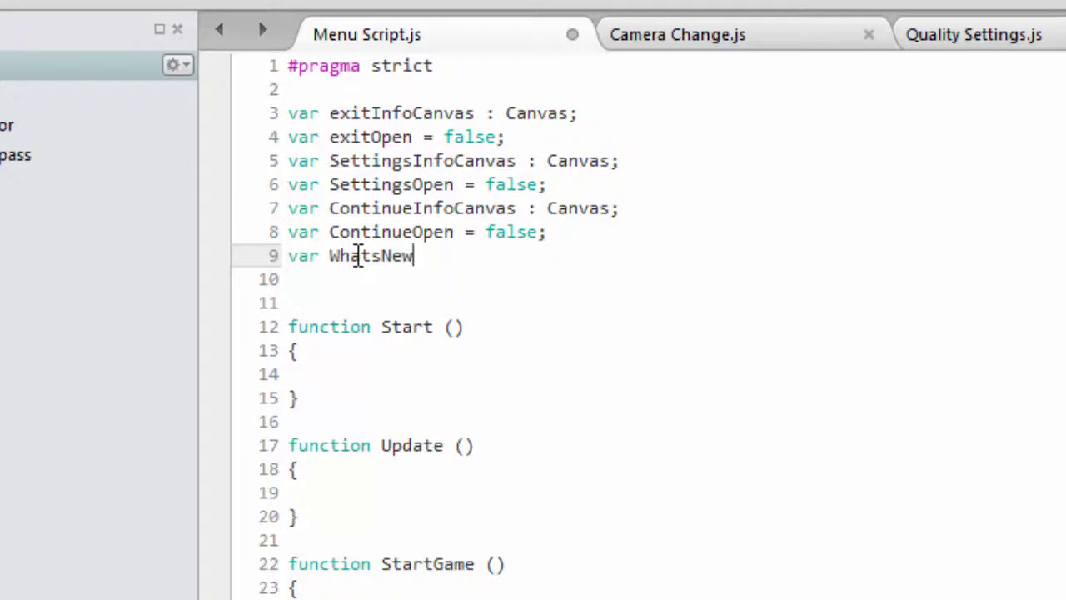
type("WhatsNewInfoCanvas : Canvas;")
key("Return")
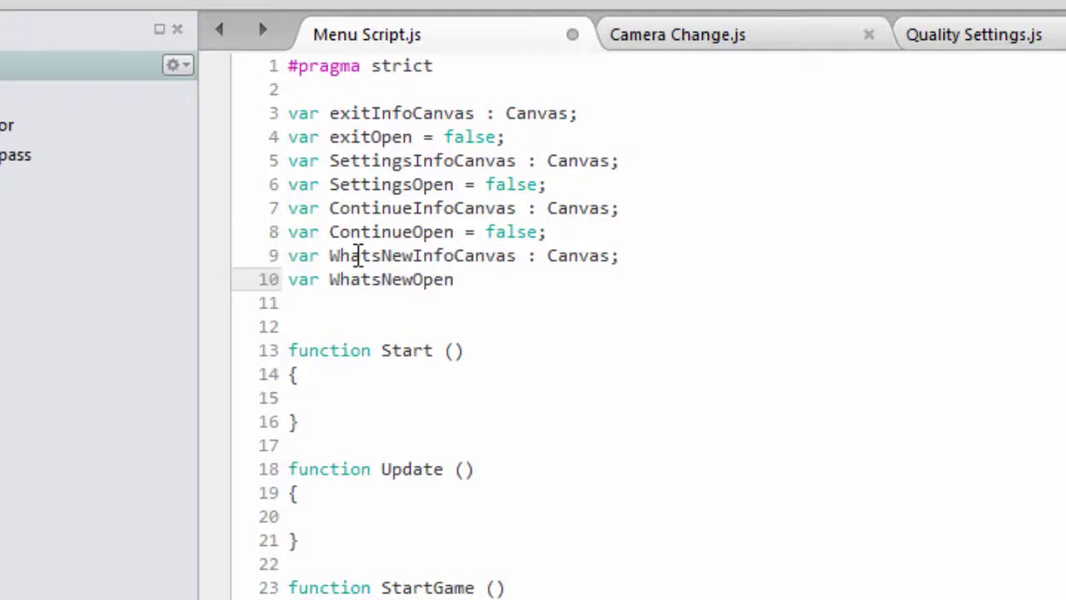
Copy the ContinueCanvas function, paste it at the end of the script, and name the copy for the WhatsNew canvas
scroll(368, 248, "down", 12)
left_click_drag(291, 356, 310, 598)
key("ctrl+c")
left_click(310, 502)
key("Return")
key("Return")
key("ctrl+v")
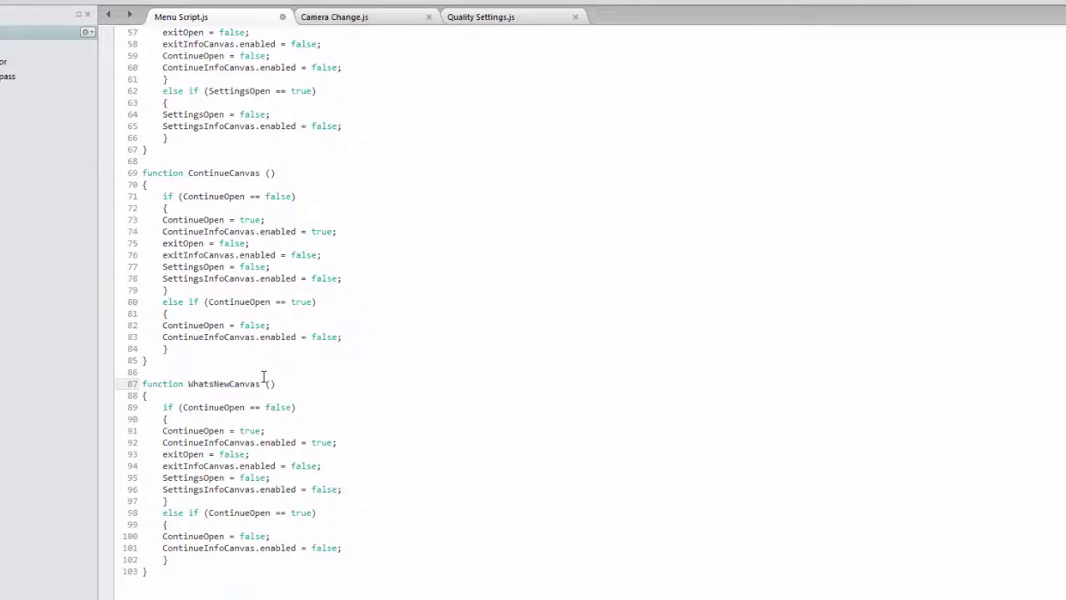
Replace ContinueOpen with WhatsNewOpen in the two assignments of the copied WhatsNew function
scroll(269, 421, "up", 18)
double_click(222, 139)
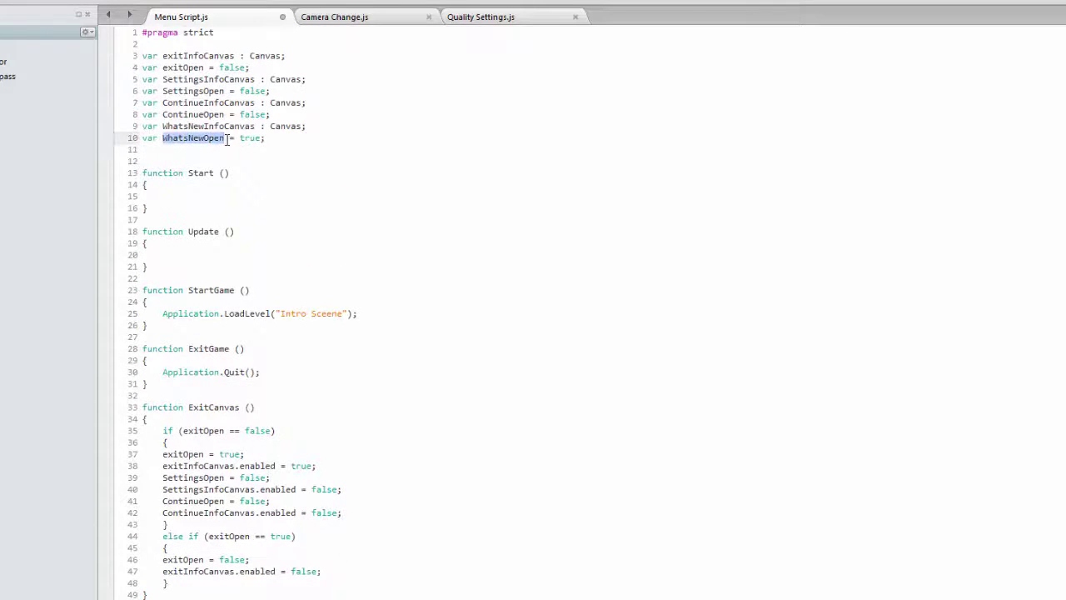
scroll(333, 281, "down", 19)
double_click(192, 405)
key("ctrl+v")
double_click(192, 511)
key("ctrl+v")
Delete the exit and settings lines from the WhatsNew function's if block and add a blank line before else if
left_click_drag(163, 429, 342, 464)
key("BackSpace")
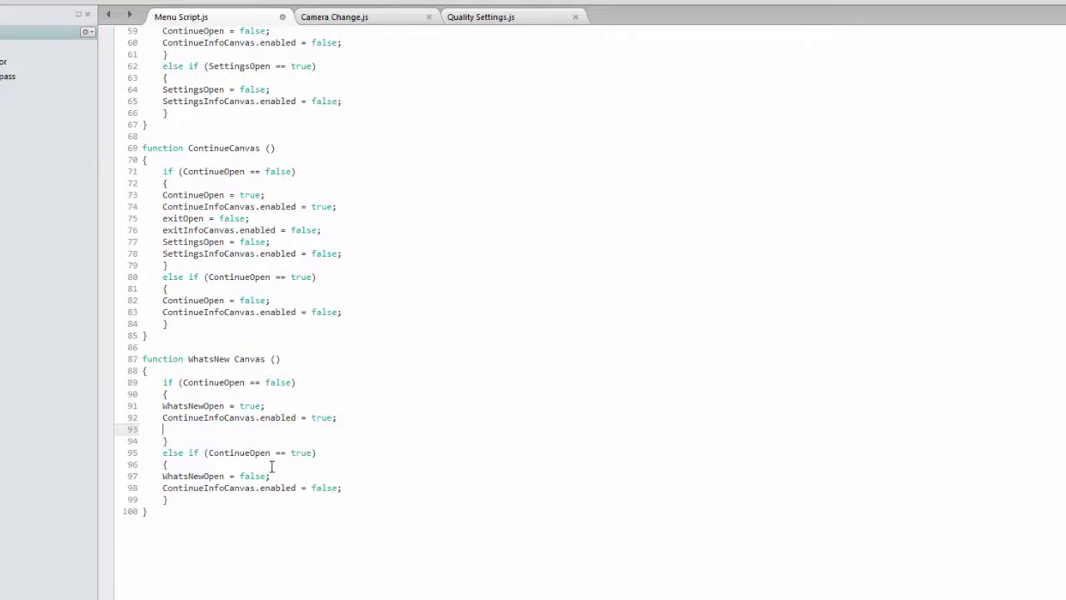
key("BackSpace")
key("Down")
key("Return")
Replace ContinueInfoCanvas with WhatsNewInfoCanvas in both enabled assignments of the WhatsNew function
scroll(372, 437, "up", 15)
left_click_drag(163, 127, 240, 127)
scroll(308, 367, "down", 18)
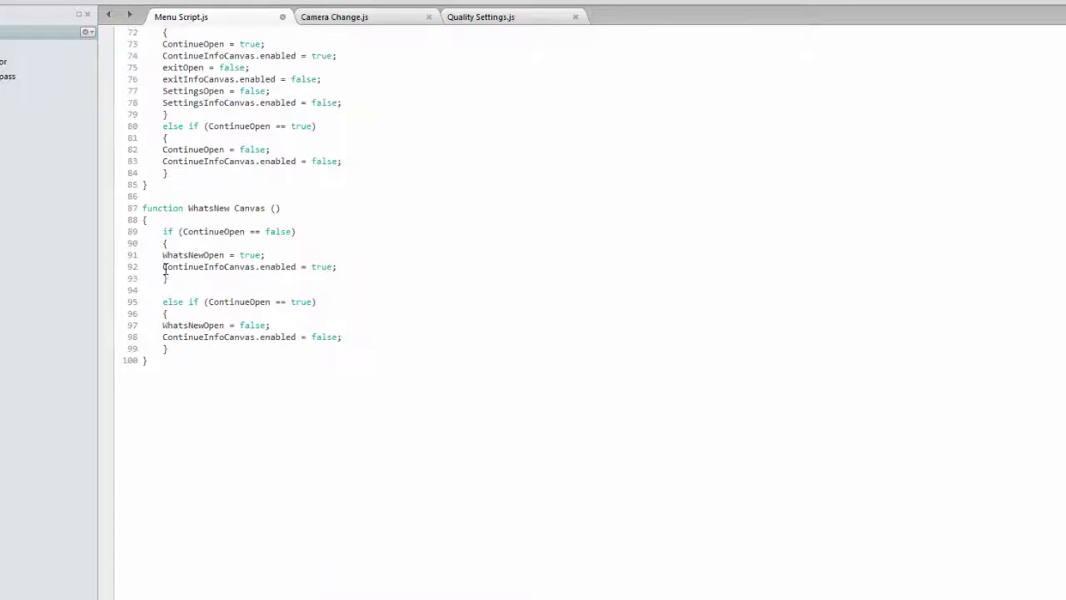
left_click_drag(164, 266, 258, 266)
key("ctrl+v")
left_click_drag(164, 337, 258, 337)
key("ctrl+v")
Replace ContinueOpen with WhatsNewOpen in the if and else if conditions of the WhatsNew function
scroll(197, 254, "up", 20)
left_click_drag(184, 138, 235, 138)
scroll(235, 138, "down", 20)
left_click_drag(183, 231, 246, 233)
key("ctrl+v")
left_click_drag(208, 301, 257, 302)
Set WhatsNewOpen and WhatsNewInfoCanvas.enabled to false in the WhatsNew function's first if block
key("Up")
key("Up")
key("Up")
key("Up")
left_click(341, 271)
key("Left")
key("BackSpace")
key("BackSpace")
key("BackSpace")
key("BackSpace")
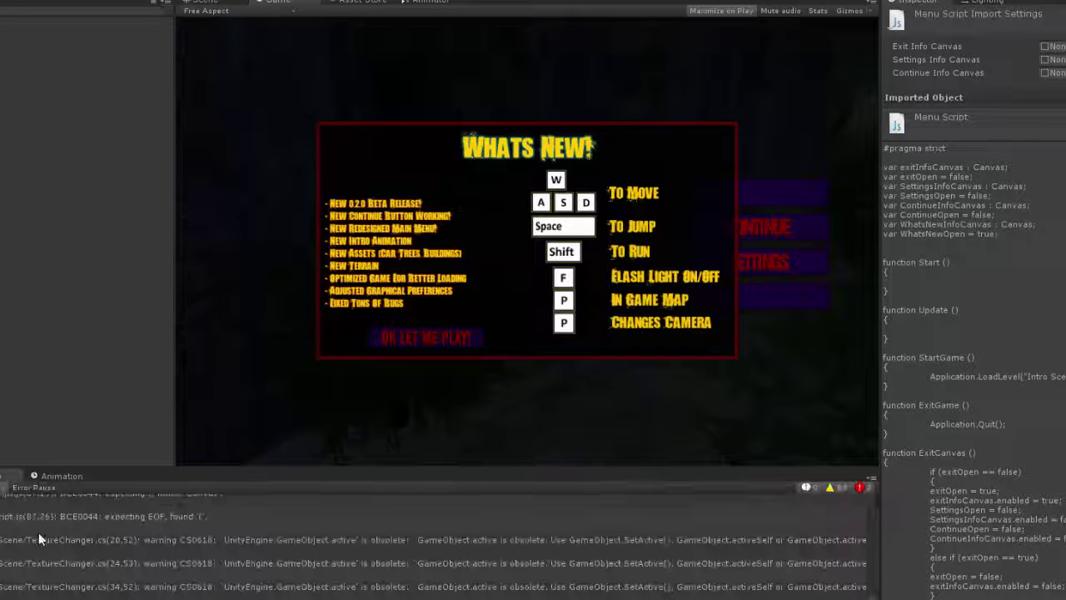
Open the script from the console entry, remove the space in the WhatsNewCanvas function name, and save Menu Script
double_click(40, 540)
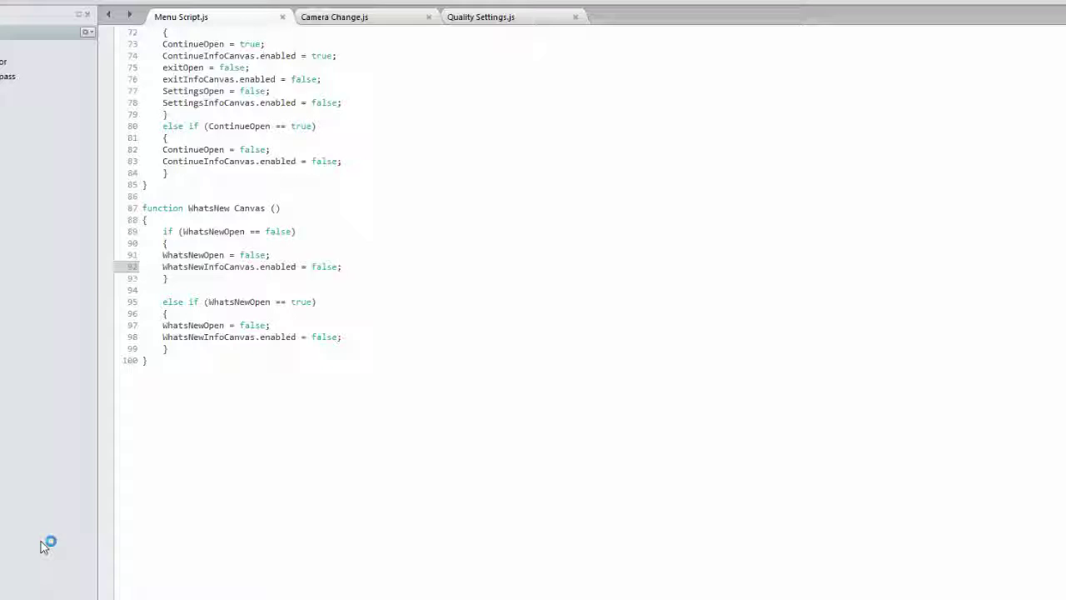
left_click(234, 360)
key("BackSpace")
left_click(2, 2)
left_click(7, 22)
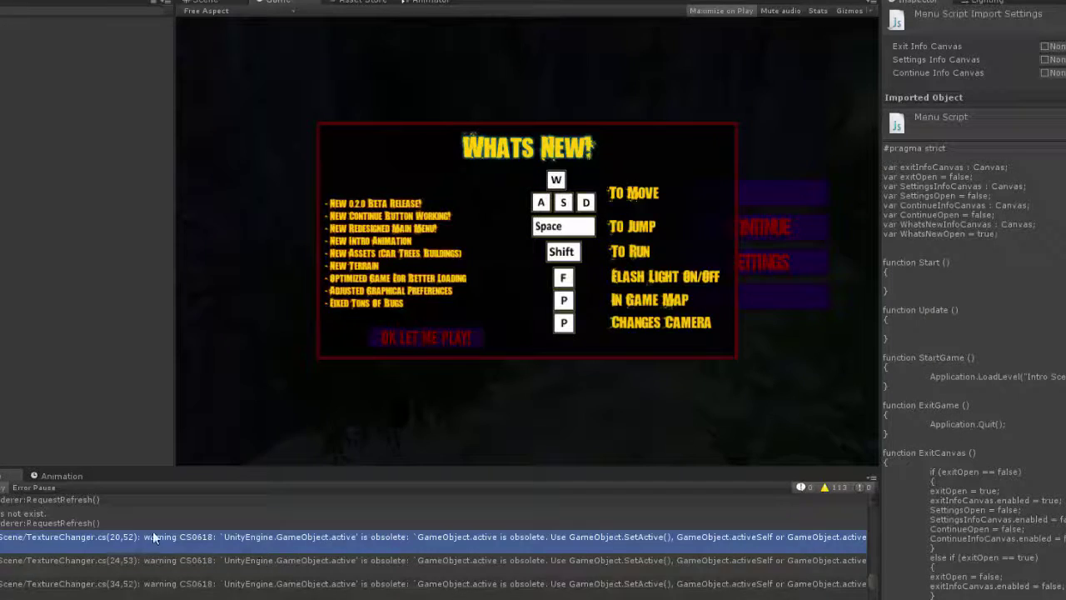
Clear the console, assign Whats New Canvas to the Button Manager's Whats New Info Canvas field, and play the scene
left_click(12, 417)
left_click(35, 299)
left_click_drag(46, 201, 941, 200)
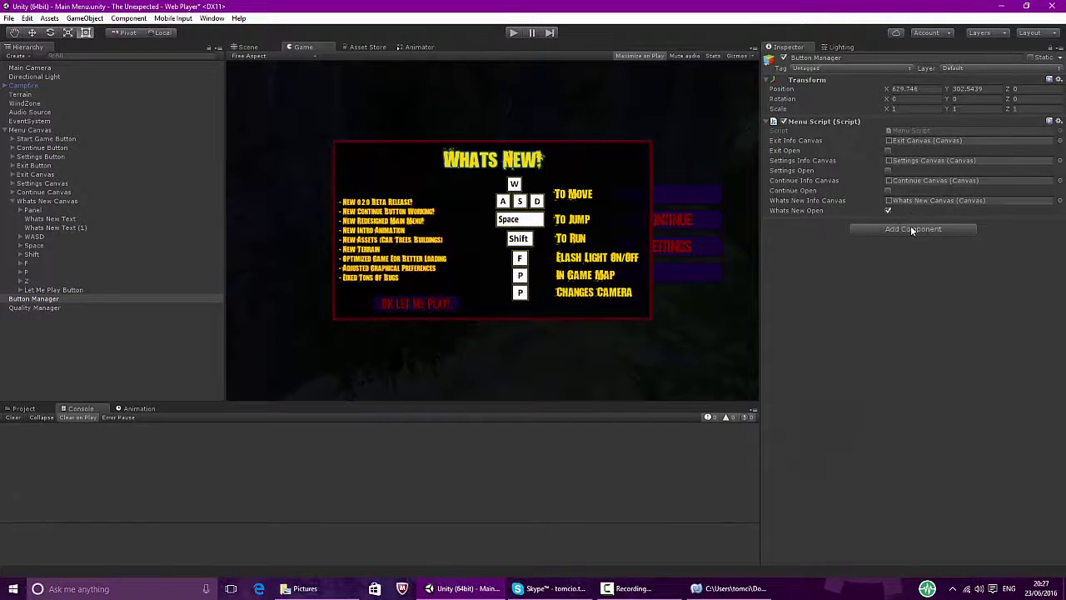
left_click(514, 33)
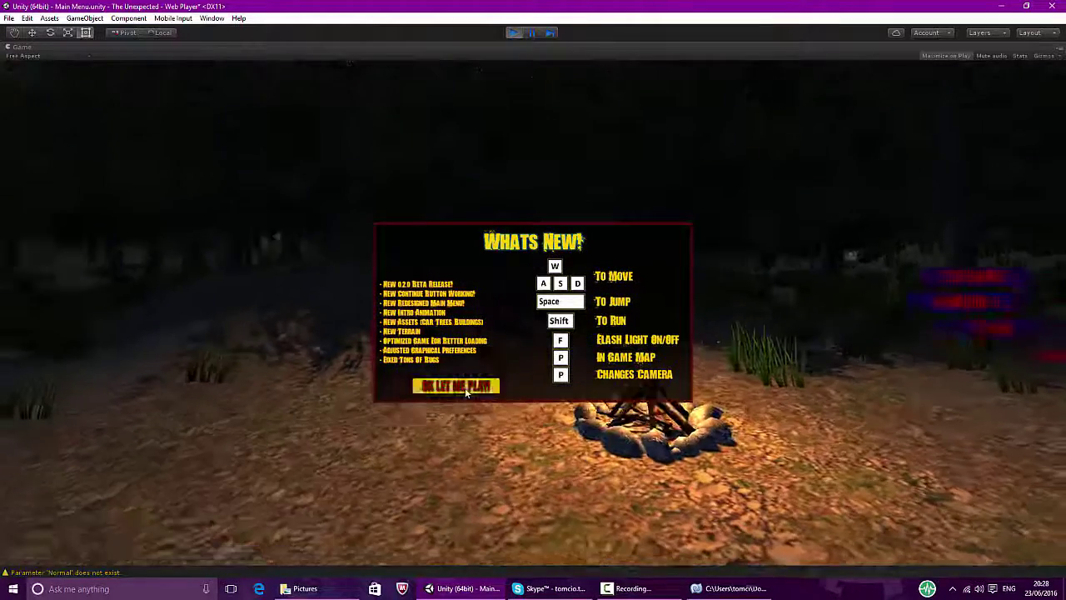
Stop play mode, add an On Click event on Let Me Play Button calling the Button Manager's Menu Script WhatsNewCanvas function, and play the scene
left_click(514, 35)
left_click(55, 289)
scroll(908, 317, "down", 3)
left_click(1032, 344)
left_click_drag(36, 300, 807, 331)
left_click(950, 321)
mouse_move(900, 364)
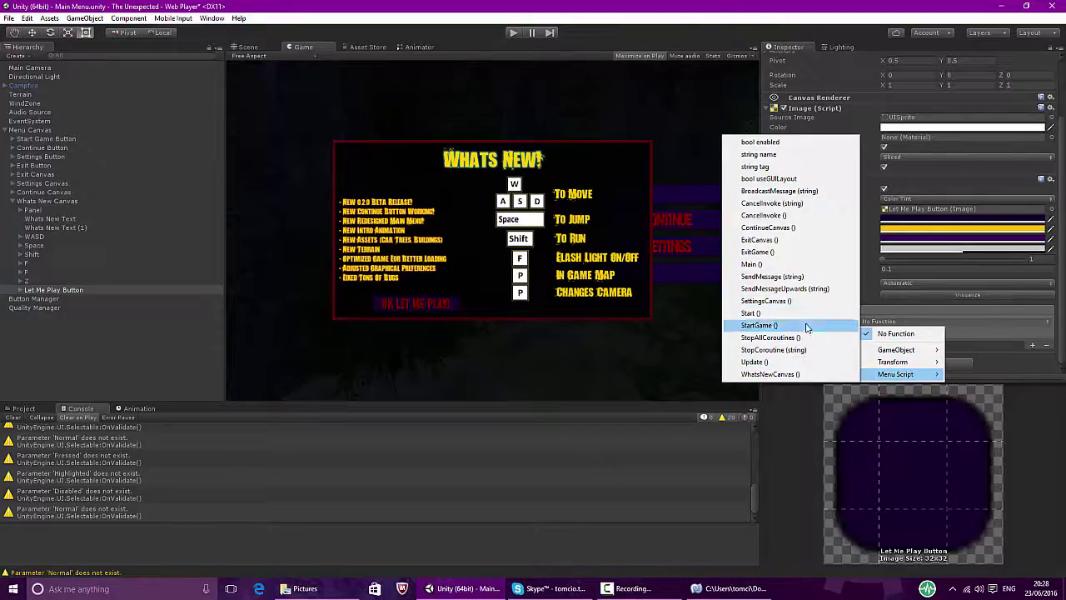
left_click(795, 377)
left_click(514, 33)
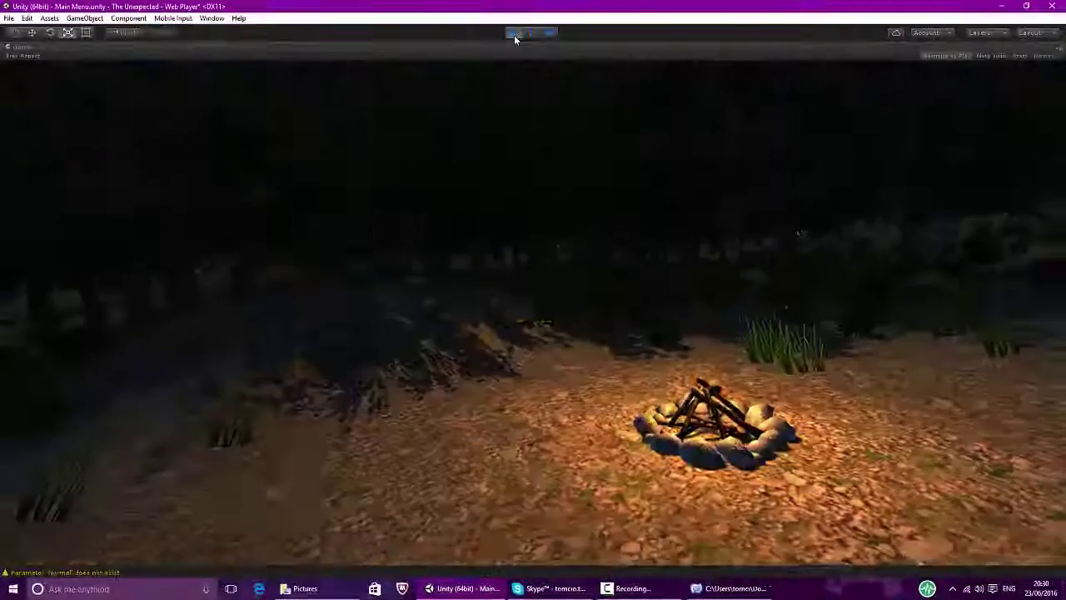
Stop play mode, shift the selected keyframes later in the Whats New Canvas animation, and play the scene
left_click(514, 33)
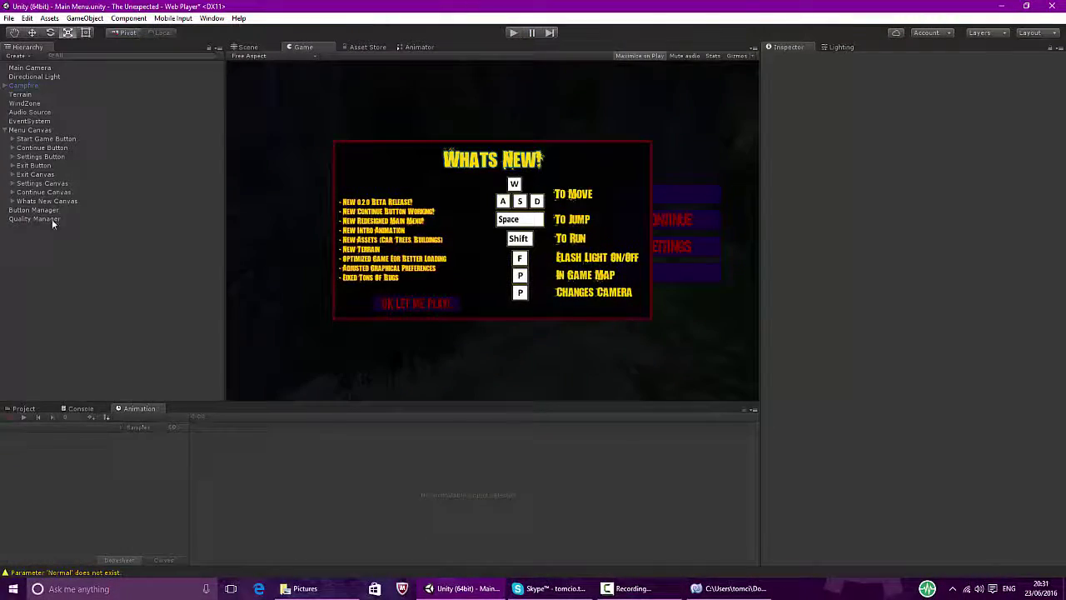
middle_click_drag(267, 473, 132, 471)
left_click_drag(289, 460, 550, 433)
left_click_drag(303, 437, 347, 435)
scroll(345, 438, "up", 5)
left_click(514, 33)
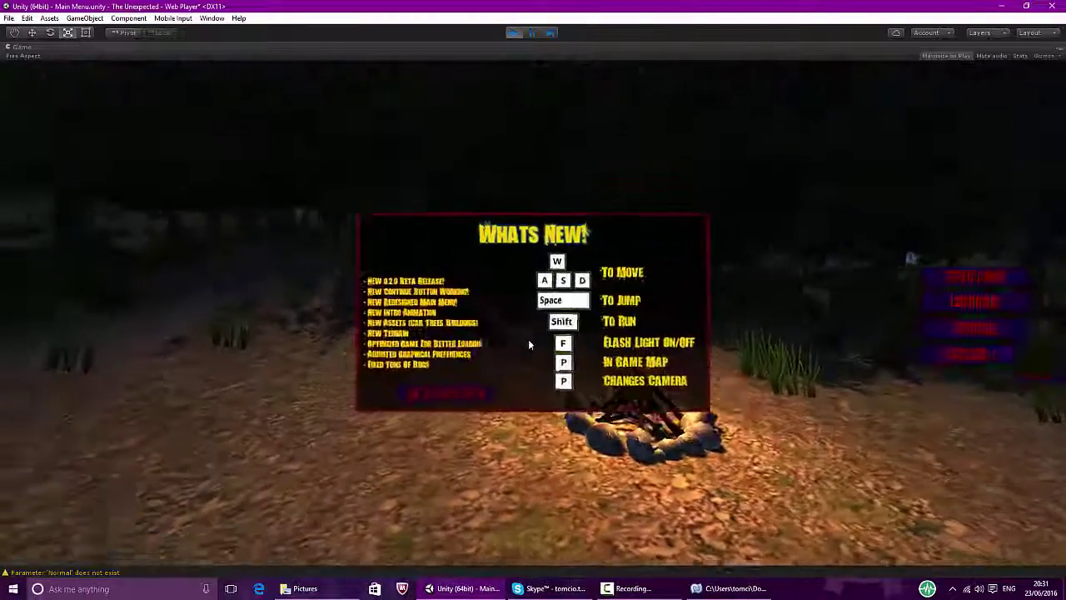
Stop play mode and scrub through the Whats New Canvas animation to examine its scaling in the Scene and Game views
left_click(514, 33)
left_click(202, 423)
left_click(249, 47)
left_click_drag(483, 219, 399, 200)
left_click(303, 46)
left_click(248, 47)
scroll(471, 226, "up", 10)
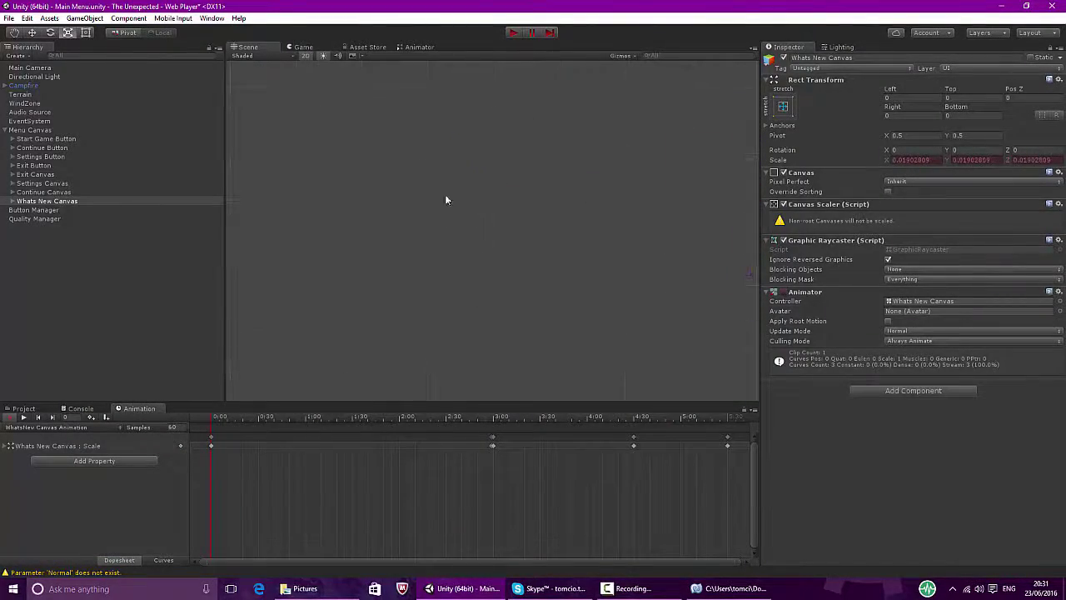
left_click(261, 418)
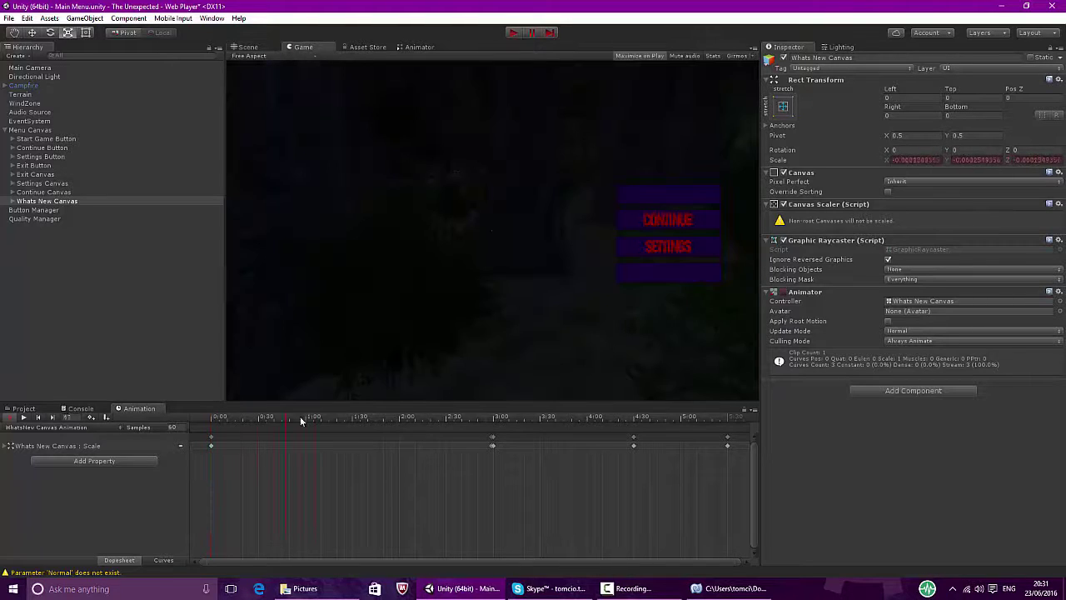
left_click(492, 445)
left_click_drag(491, 418, 633, 439)
left_click(364, 47)
left_click(303, 47)
scroll(618, 469, "down", 2)
scroll(619, 470, "up", 2)
left_click_drag(454, 419, 458, 456)
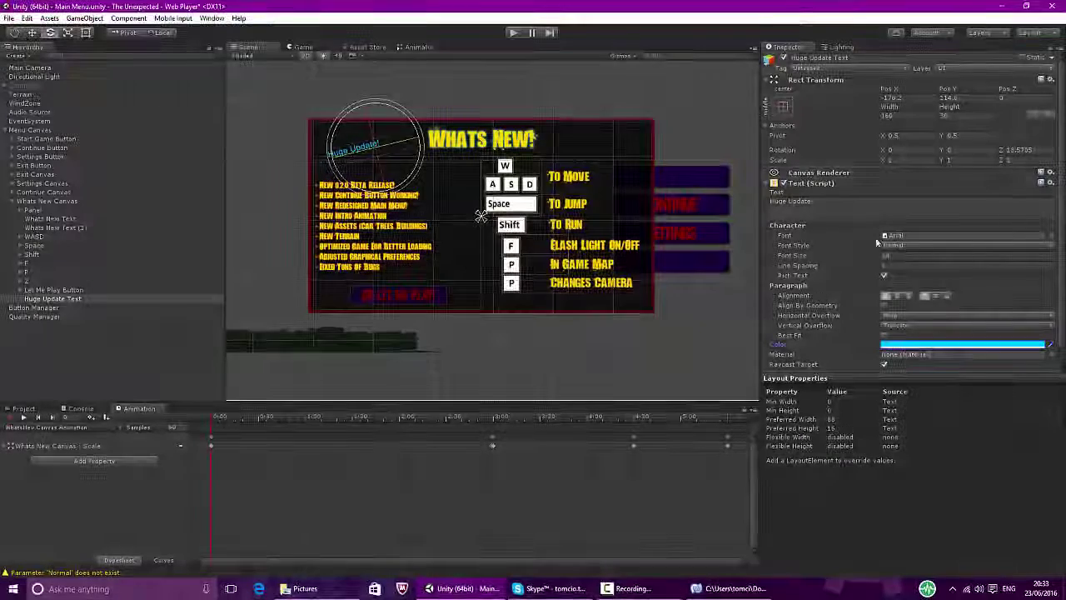
Apply the Living Hell font from the Standard Assets folder to Huge Update Text
left_click(24, 407)
scroll(56, 509, "down", 4)
left_click(51, 506)
left_click_drag(512, 458, 962, 235)
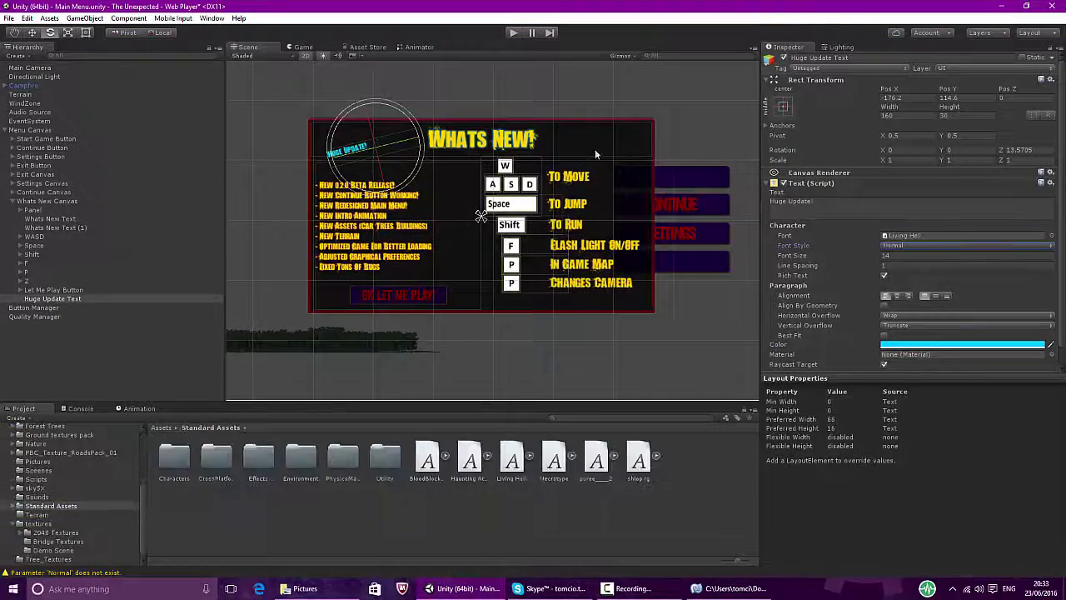
Enable Best Fit on Huge Update Text and move the text up to Pos Y 121
left_click(883, 335)
mouse_move(369, 149)
left_mouse_down()
mouse_move(601, 156)
mouse_move(320, 193)
mouse_move(358, 150)
left_mouse_up()
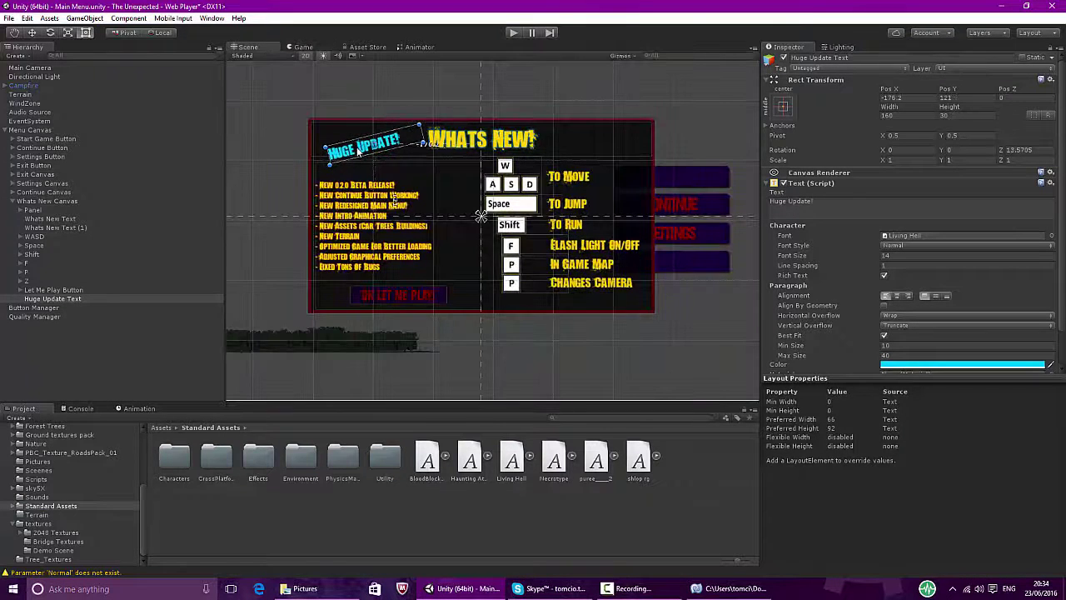
Try to animate Huge Update Text by resizing it at 5:00 in the Whats New Canvas animation
left_click(138, 409)
left_click(74, 299)
left_click_drag(258, 417, 634, 428)
scroll(289, 471, "down", 5)
scroll(442, 473, "up", 5)
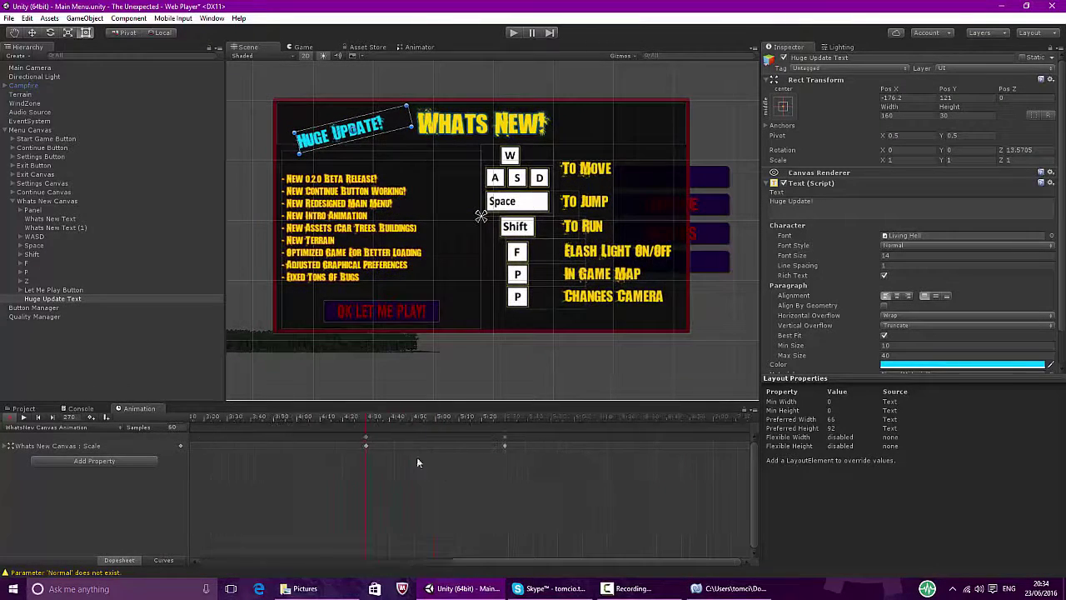
mouse_move(412, 127)
left_mouse_down()
mouse_move(423, 129)
mouse_move(411, 126)
left_mouse_up()
Copy the keyframes at 4:30 to 5:30 in the Whats New Canvas animation and preview the text's motion
left_click(366, 419)
left_click(364, 441)
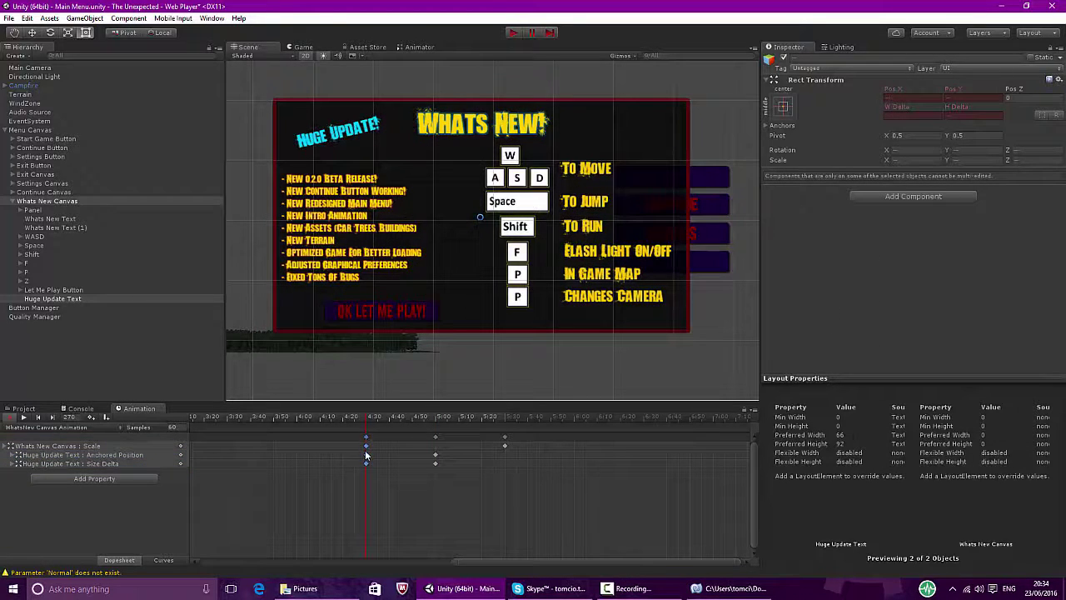
left_click(506, 418)
key("ctrl+v")
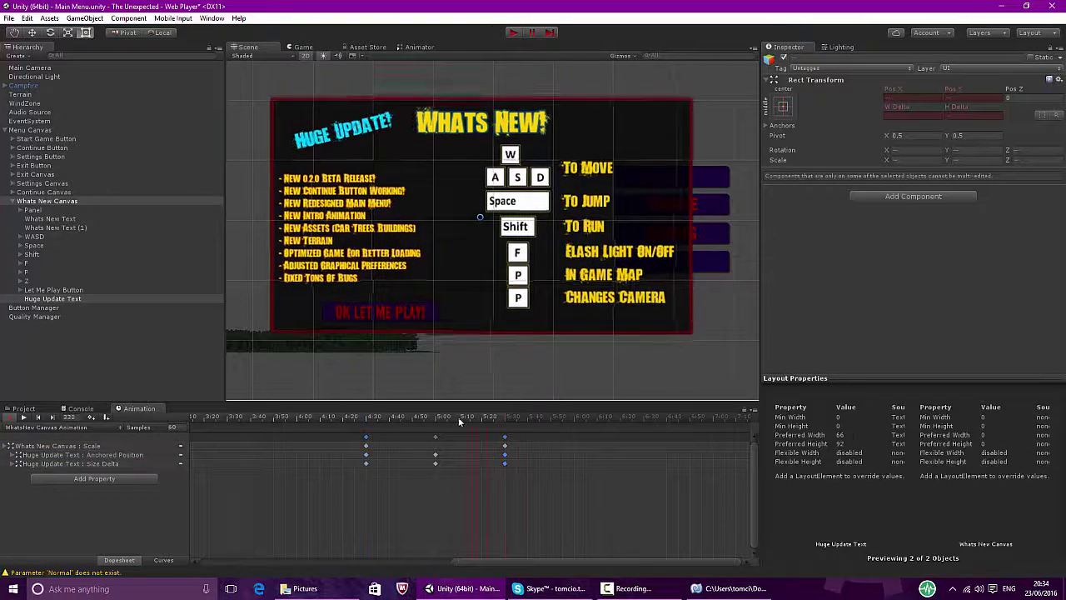
mouse_move(493, 427)
left_mouse_down()
mouse_move(507, 420)
mouse_move(422, 420)
mouse_move(505, 424)
left_mouse_up()
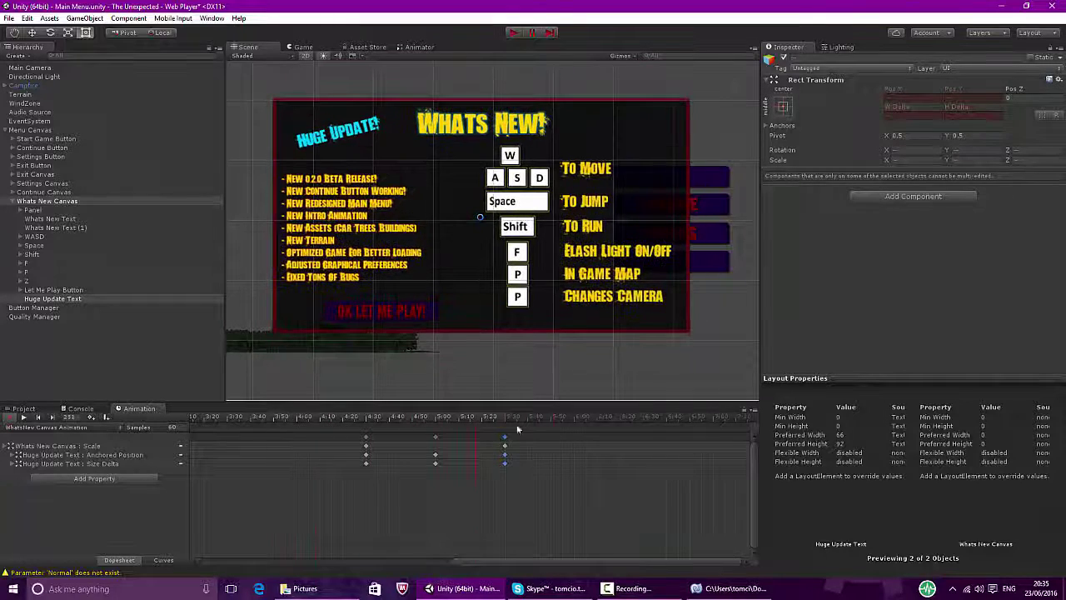
Delete the Anchored Position and Size Delta keyframes of Huge Update Text from the animation
key("Delete")
left_click_drag(460, 471, 567, 422)
key("Delete")
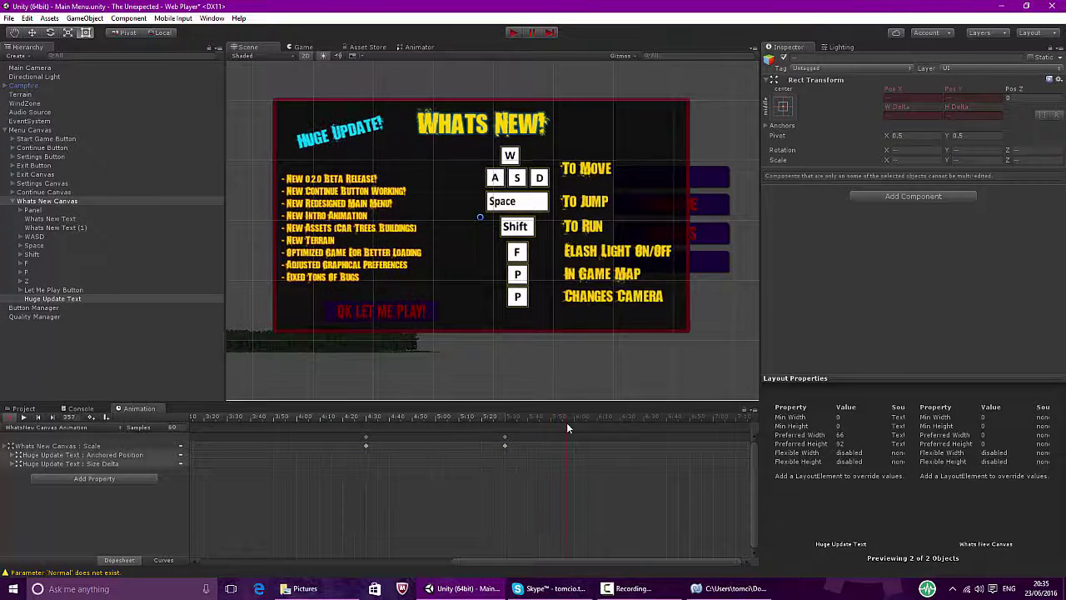
Select Huge Update Text and check the Whats New panel in the Game view
left_click(69, 298)
left_click(301, 47)
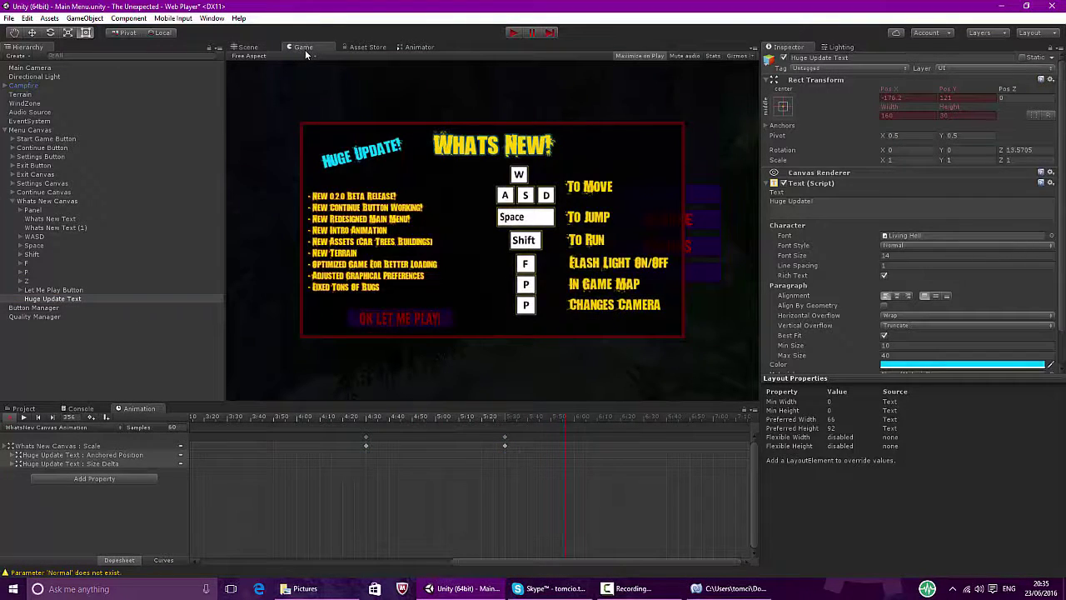